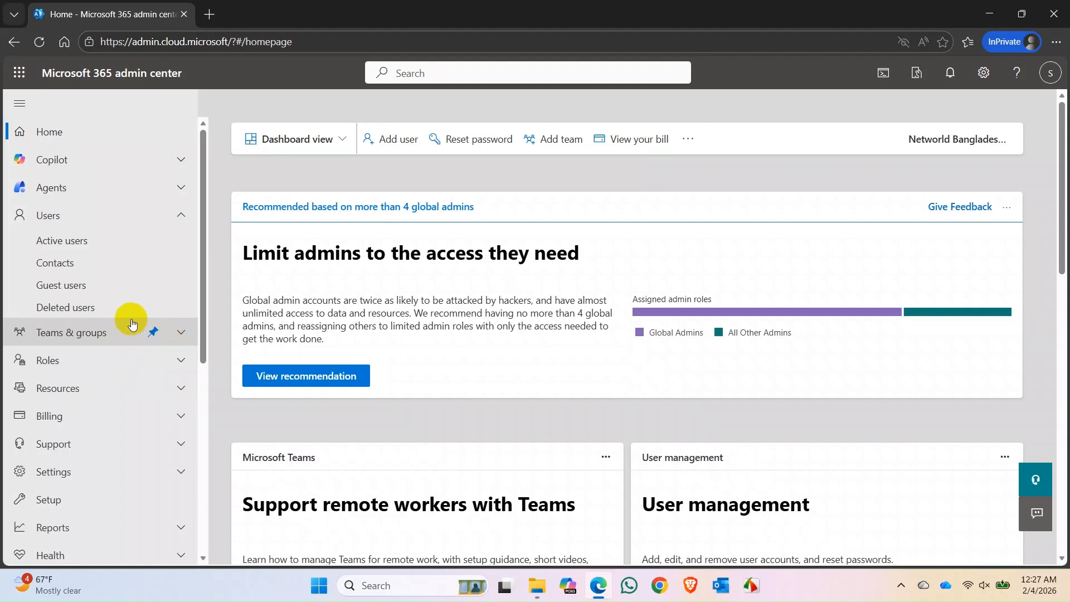
Open the Security admin center from the Microsoft 365 admin center to reach the Microsoft Defender portal
{"action": "scroll", "coordinate": [64, 401], "scroll_direction": "down", "scroll_amount": 5}
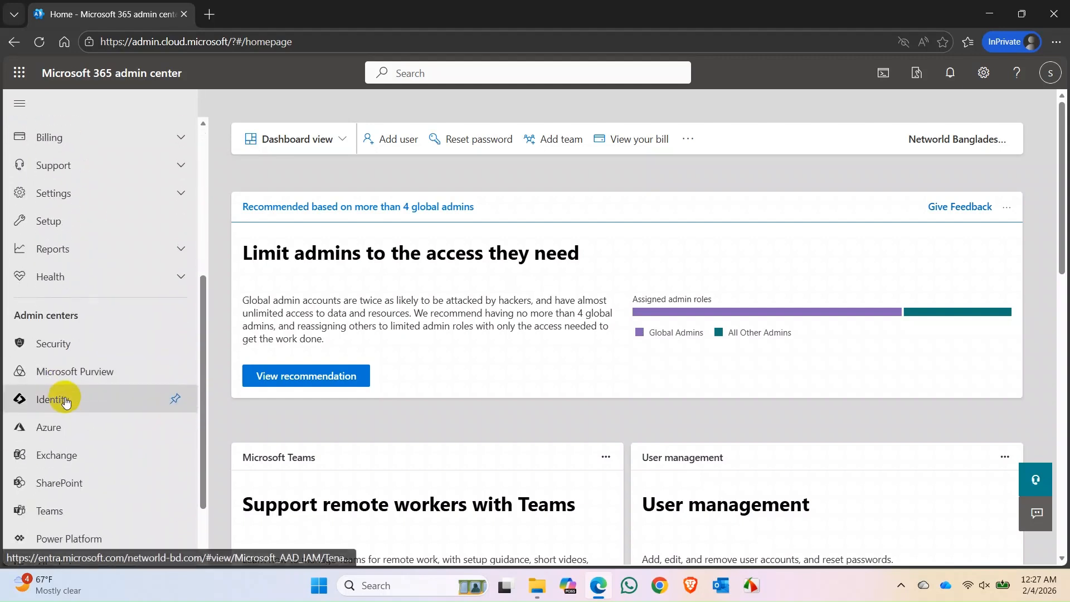
{"action": "scroll", "coordinate": [64, 401], "scroll_direction": "down", "scroll_amount": 2}
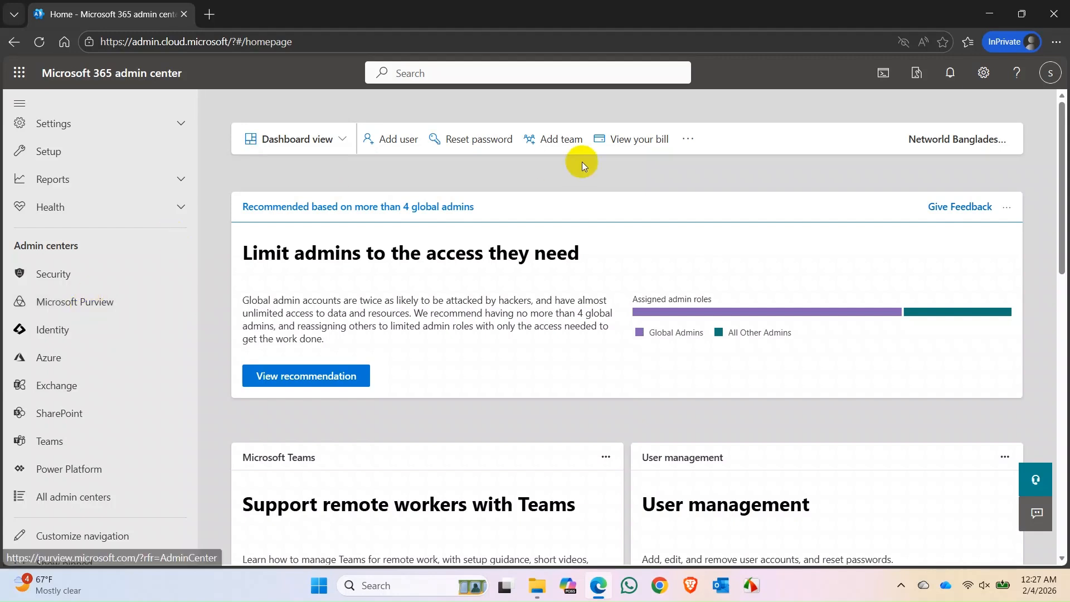
{"action": "left_click", "coordinate": [53, 274]}
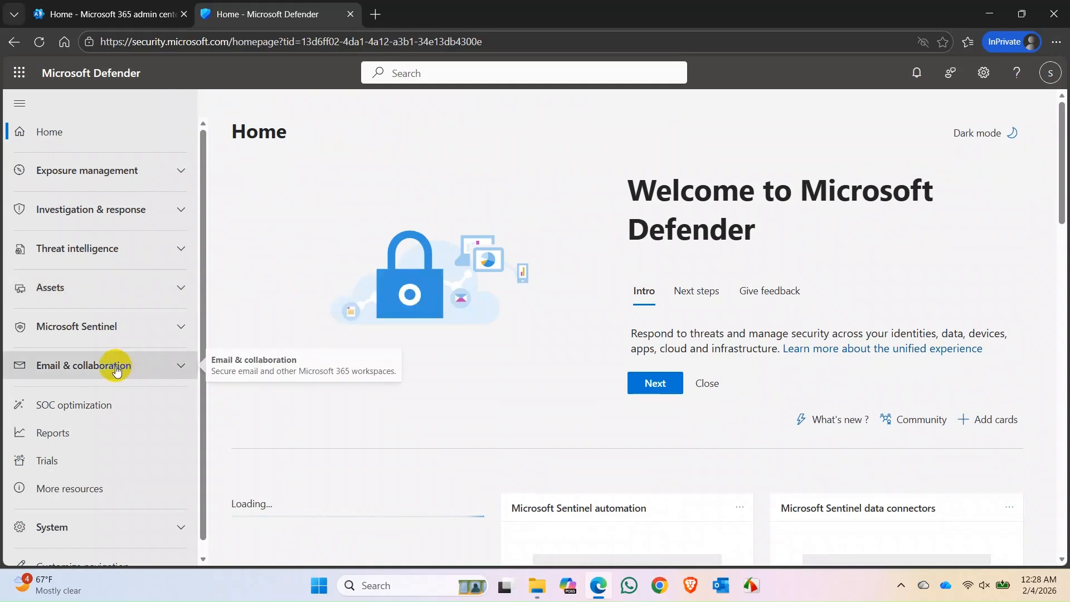
{"action": "left_click", "coordinate": [128, 14]}
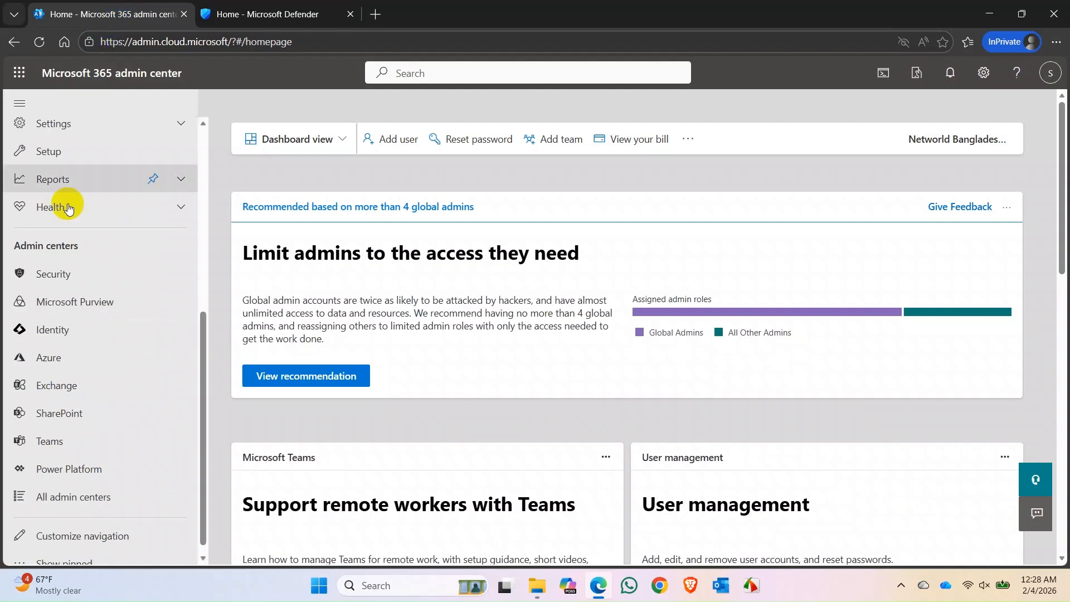
{"action": "left_click", "coordinate": [66, 269]}
Open the Email & collaboration roles from the Permissions section of the Defender portal's System settings
{"action": "scroll", "coordinate": [78, 335], "scroll_direction": "down", "scroll_amount": 1}
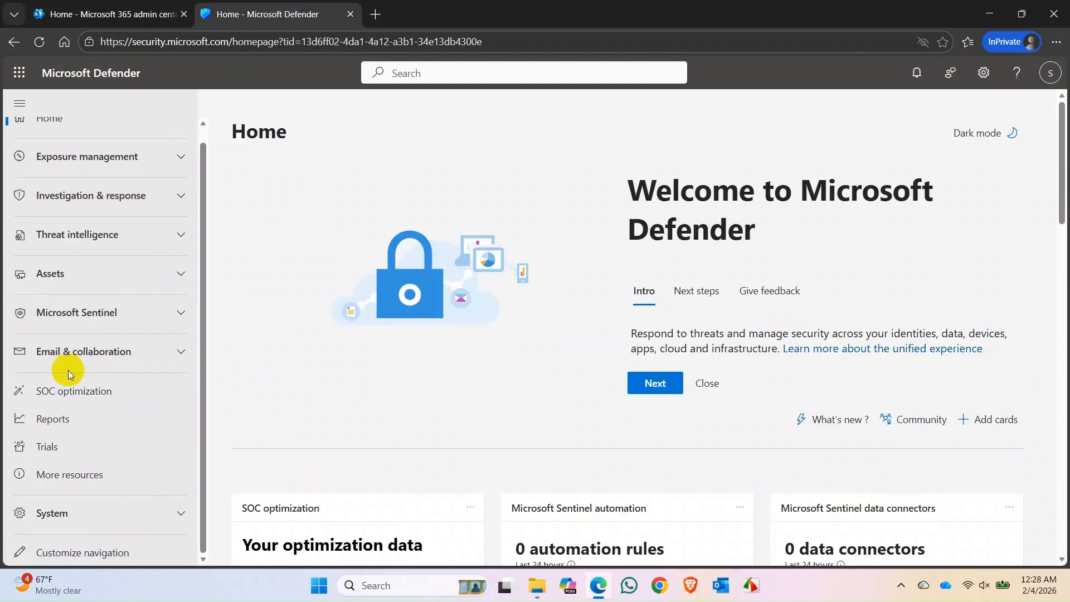
{"action": "left_click", "coordinate": [94, 508]}
{"action": "scroll", "coordinate": [112, 468], "scroll_direction": "down", "scroll_amount": 3}
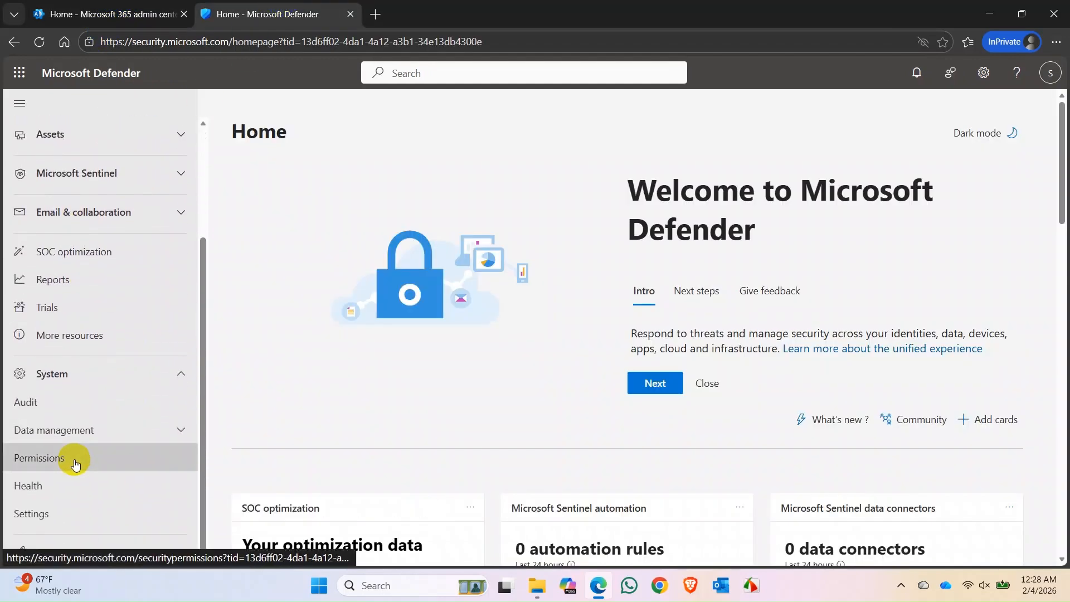
{"action": "left_click", "coordinate": [76, 464]}
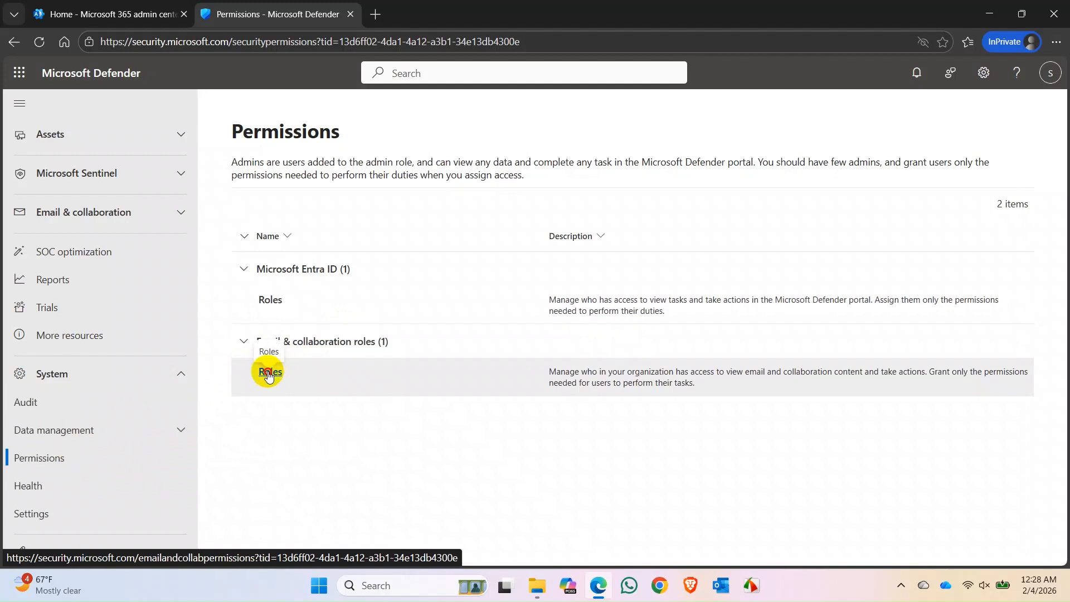
{"action": "left_click", "coordinate": [269, 371]}
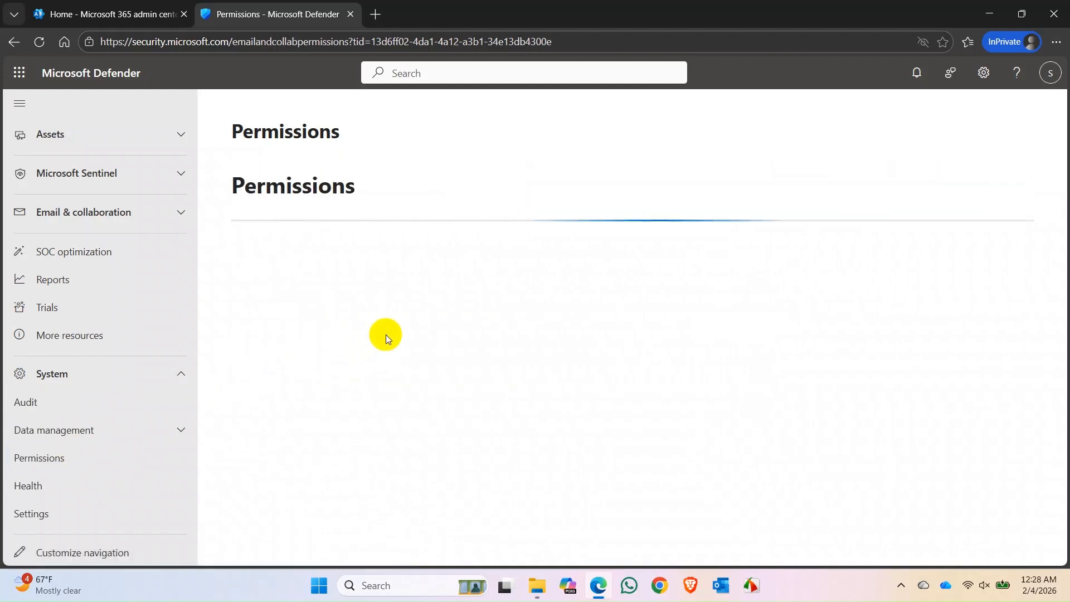
Open the eDiscovery Manager role group for editing and proceed to the eDiscovery Administrator assignment without adding a manager
{"action": "scroll", "coordinate": [384, 335], "scroll_direction": "down", "scroll_amount": 4}
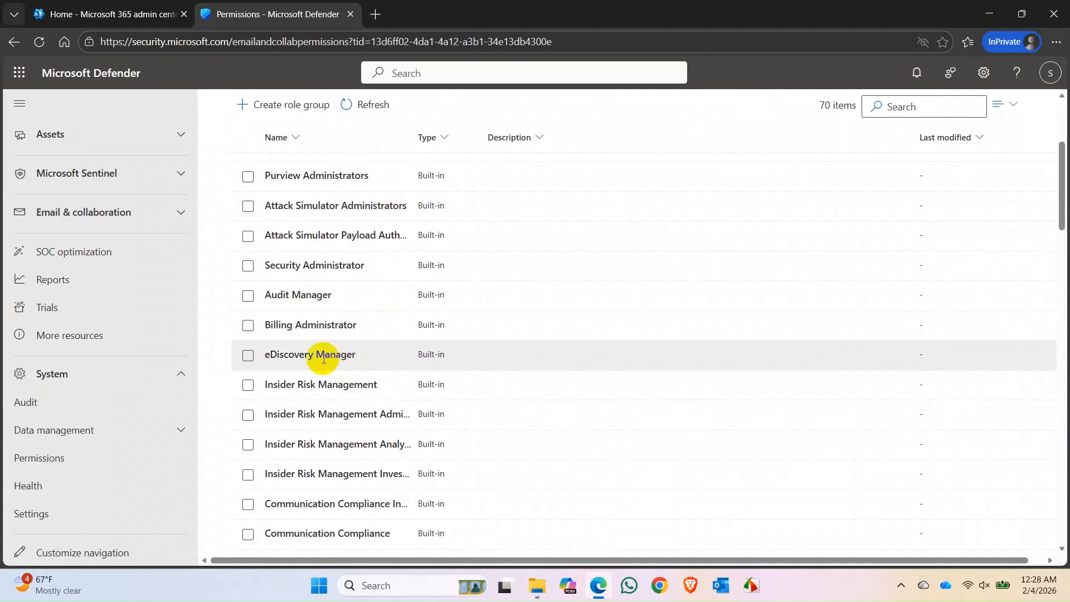
{"action": "left_click", "coordinate": [323, 358]}
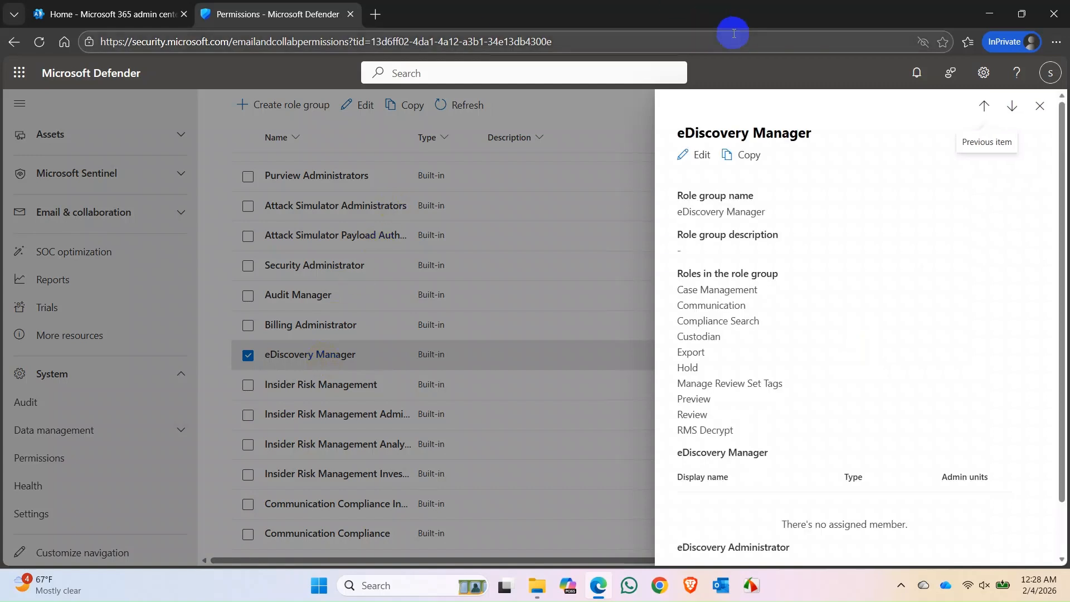
{"action": "scroll", "coordinate": [718, 374], "scroll_direction": "down", "scroll_amount": 1}
{"action": "scroll", "coordinate": [709, 370], "scroll_direction": "up", "scroll_amount": 1}
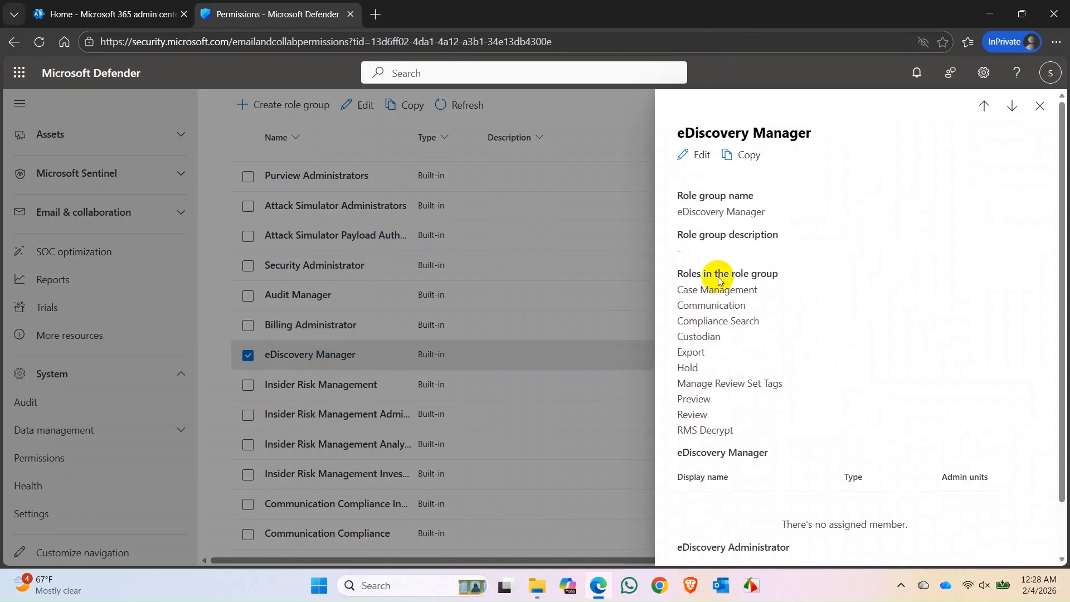
{"action": "left_click", "coordinate": [698, 159]}
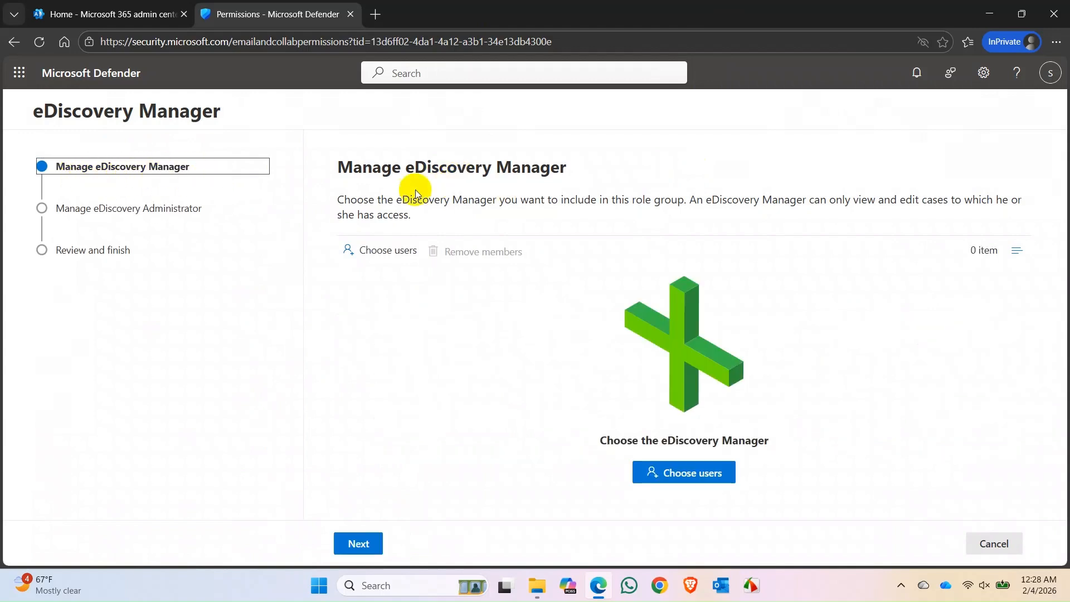
{"action": "left_click", "coordinate": [336, 541]}
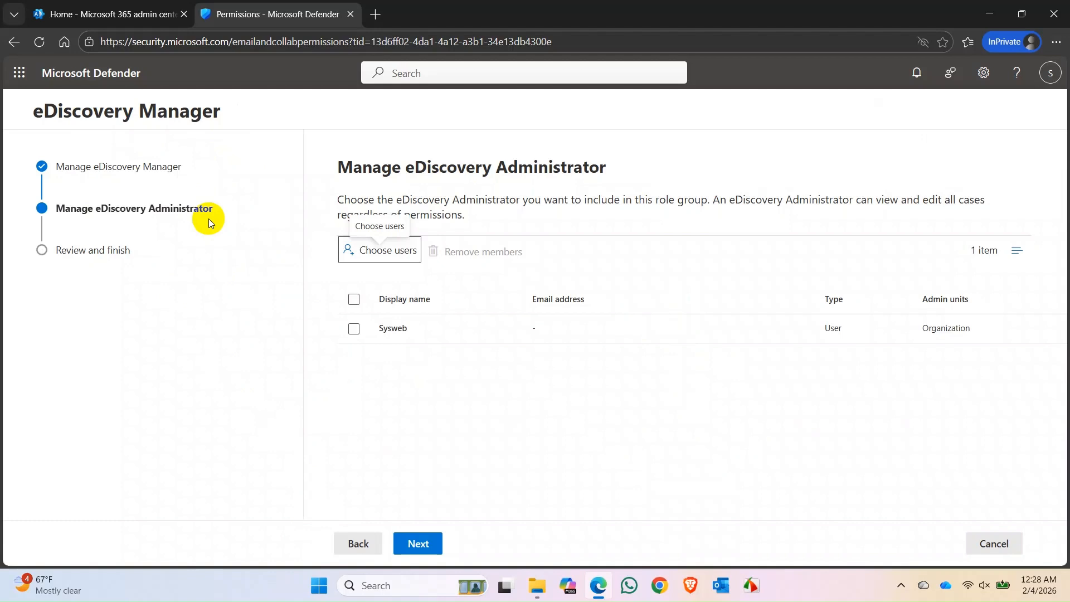
Search the users available as eDiscovery Administrator for "sysweb" and leave the user selection without changing it
{"action": "left_click", "coordinate": [400, 252]}
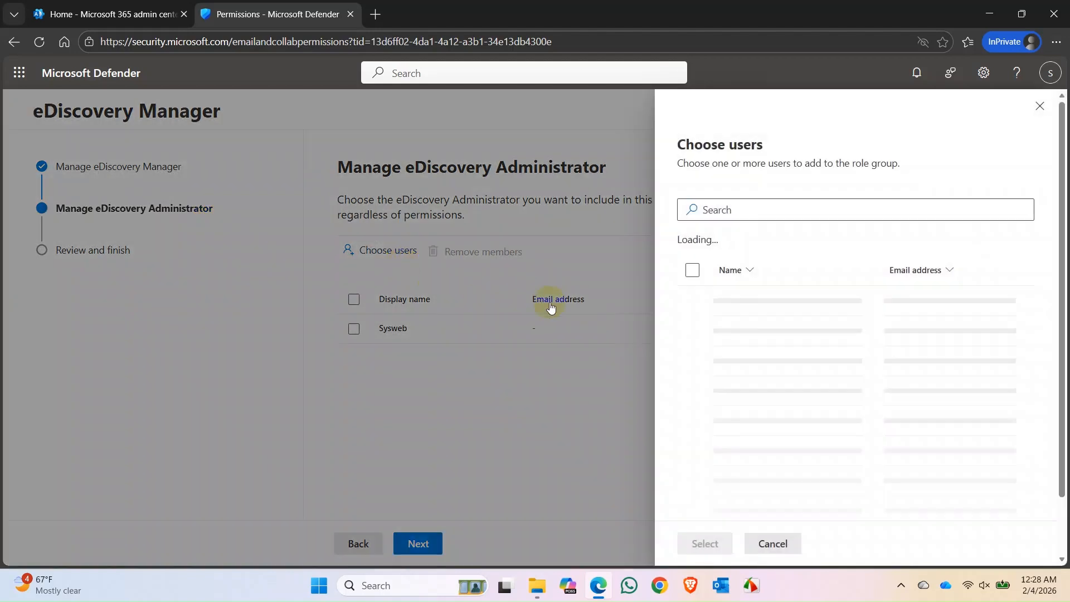
{"action": "left_click", "coordinate": [749, 210]}
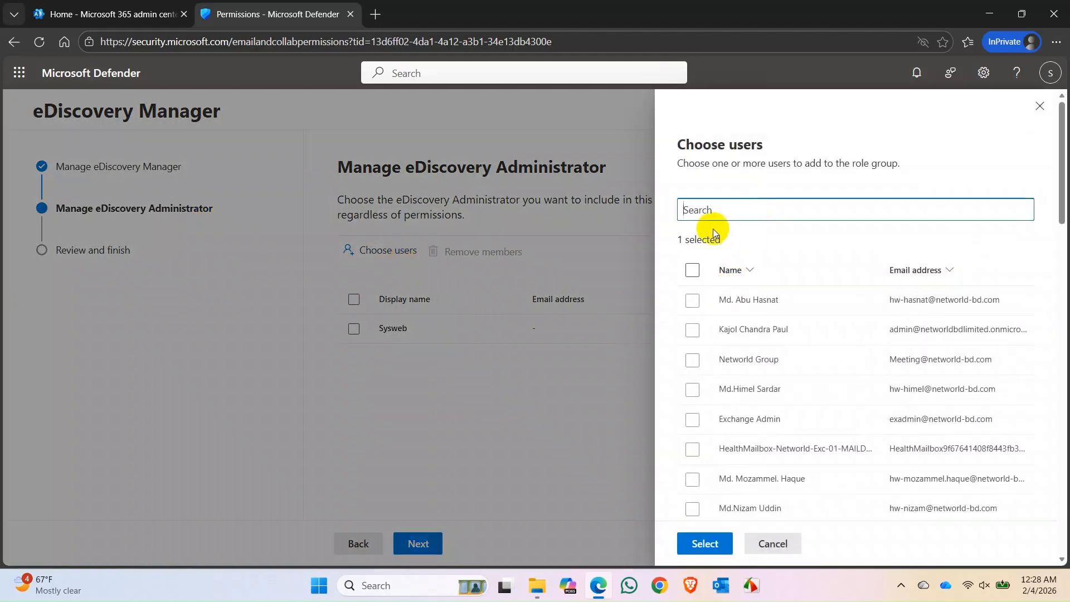
{"action": "type", "text": "sysweb"}
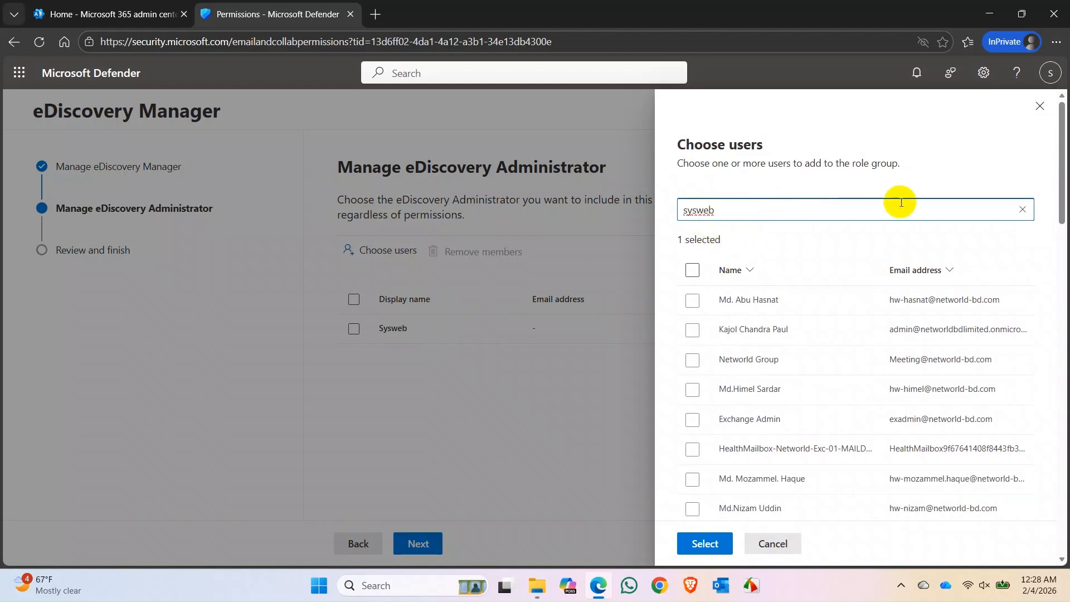
{"action": "key", "text": "Return"}
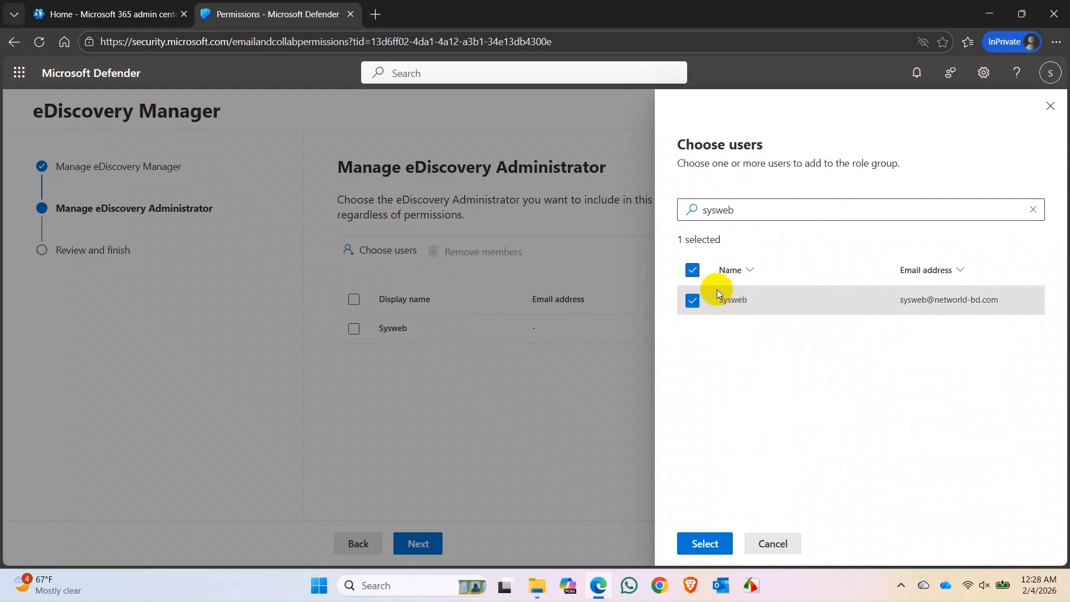
{"action": "left_click", "coordinate": [766, 212]}
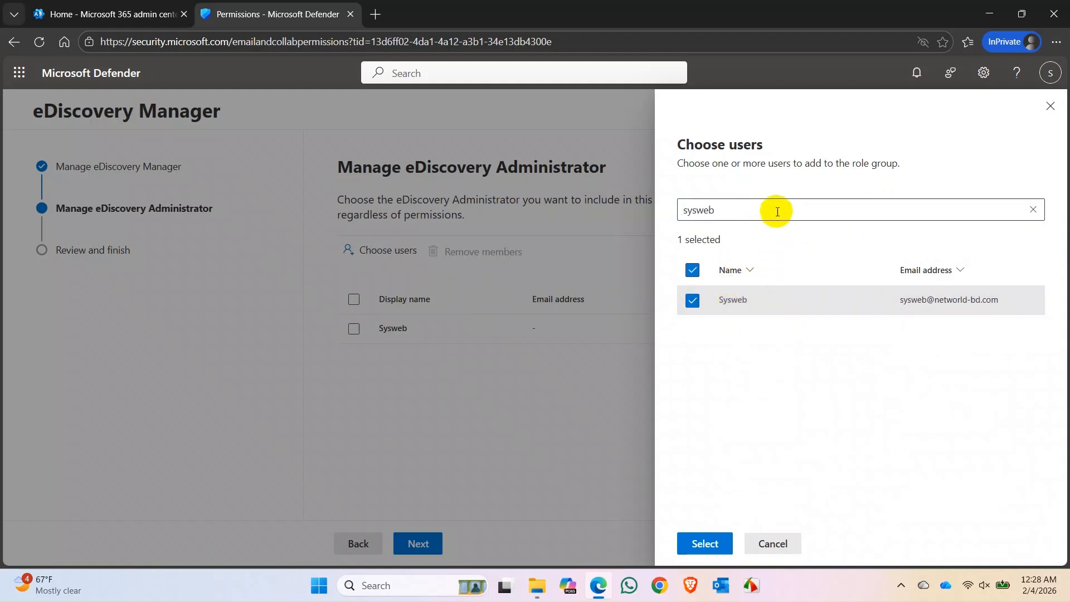
{"action": "left_click", "coordinate": [751, 363]}
{"action": "left_click", "coordinate": [764, 538]}
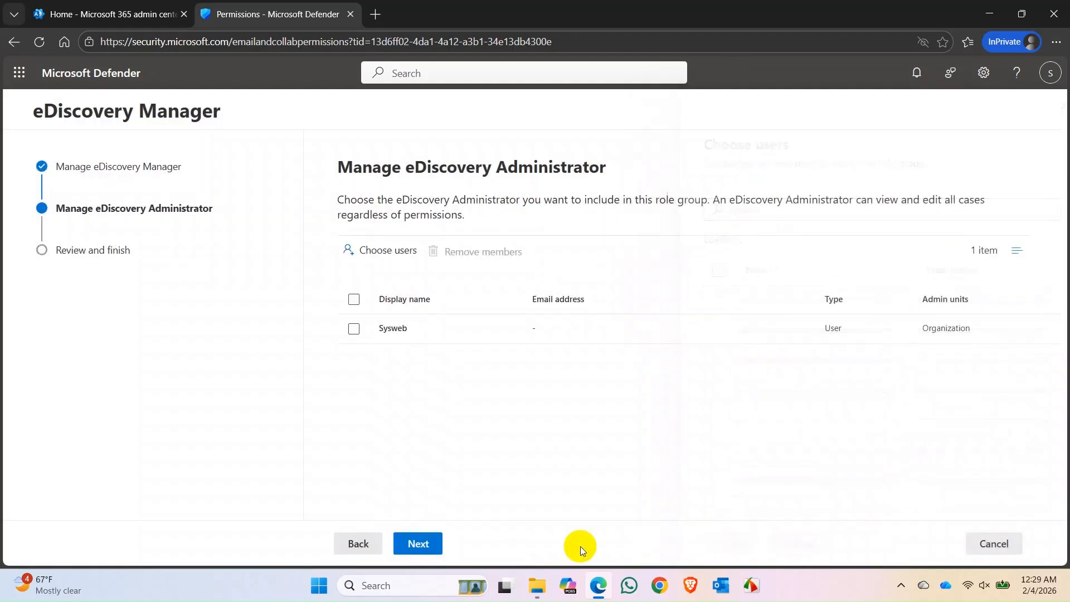
Review and save the eDiscovery Manager role group, and close the completed wizard
{"action": "left_click", "coordinate": [440, 548]}
{"action": "left_click", "coordinate": [429, 544]}
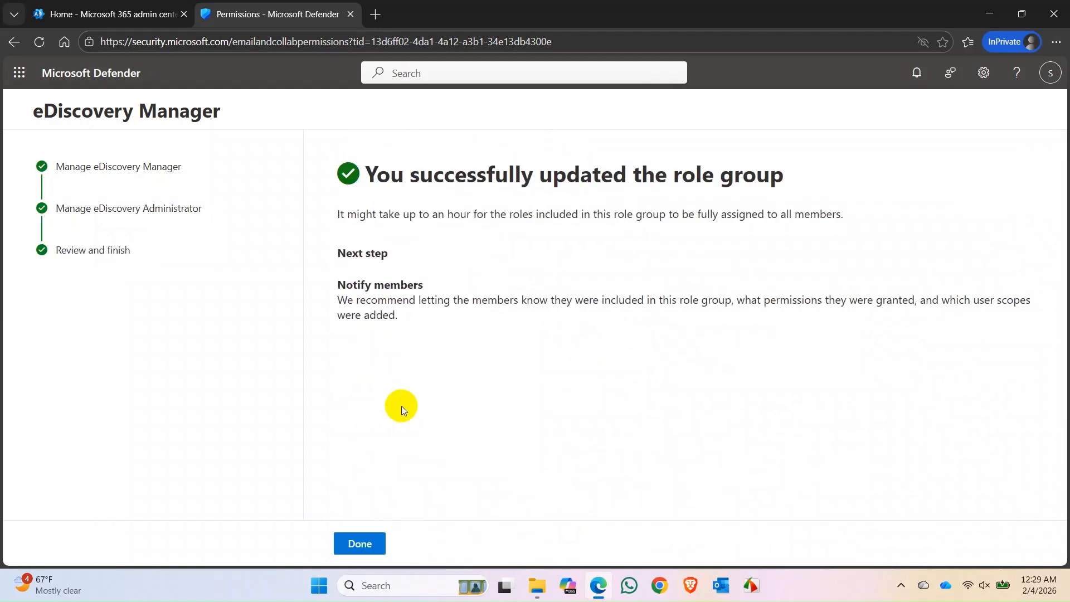
{"action": "left_click", "coordinate": [359, 544]}
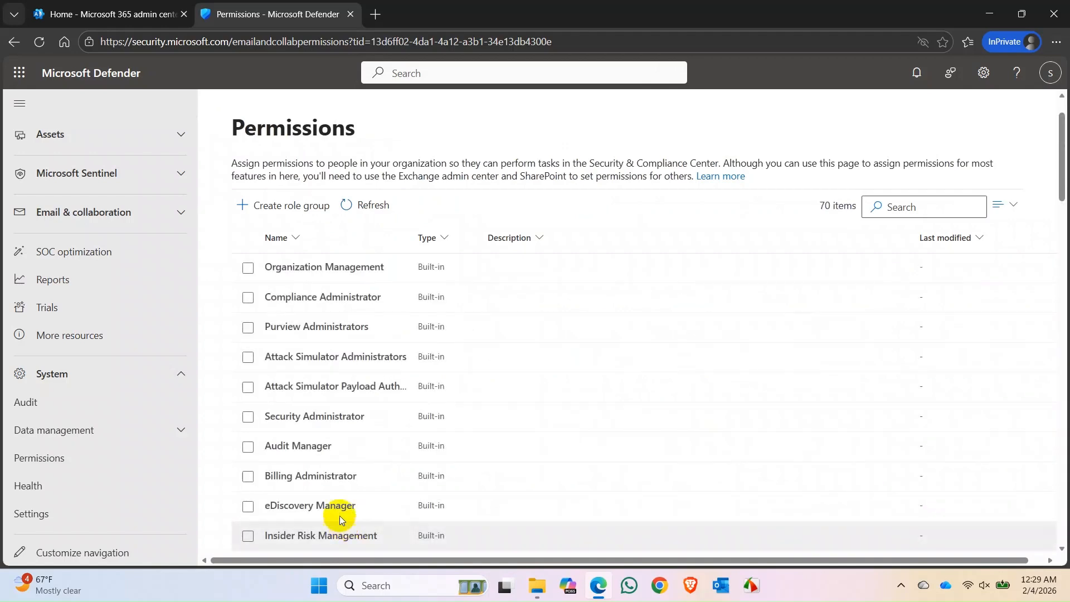
Switch to Microsoft Purview from the Microsoft 365 admin center and open Content Search in the eDiscovery solution
{"action": "left_click", "coordinate": [119, 13]}
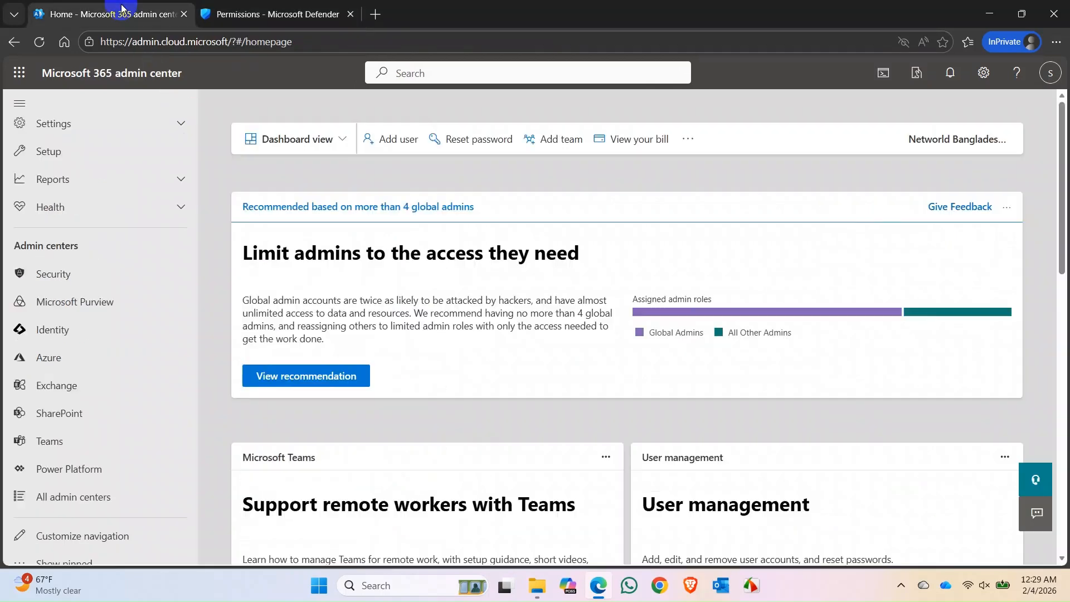
{"action": "left_click", "coordinate": [69, 307]}
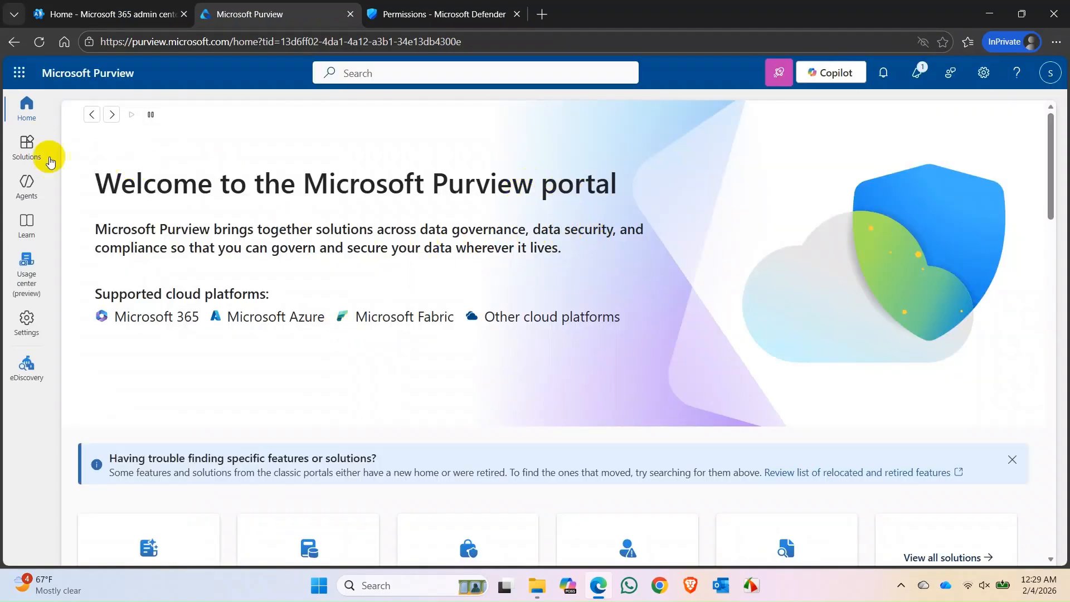
{"action": "left_click", "coordinate": [23, 157]}
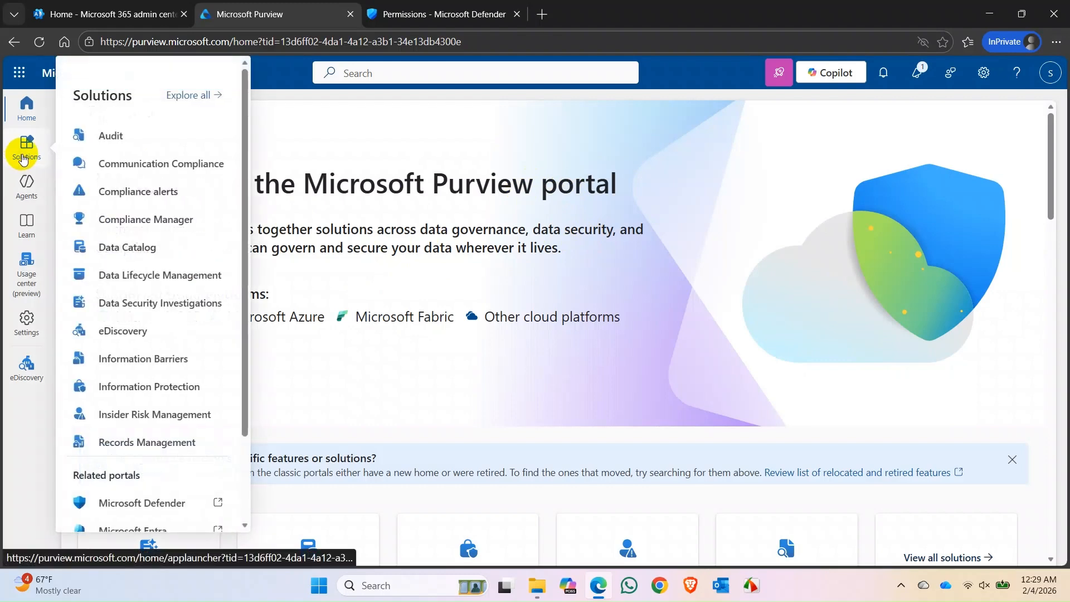
{"action": "left_click", "coordinate": [126, 333]}
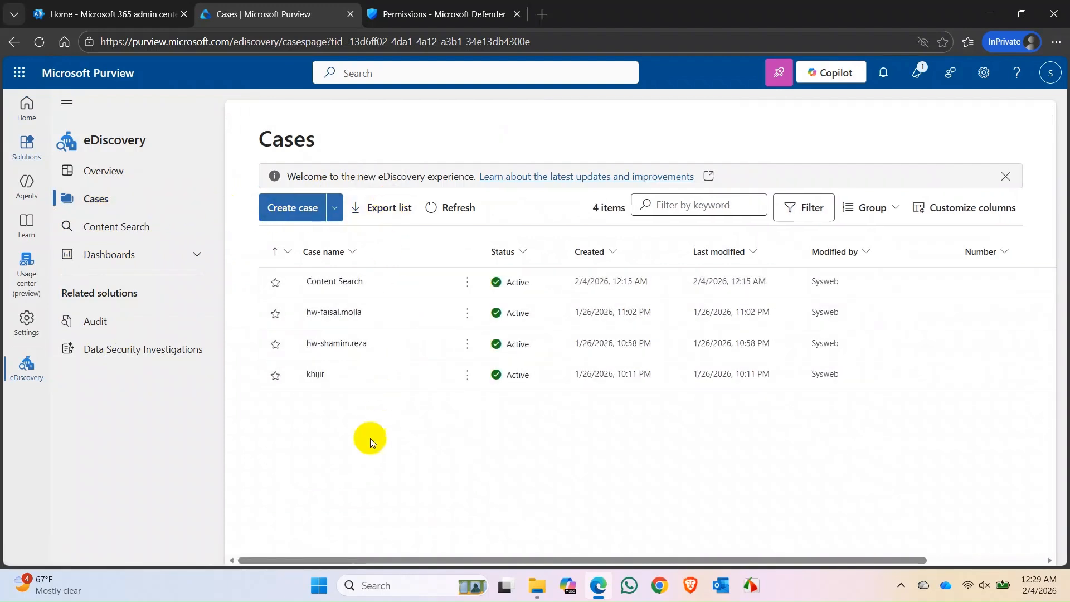
{"action": "left_click", "coordinate": [132, 227]}
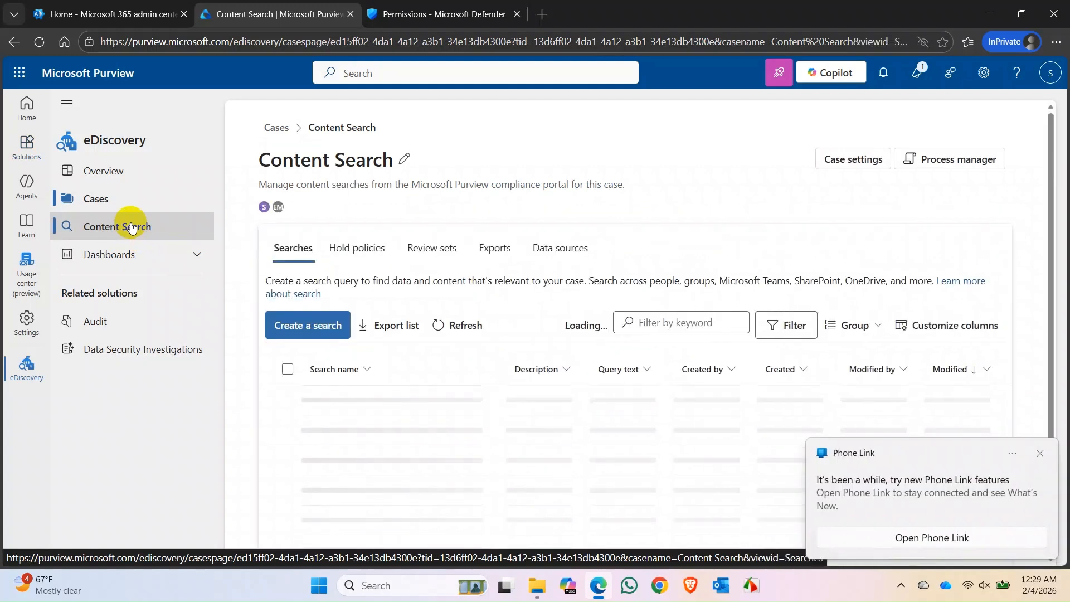
{"action": "left_click", "coordinate": [1040, 453]}
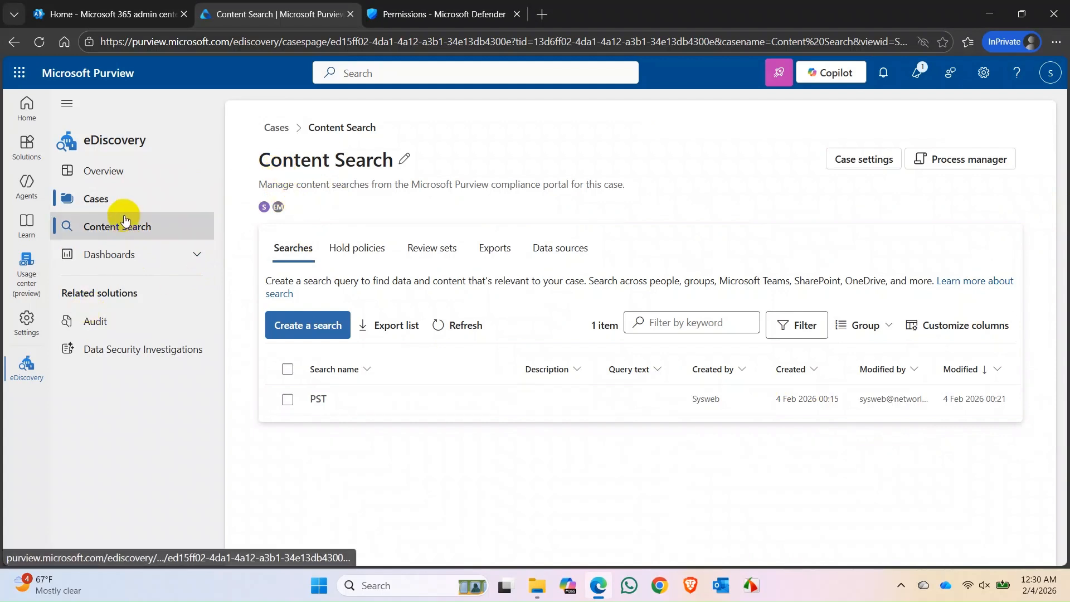
Create a content search named PST_Link3IT with no description
{"action": "left_click", "coordinate": [304, 336]}
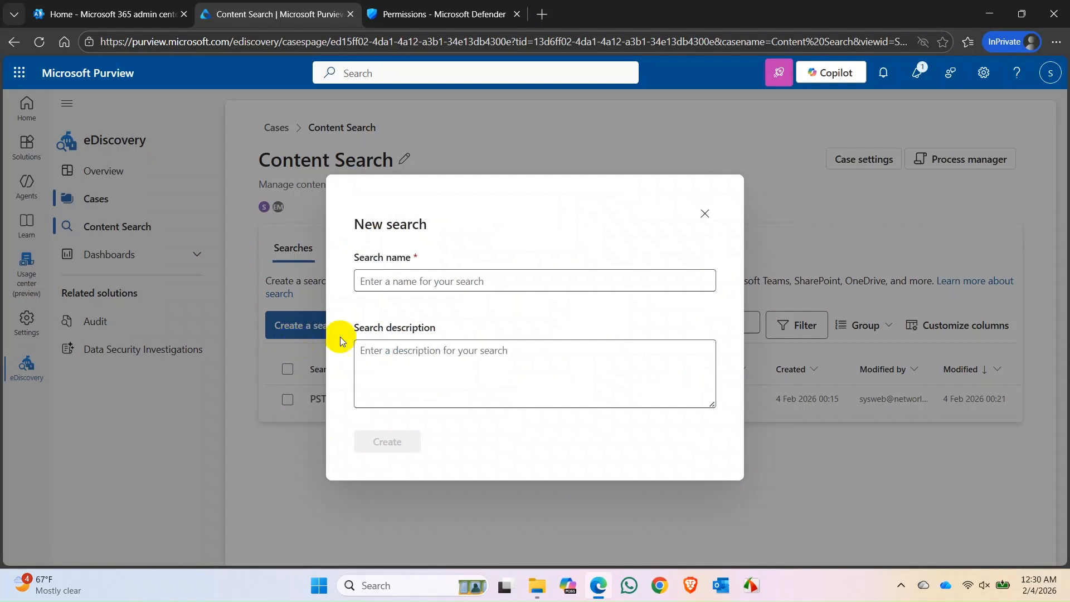
{"action": "left_click", "coordinate": [430, 281]}
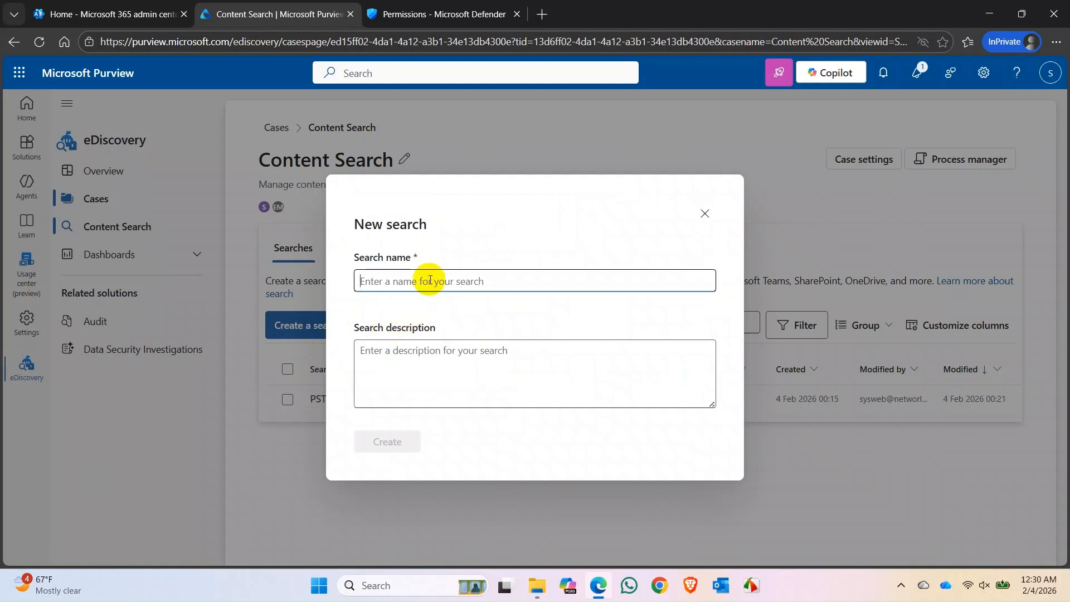
{"action": "type", "text": "PST"}
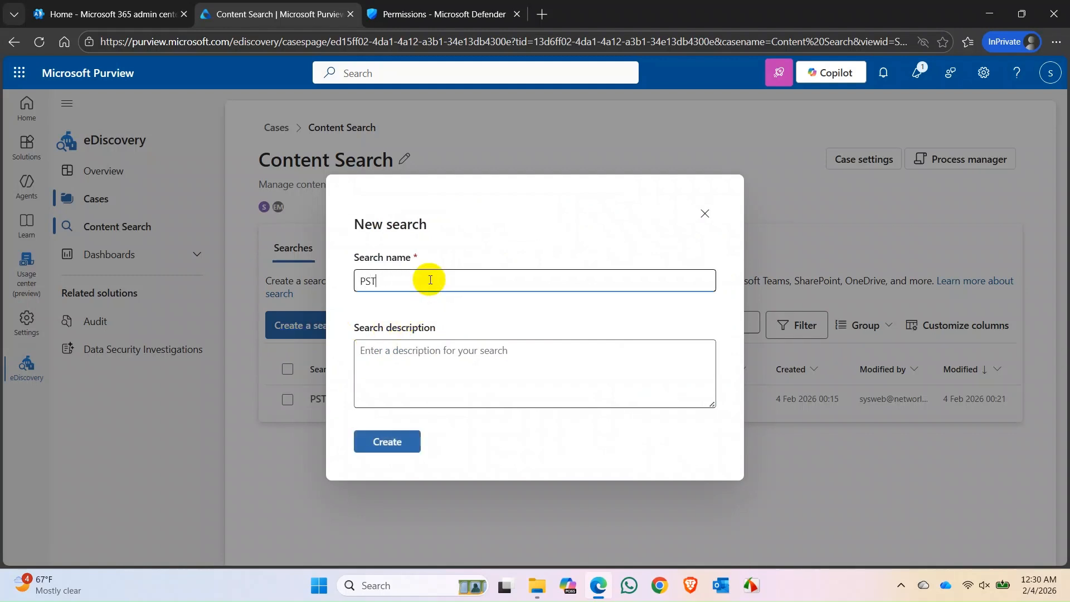
{"action": "type", "text": "_Link3IT"}
{"action": "left_click", "coordinate": [513, 343]}
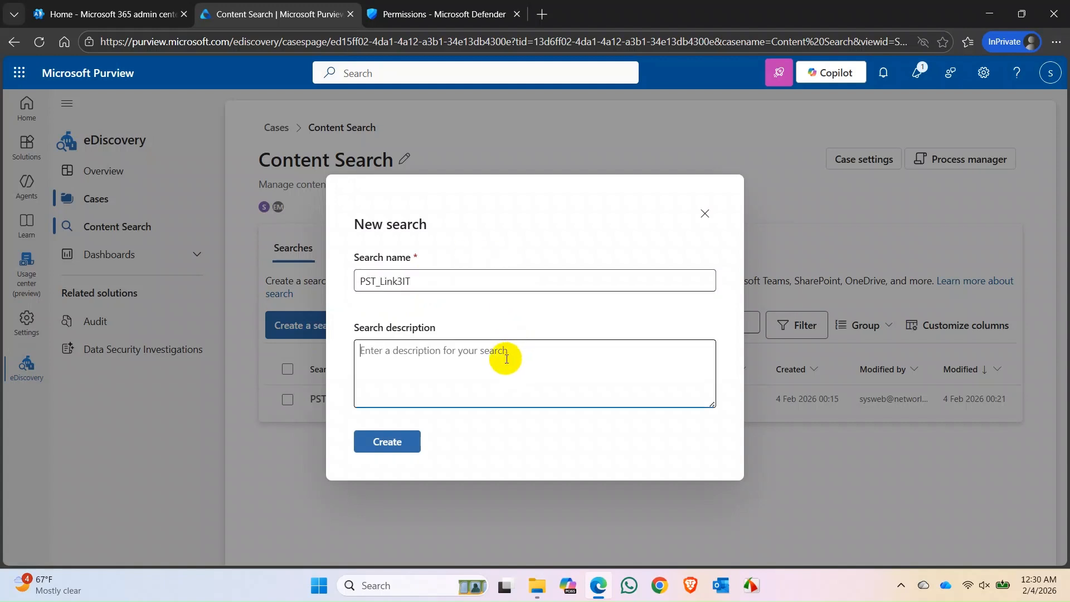
{"action": "left_click", "coordinate": [394, 443]}
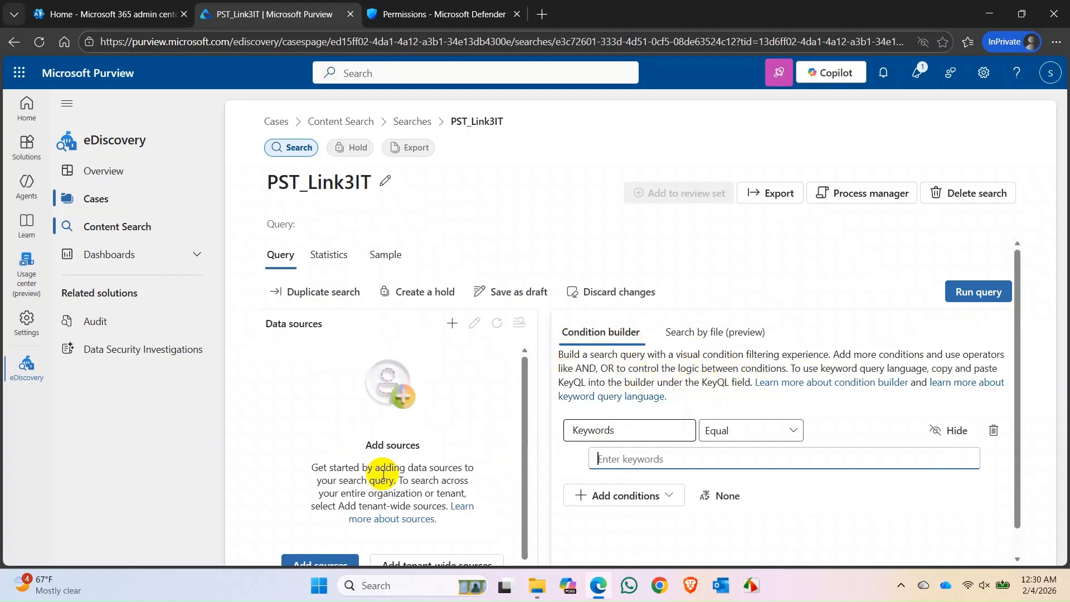
Open the data source search for PST_Link3IT, search for "link3", and select the link3 IT account
{"action": "scroll", "coordinate": [382, 491], "scroll_direction": "down", "scroll_amount": 1}
{"action": "scroll", "coordinate": [656, 490], "scroll_direction": "down", "scroll_amount": 1}
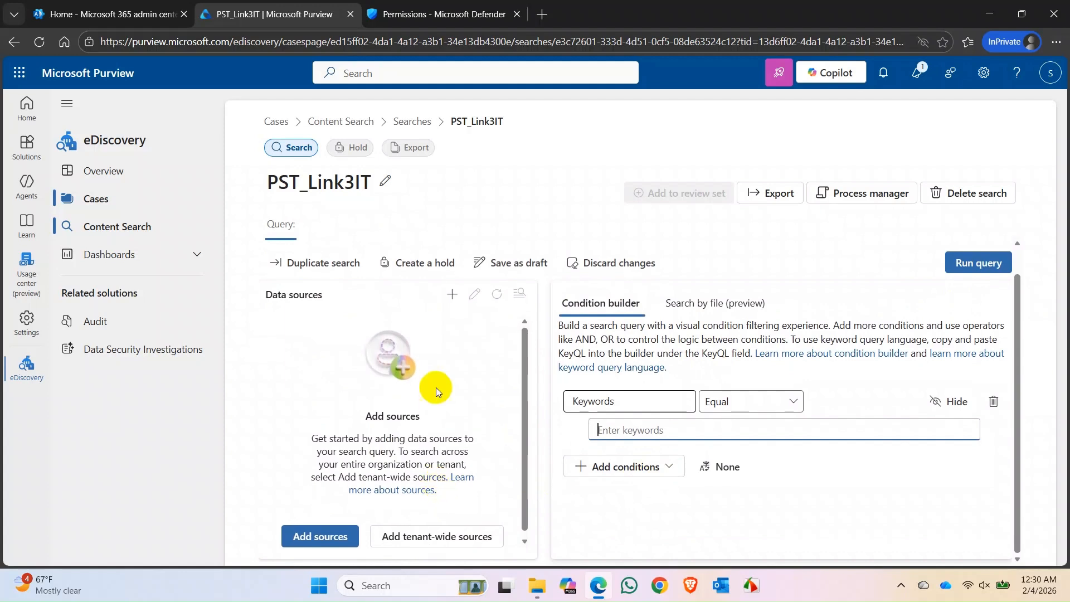
{"action": "left_click", "coordinate": [451, 296]}
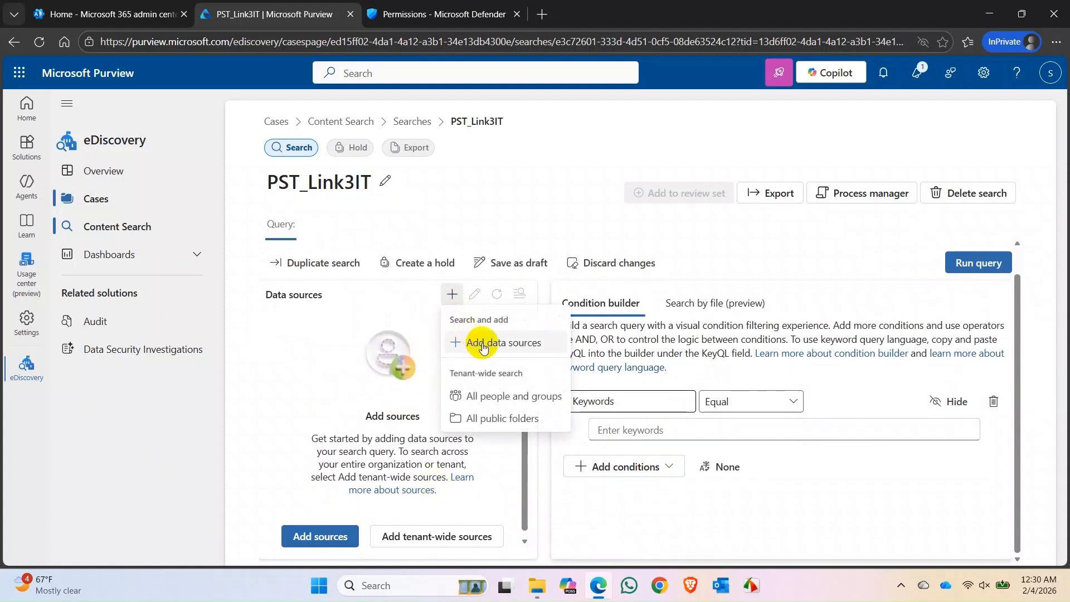
{"action": "left_click", "coordinate": [482, 344]}
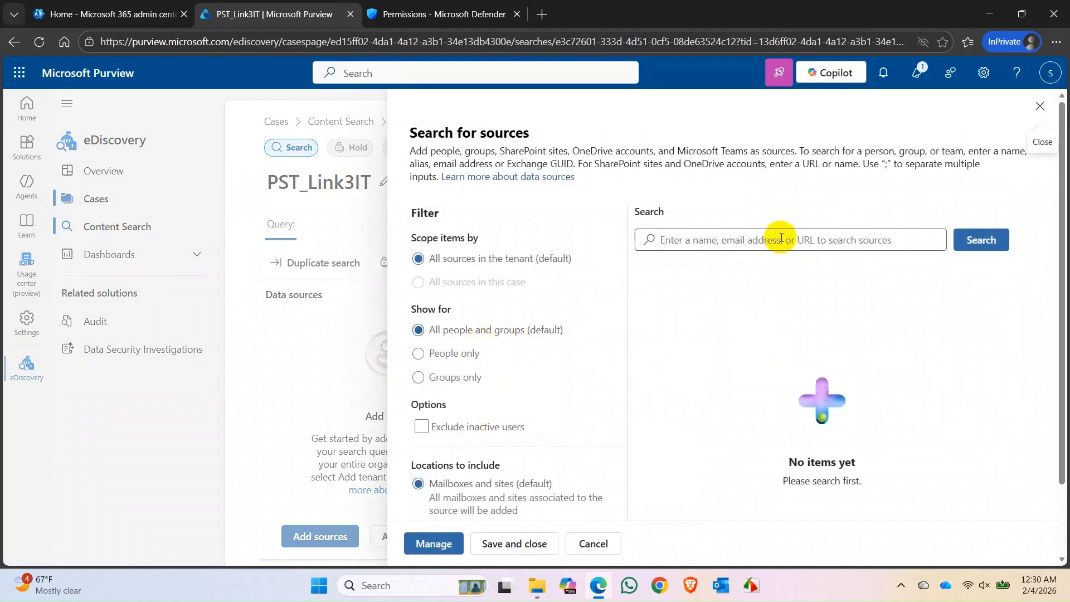
{"action": "left_click", "coordinate": [750, 248]}
{"action": "type", "text": "link3"}
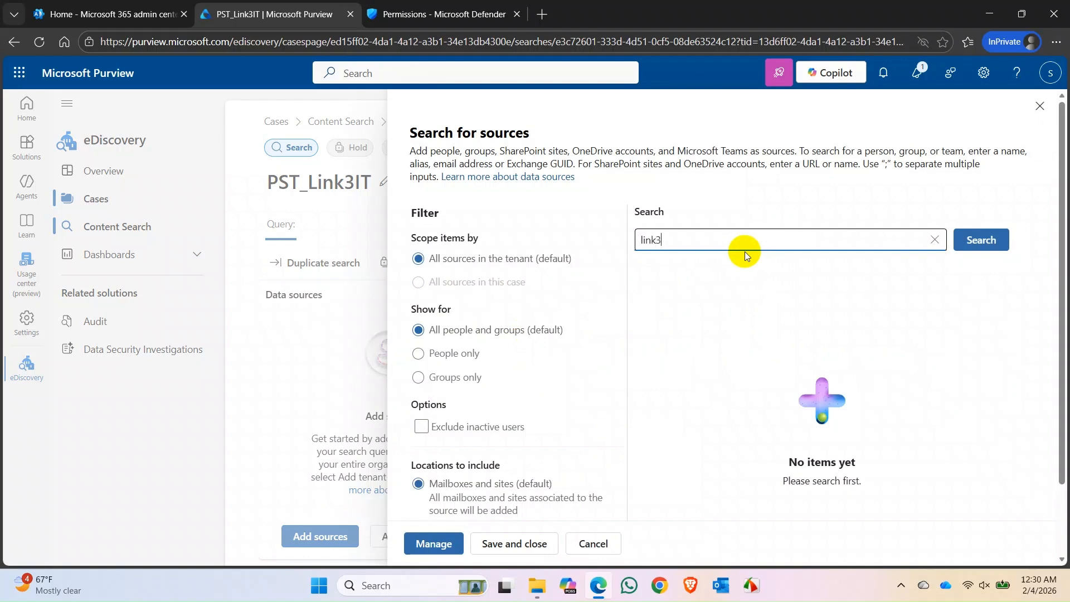
{"action": "key", "text": "Return"}
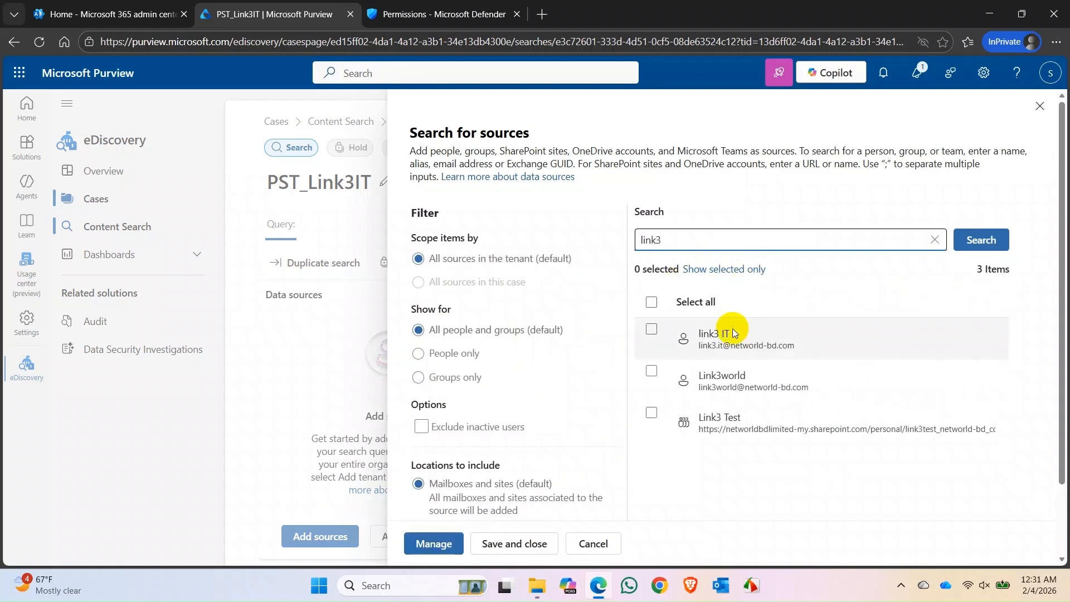
{"action": "left_click", "coordinate": [652, 330]}
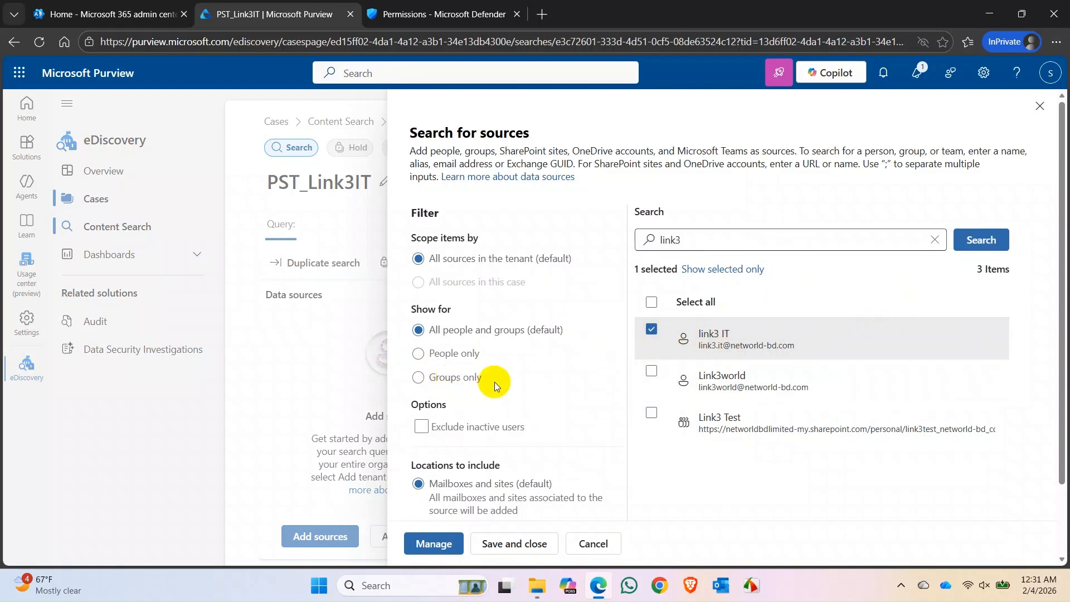
Try the Mailboxes only and Sites only options for the locations to include with the selected source
{"action": "scroll", "coordinate": [510, 323], "scroll_direction": "down", "scroll_amount": 2}
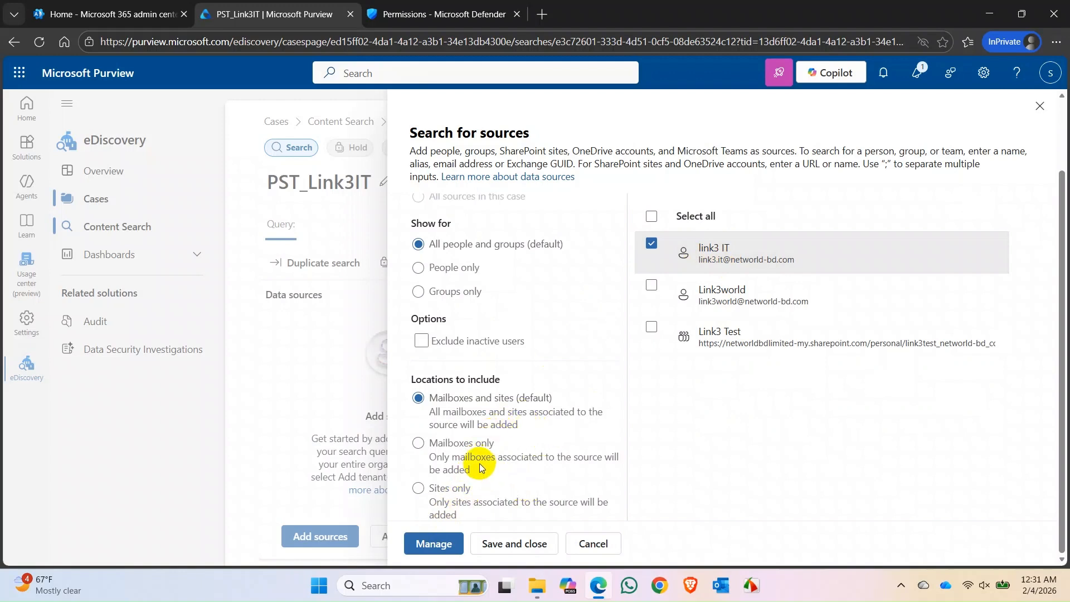
{"action": "left_click", "coordinate": [452, 443]}
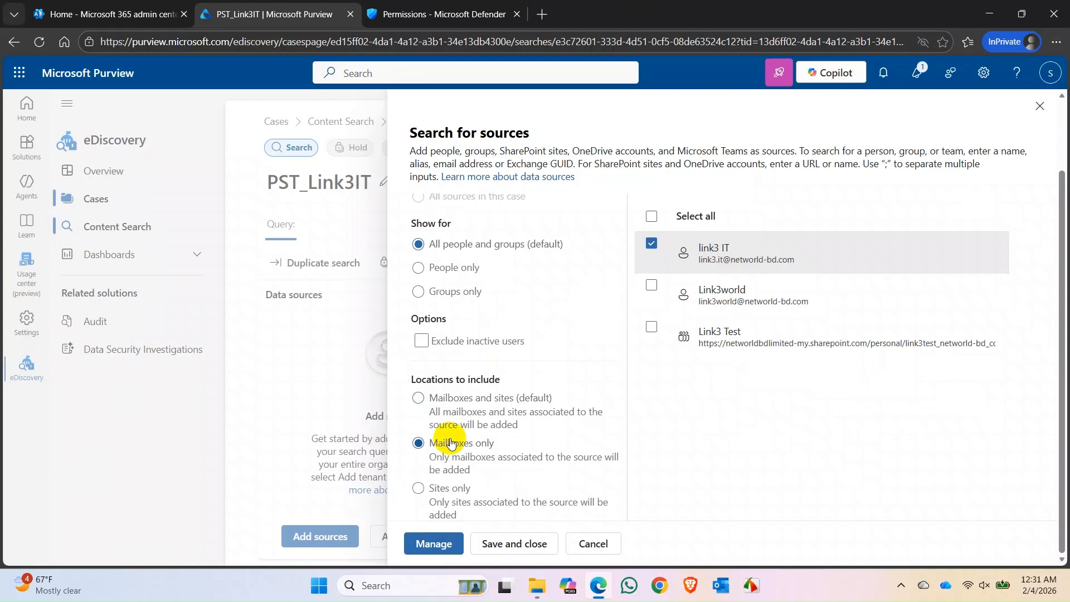
{"action": "left_click", "coordinate": [454, 493]}
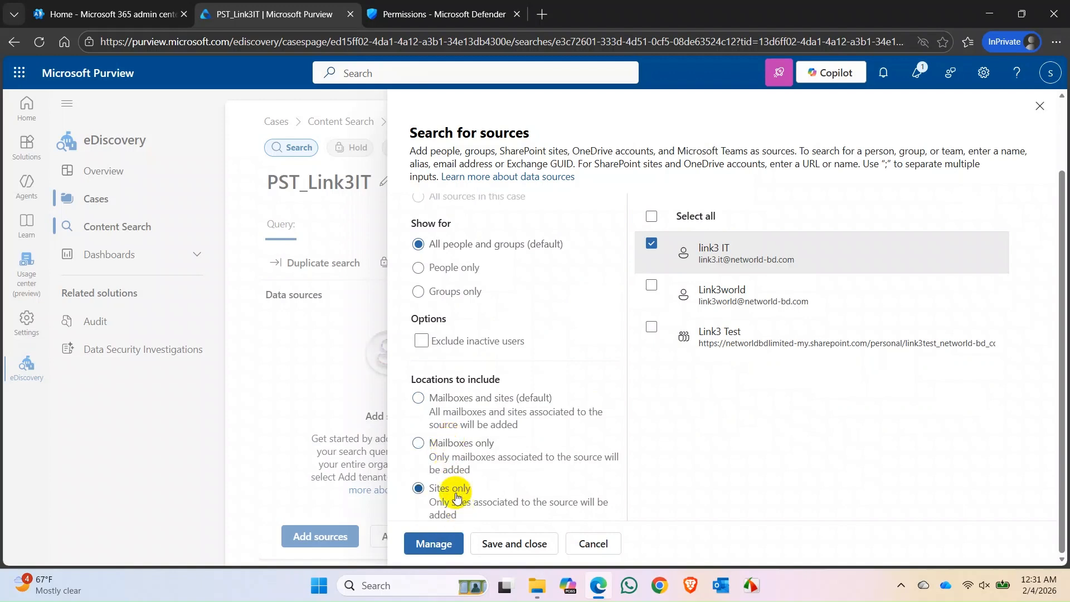
{"action": "left_click", "coordinate": [451, 399]}
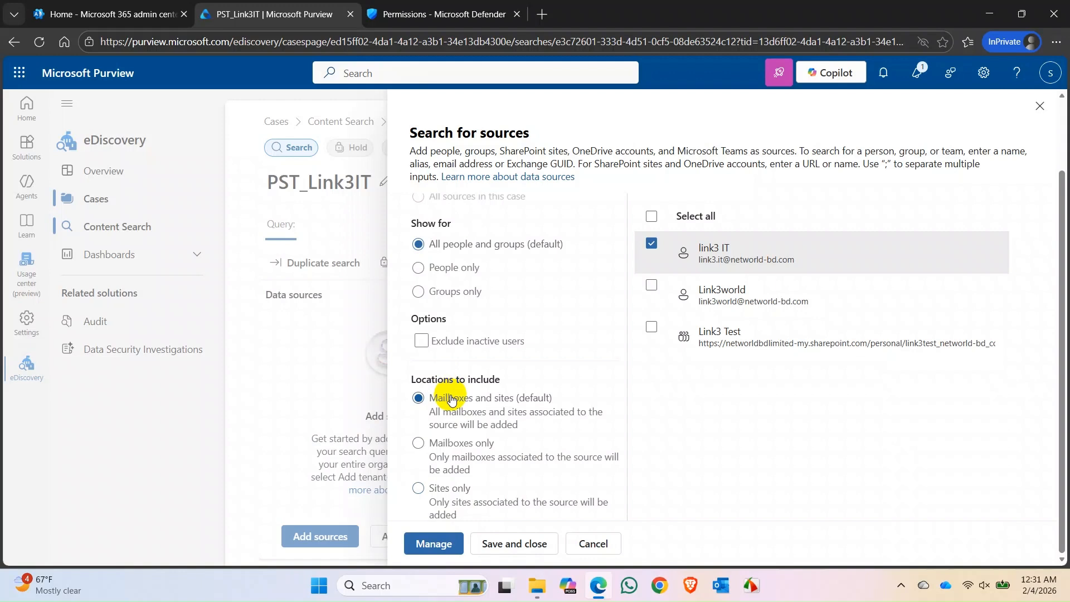
{"action": "left_click", "coordinate": [461, 451]}
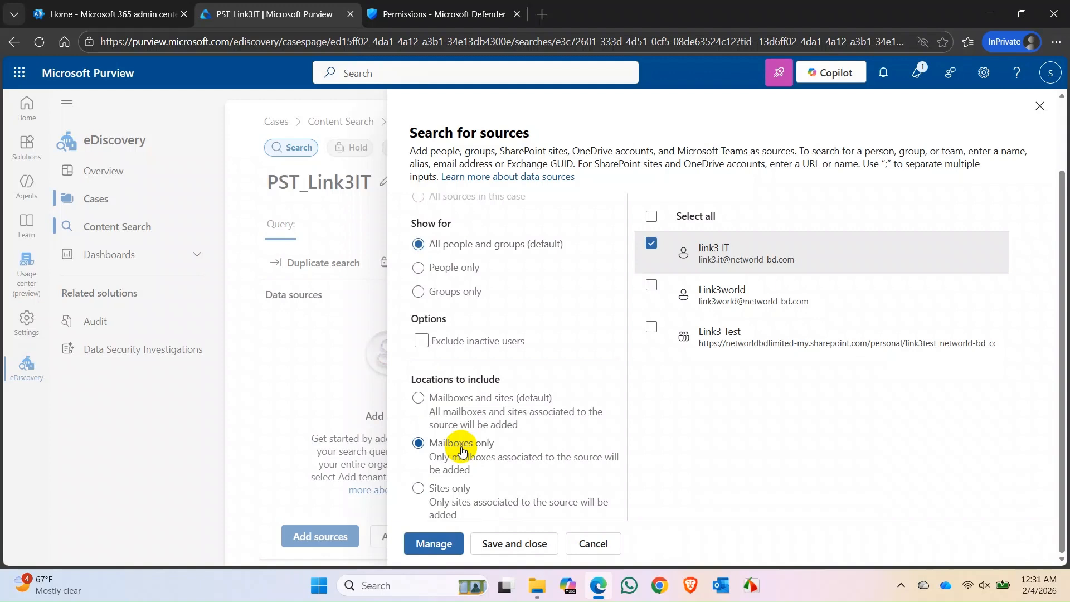
{"action": "left_click", "coordinate": [436, 492]}
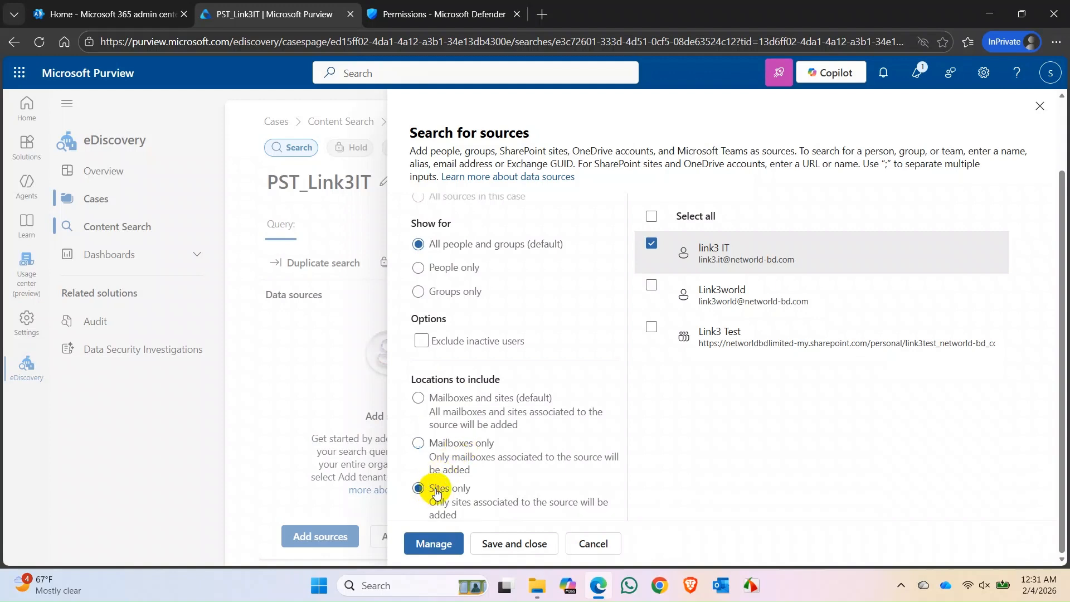
{"action": "left_click", "coordinate": [457, 446]}
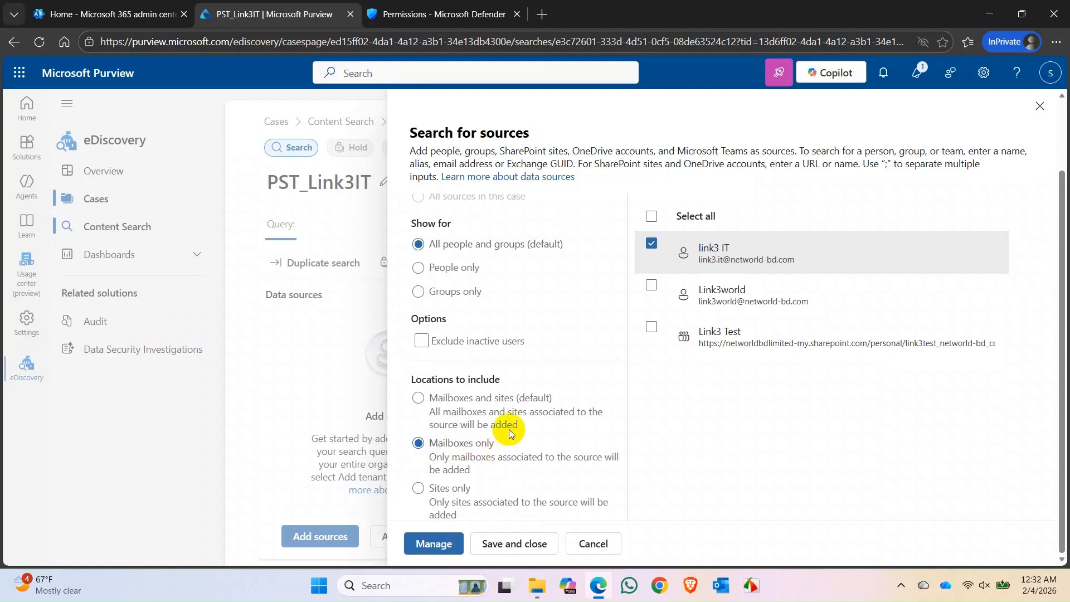
Include both mailboxes and sites for the link3 IT source, save it, and check its entry under People
{"action": "left_click", "coordinate": [511, 401]}
{"action": "left_click", "coordinate": [513, 546]}
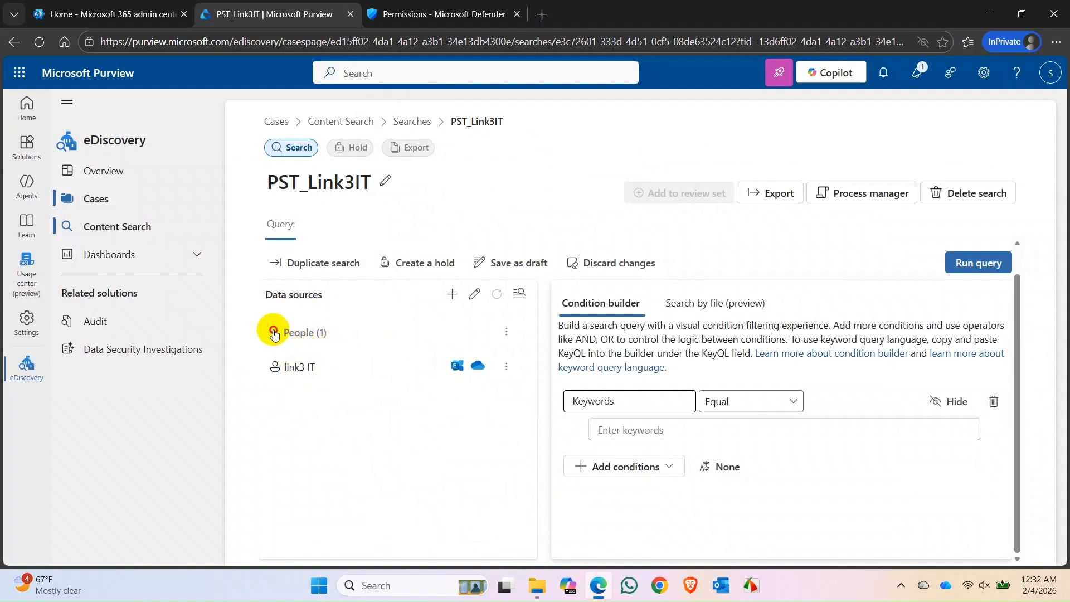
{"action": "left_click", "coordinate": [277, 335]}
{"action": "left_click", "coordinate": [277, 334]}
{"action": "mouse_move", "coordinate": [458, 373]}
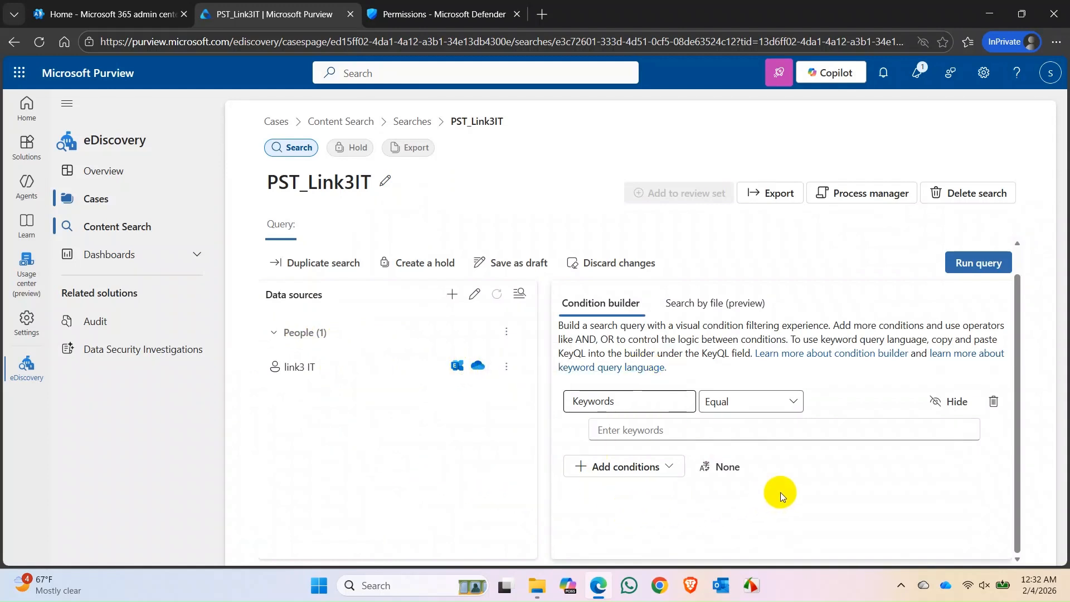
Review the available condition types and add two Date conditions to the search query
{"action": "left_click", "coordinate": [662, 469]}
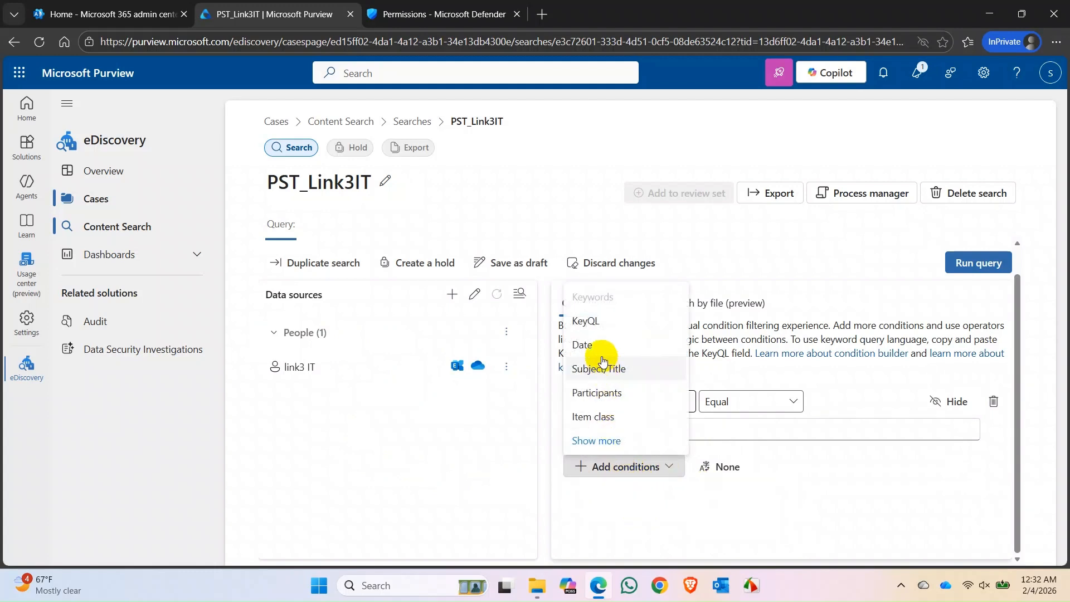
{"action": "left_click", "coordinate": [754, 506]}
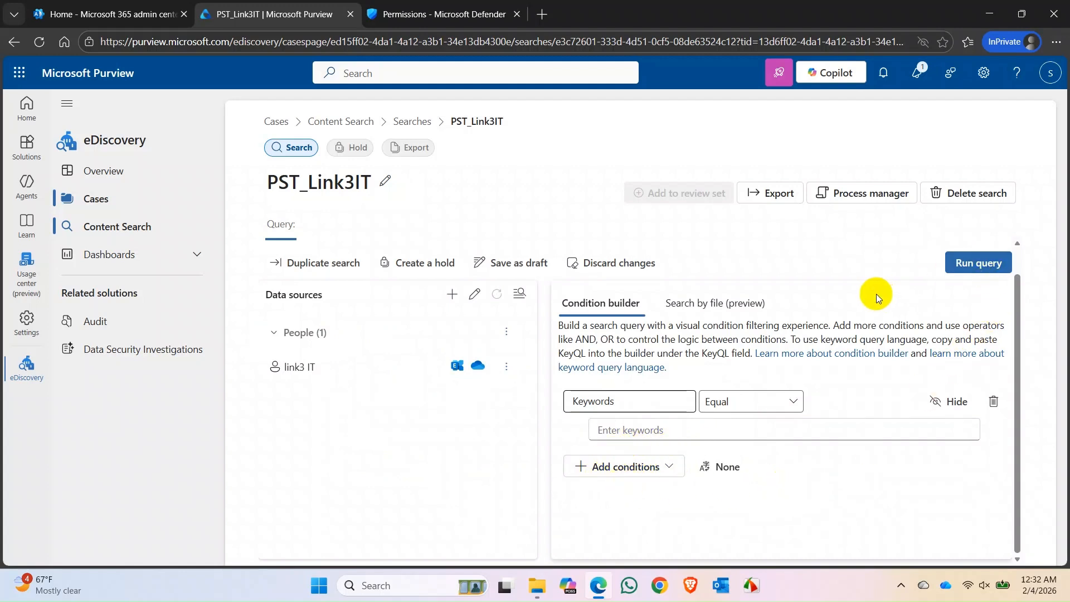
{"action": "left_click", "coordinate": [655, 471]}
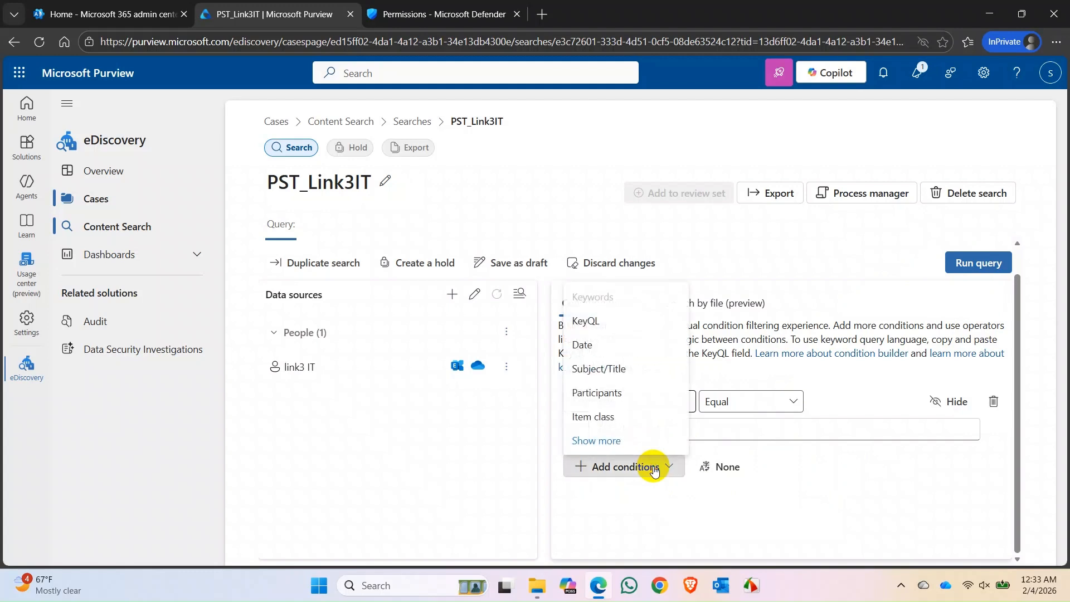
{"action": "left_click", "coordinate": [609, 356]}
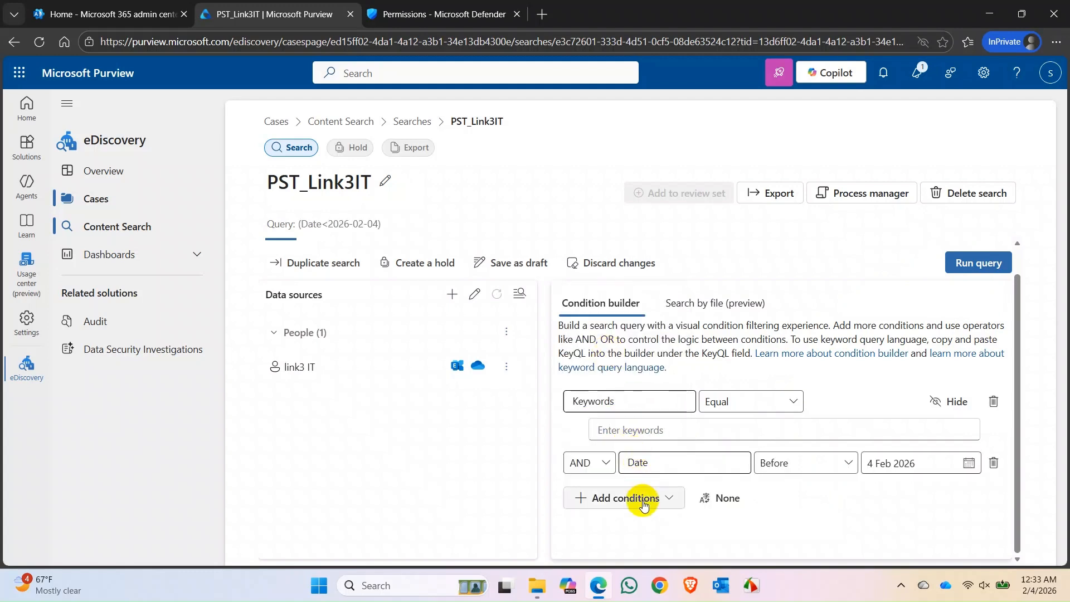
{"action": "left_click", "coordinate": [641, 498]}
{"action": "left_click", "coordinate": [616, 379]}
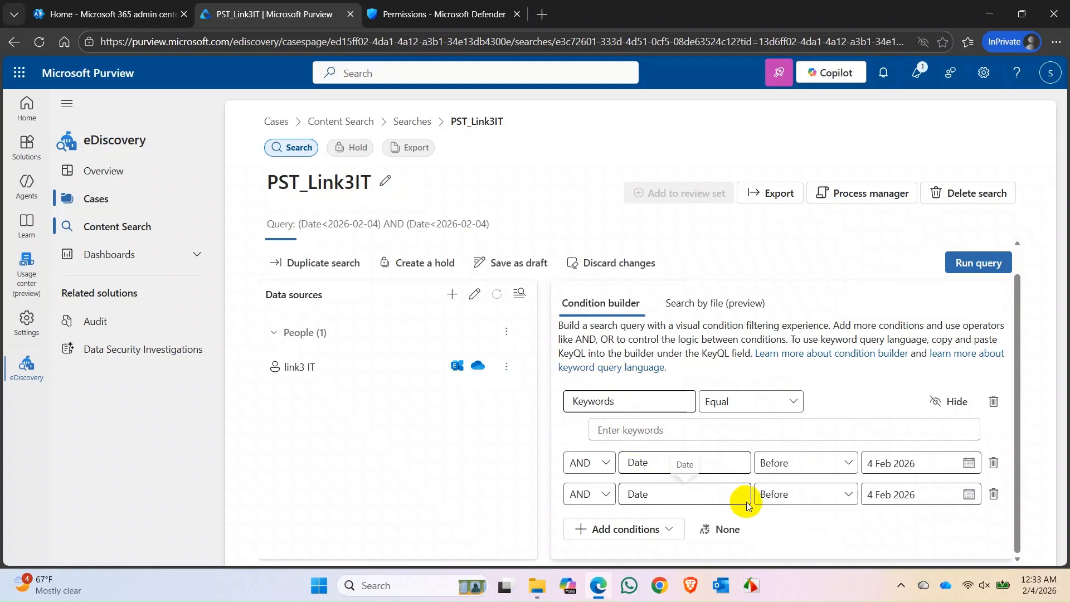
Set the first Date condition's operator to Between and delete the second Date condition
{"action": "left_click", "coordinate": [839, 466]}
{"action": "left_click", "coordinate": [786, 512]}
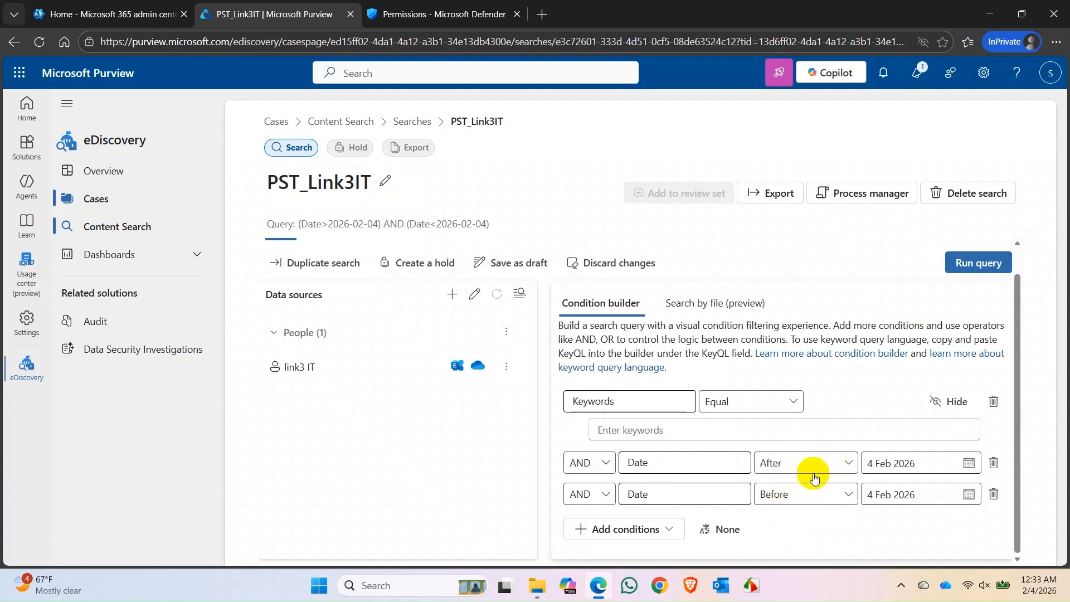
{"action": "left_click", "coordinate": [821, 492]}
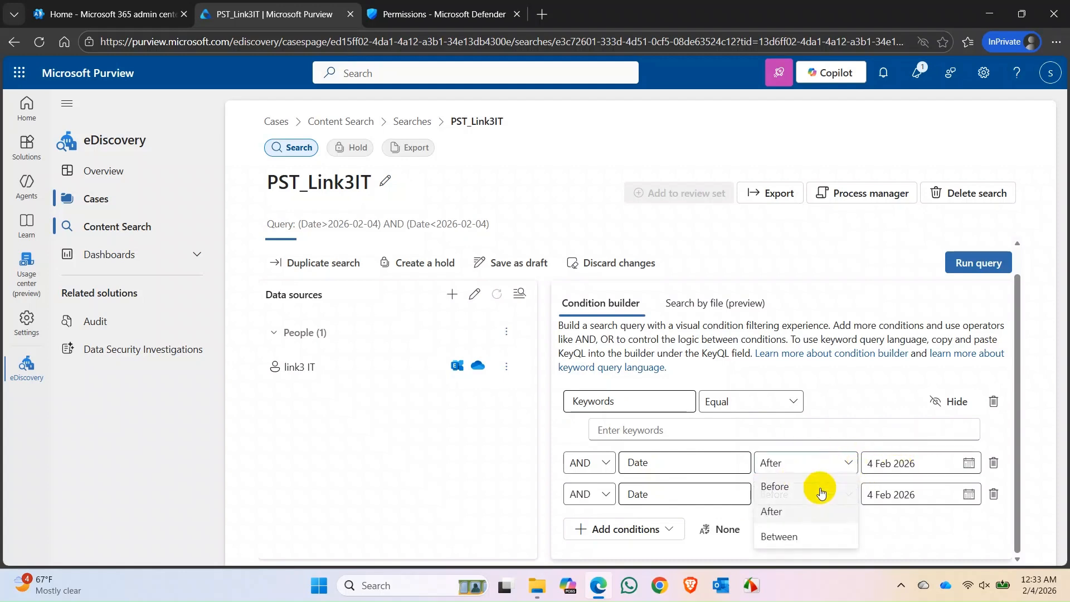
{"action": "left_click", "coordinate": [791, 534]}
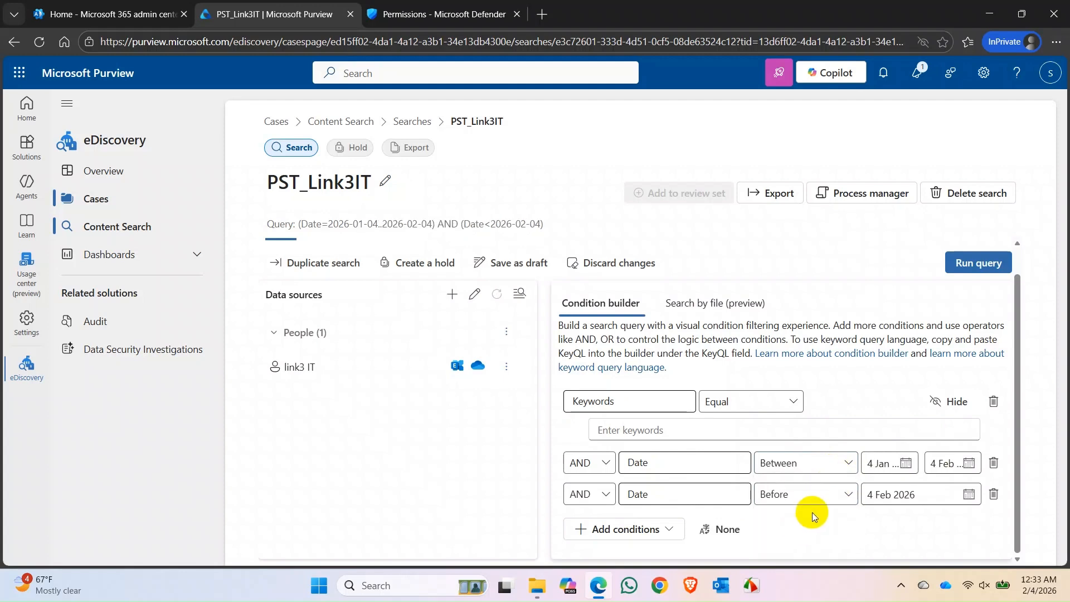
{"action": "left_click", "coordinate": [994, 494]}
Set the Date condition's range from 1 Jan 2026 to 4 Feb 2026, and remove the condition from the query
{"action": "left_click", "coordinate": [903, 473]}
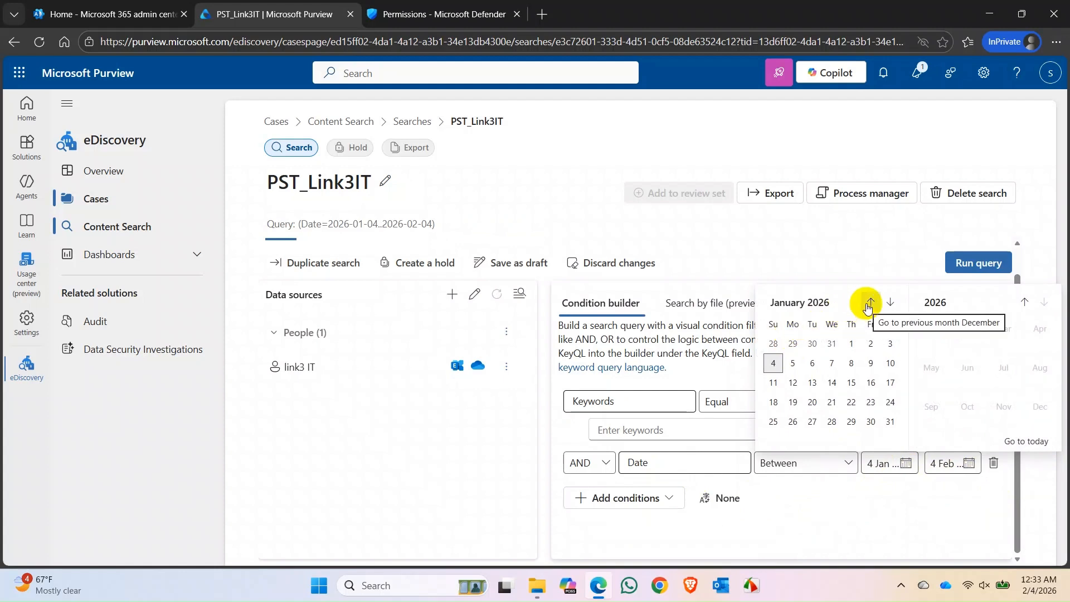
{"action": "left_click", "coordinate": [851, 343]}
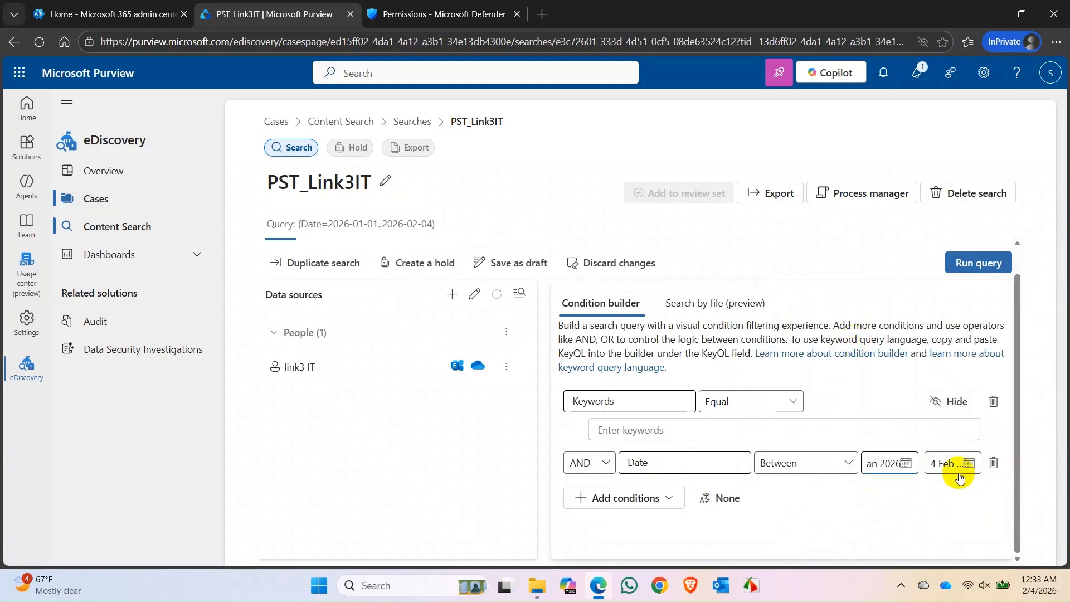
{"action": "left_click", "coordinate": [968, 464]}
{"action": "left_click", "coordinate": [835, 350]}
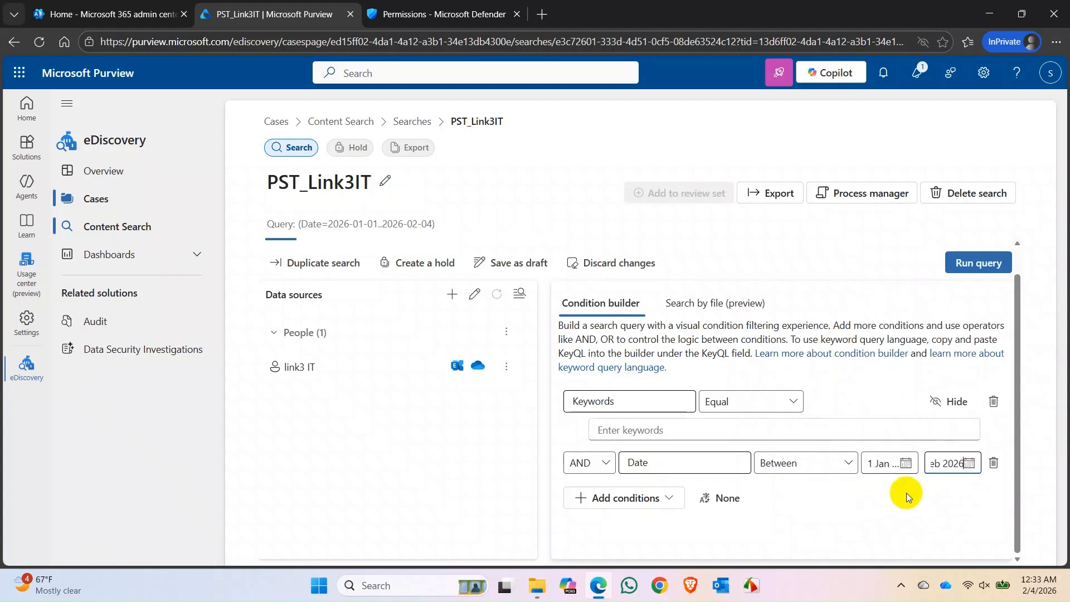
{"action": "left_click", "coordinate": [994, 464]}
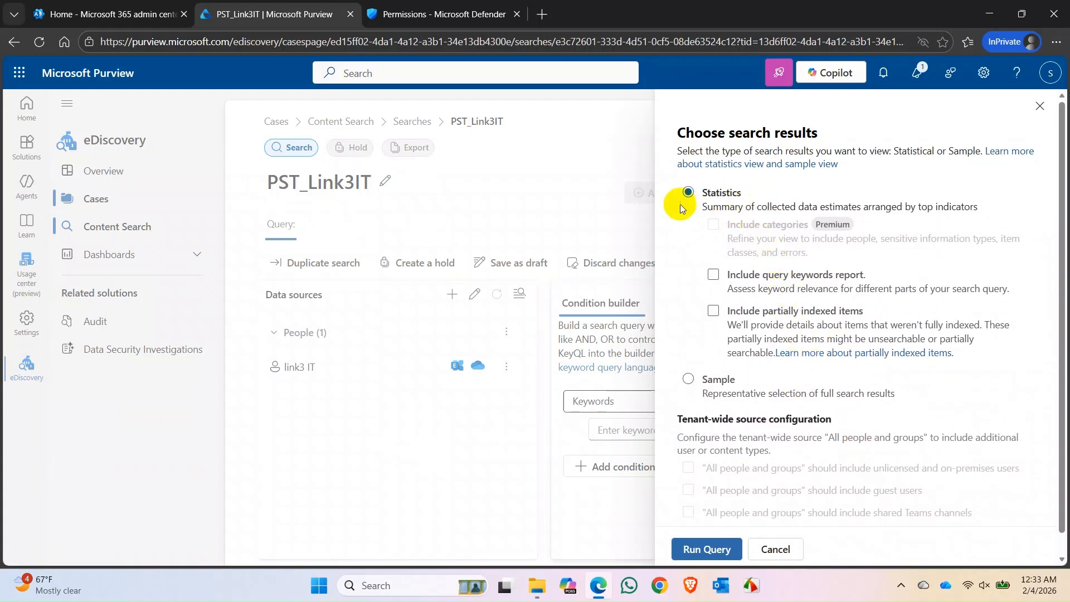
Run the query with Statistics as the result type, leaving the optional reports off, and open the search statistics
{"action": "left_click", "coordinate": [709, 550]}
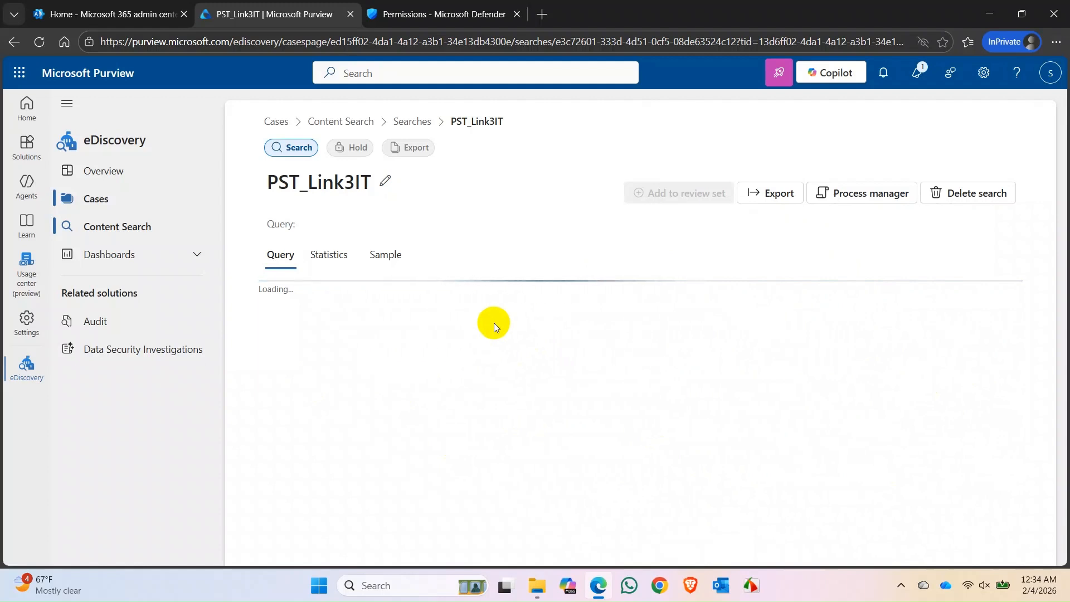
{"action": "left_click", "coordinate": [333, 255]}
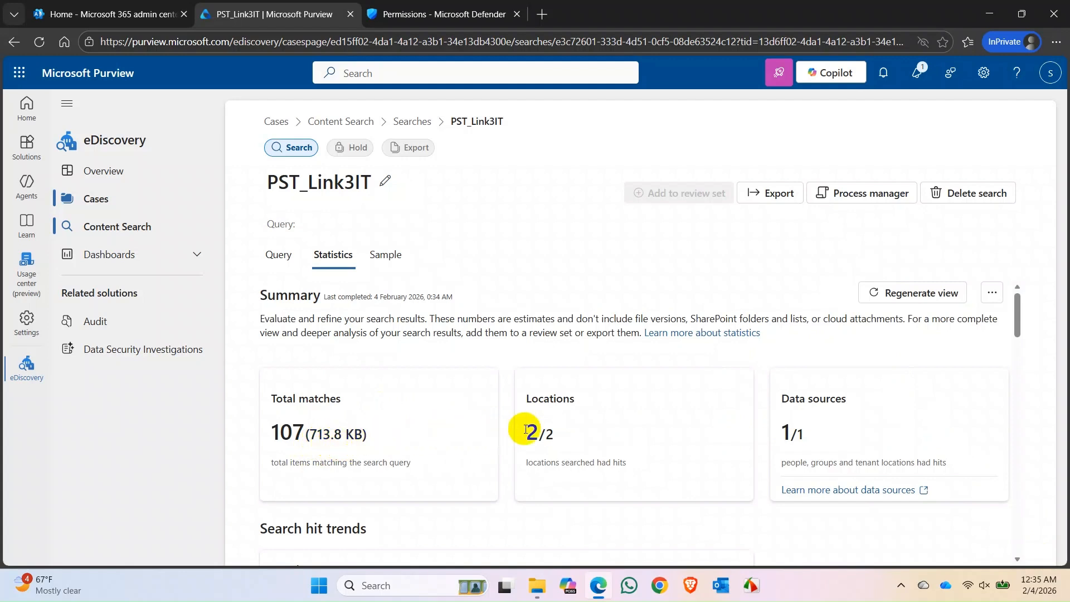
Examine the search statistics, including the summary, the mailbox and site hits by location type, and the communication participants
{"action": "scroll", "coordinate": [463, 416], "scroll_direction": "down", "scroll_amount": 3}
{"action": "scroll", "coordinate": [464, 416], "scroll_direction": "down", "scroll_amount": 6}
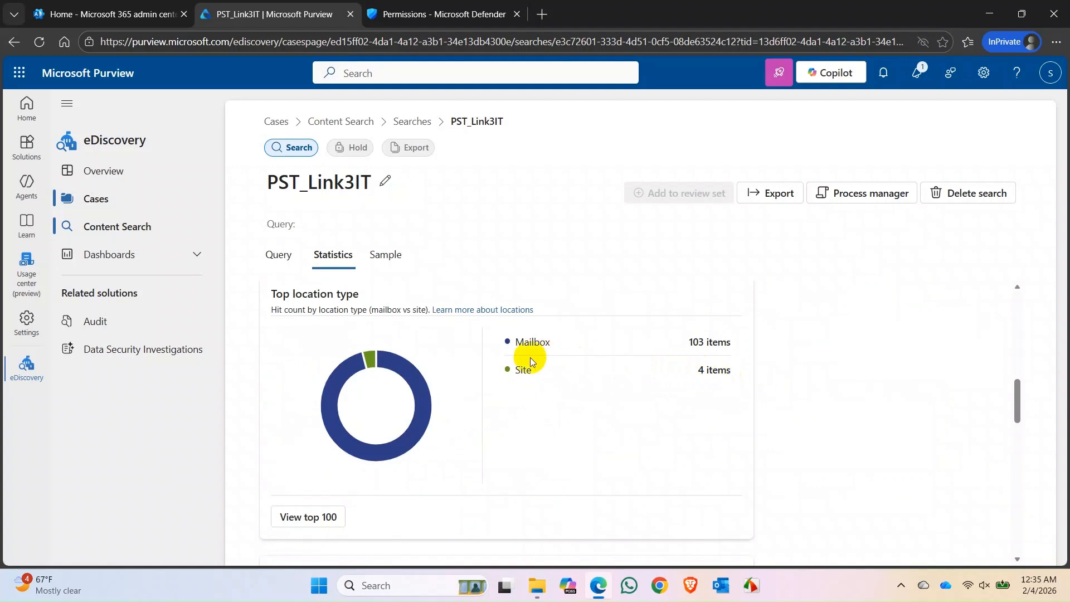
{"action": "mouse_move", "coordinate": [367, 364]}
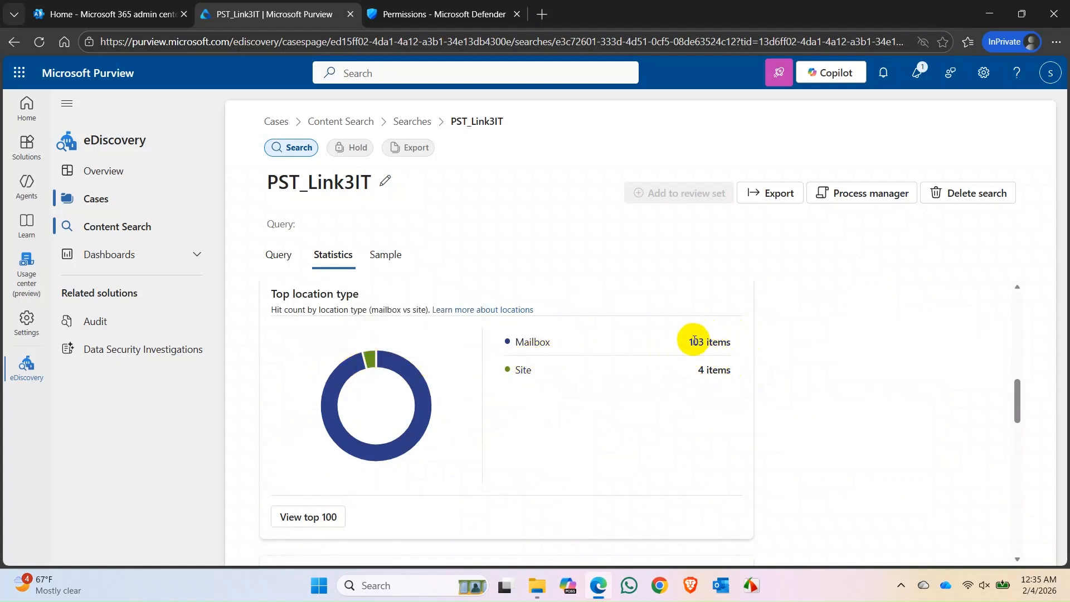
{"action": "mouse_move", "coordinate": [402, 372]}
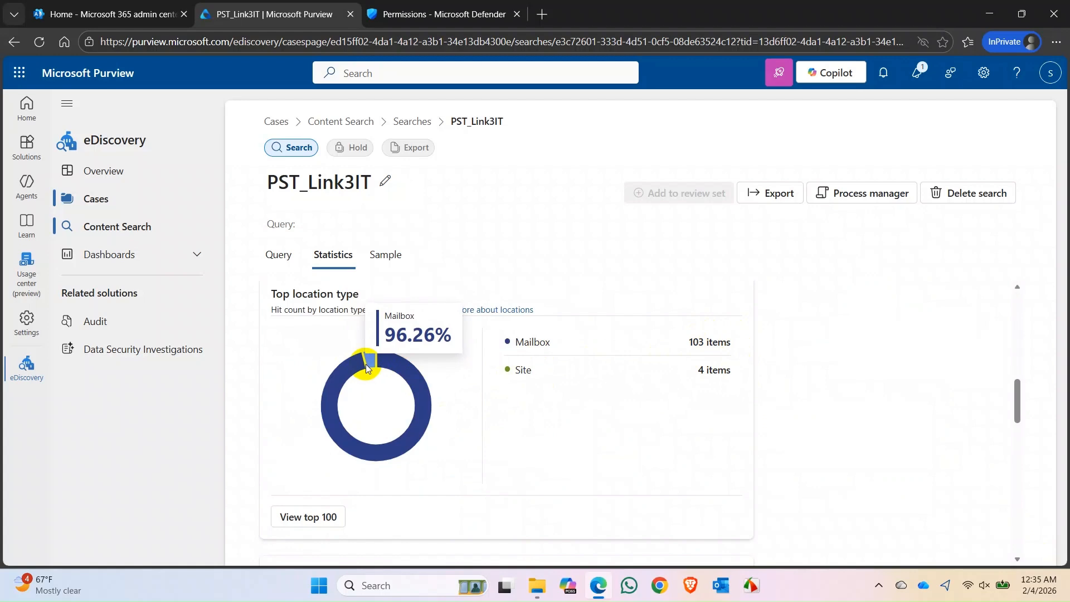
{"action": "scroll", "coordinate": [591, 393], "scroll_direction": "down", "scroll_amount": 3}
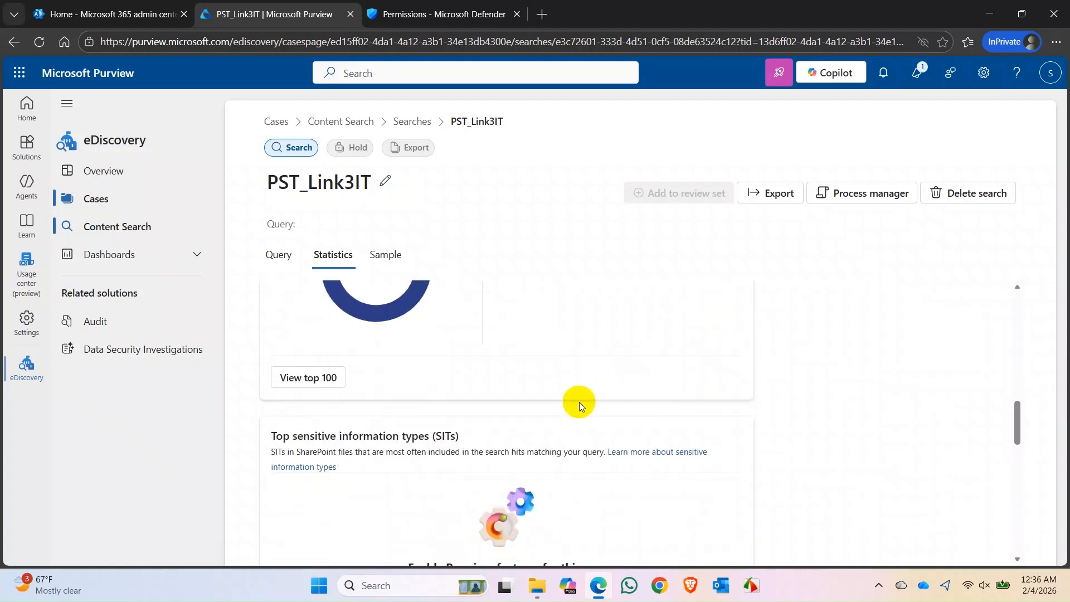
{"action": "scroll", "coordinate": [580, 403], "scroll_direction": "down", "scroll_amount": 2}
{"action": "scroll", "coordinate": [544, 403], "scroll_direction": "down", "scroll_amount": 8}
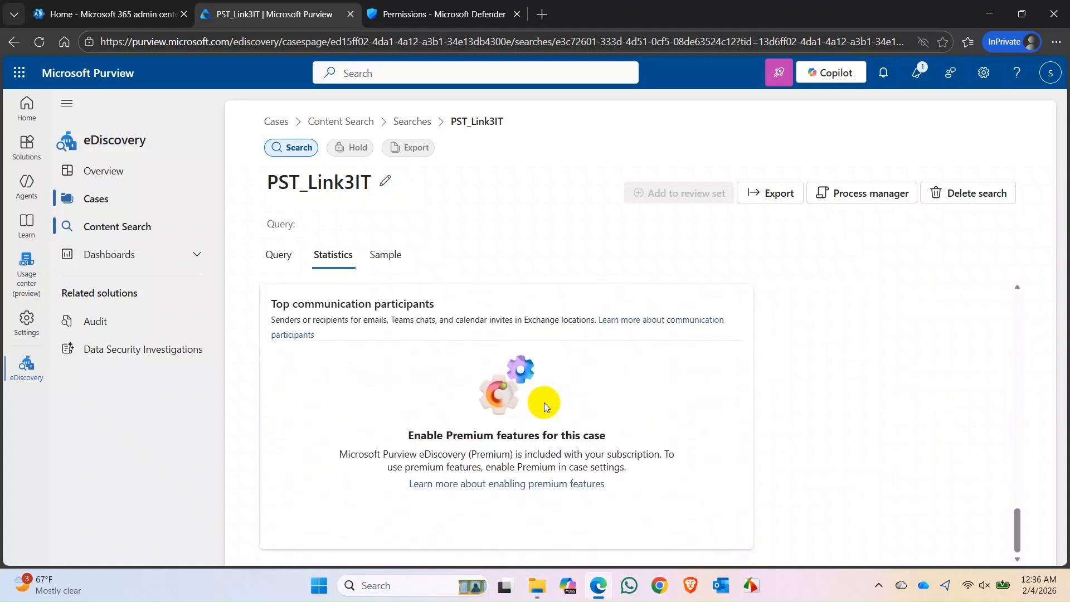
{"action": "scroll", "coordinate": [544, 401], "scroll_direction": "up", "scroll_amount": 20}
{"action": "scroll", "coordinate": [546, 400], "scroll_direction": "up", "scroll_amount": 2}
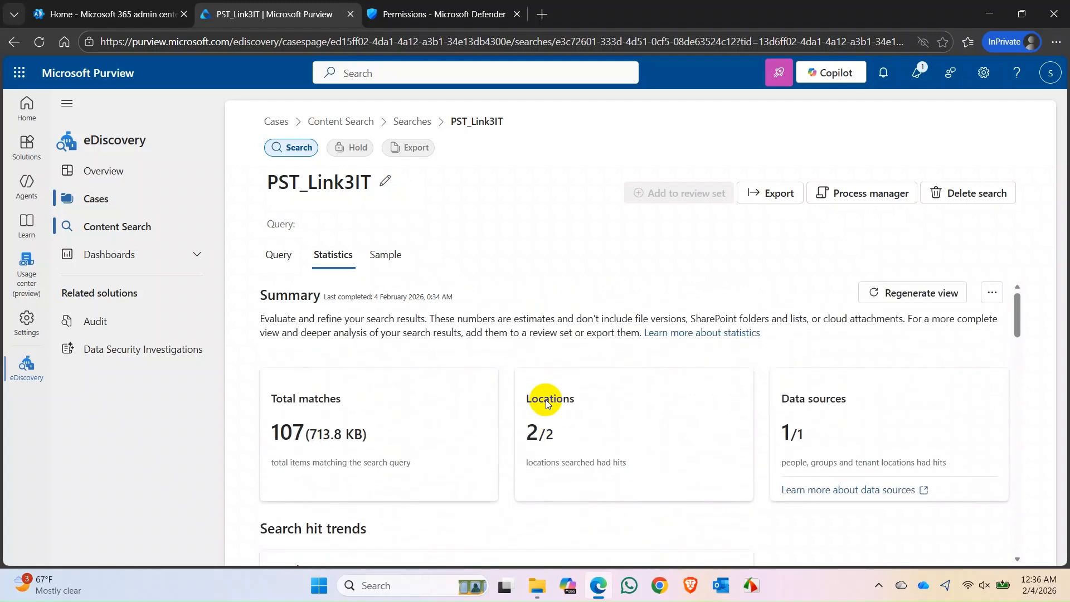
Start an export of the PST_Link3IT search results and name it Data_Link3IT
{"action": "left_click", "coordinate": [779, 201]}
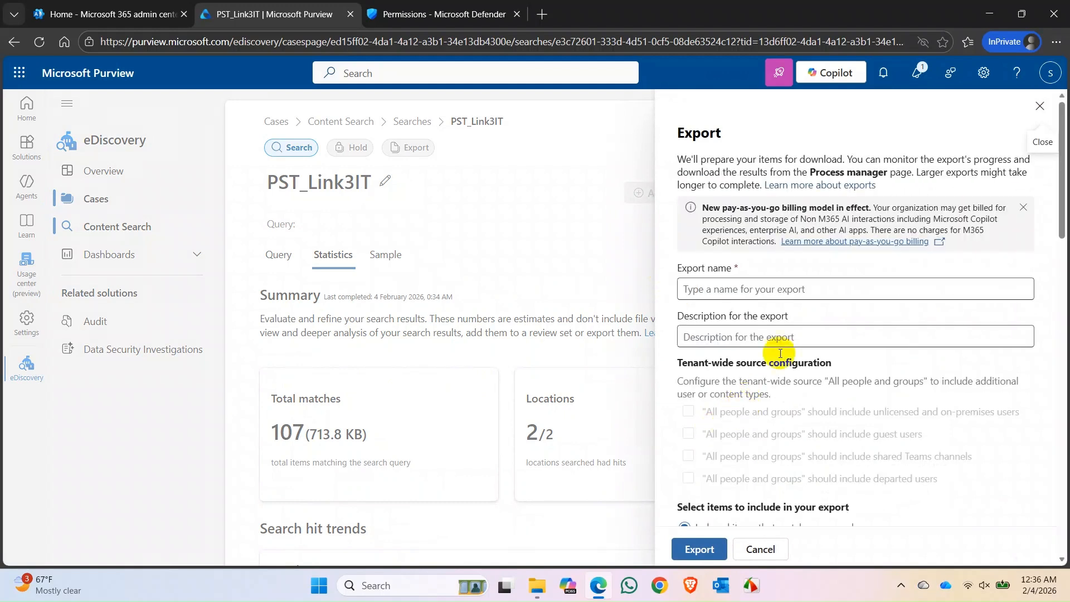
{"action": "left_click", "coordinate": [782, 290]}
{"action": "type", "text": "P"}
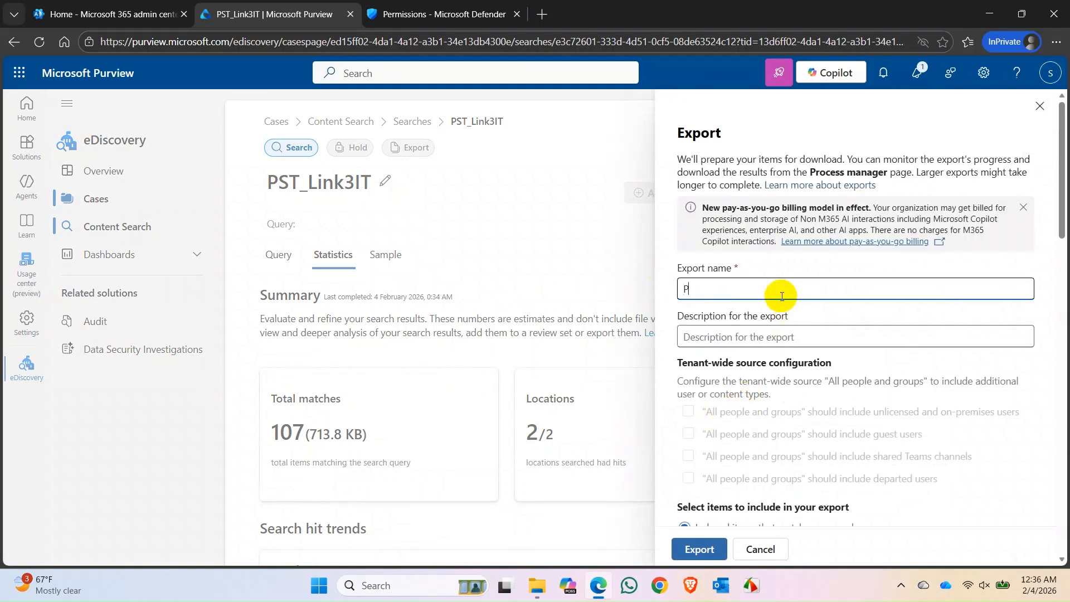
{"action": "type", "text": "S"}
{"action": "key", "text": "BackSpace"}
{"action": "key", "text": "BackSpace"}
{"action": "type", "text": "Data_Link"}
Examine the export options for included items, SharePoint versions, export type, export format and package settings
{"action": "scroll", "coordinate": [734, 452], "scroll_direction": "down", "scroll_amount": 4}
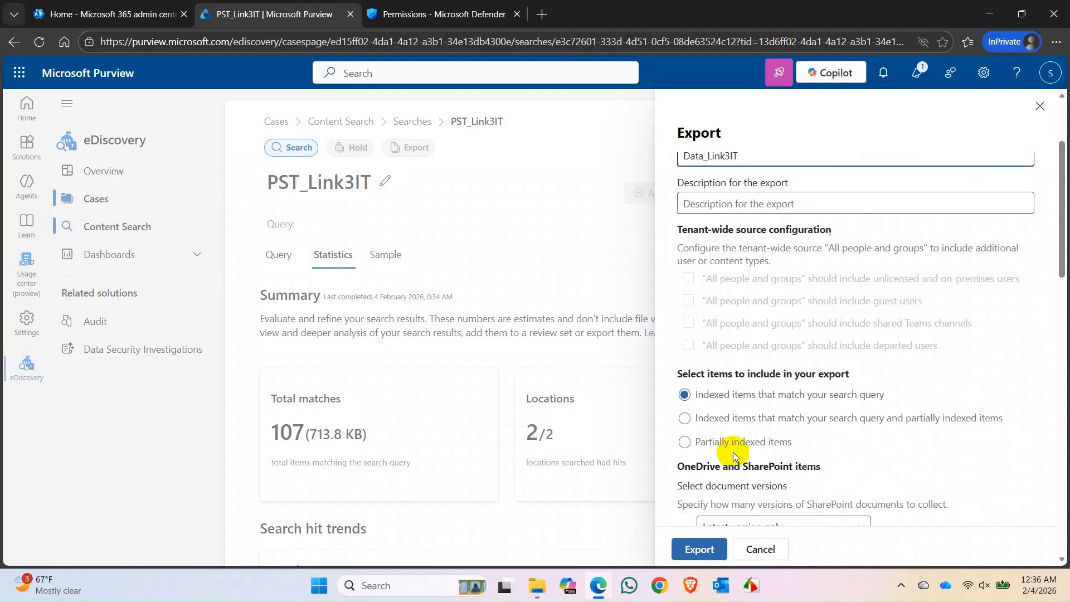
{"action": "scroll", "coordinate": [734, 456], "scroll_direction": "down", "scroll_amount": 3}
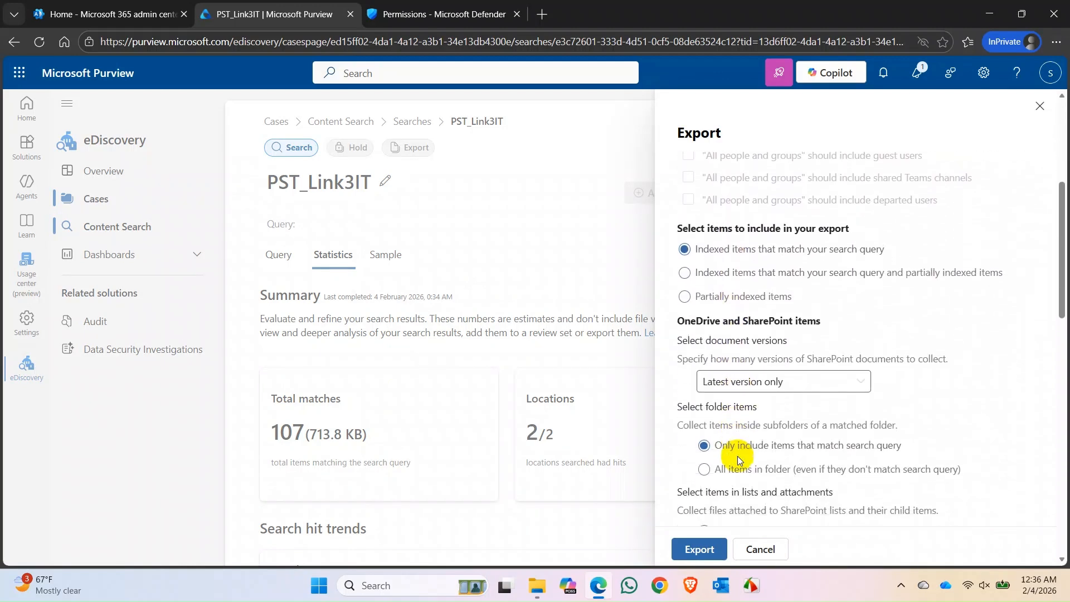
{"action": "scroll", "coordinate": [768, 470], "scroll_direction": "down", "scroll_amount": 10}
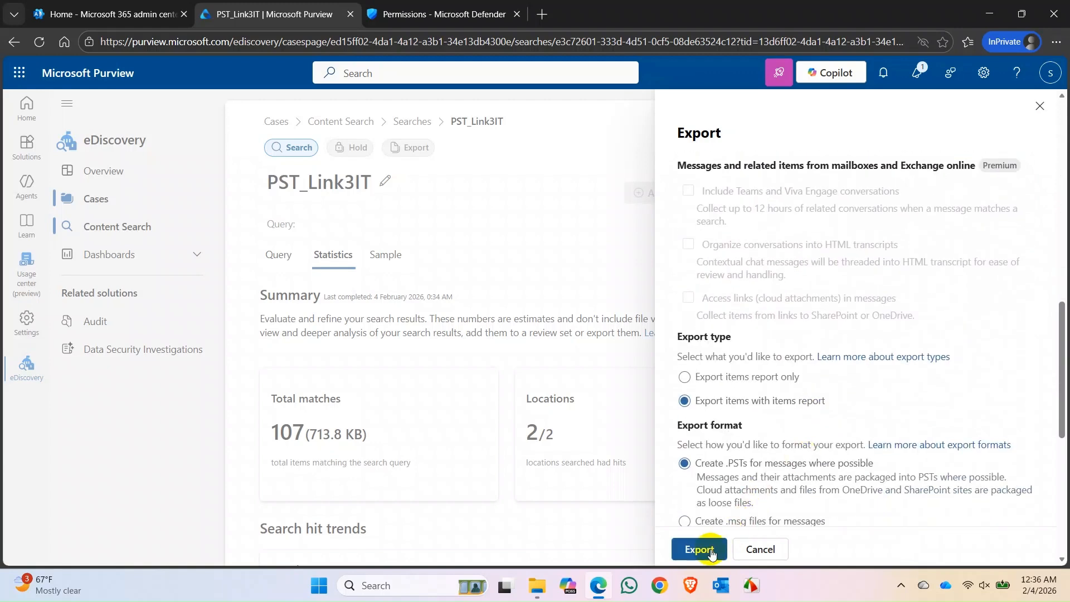
{"action": "scroll", "coordinate": [772, 347], "scroll_direction": "down", "scroll_amount": 2}
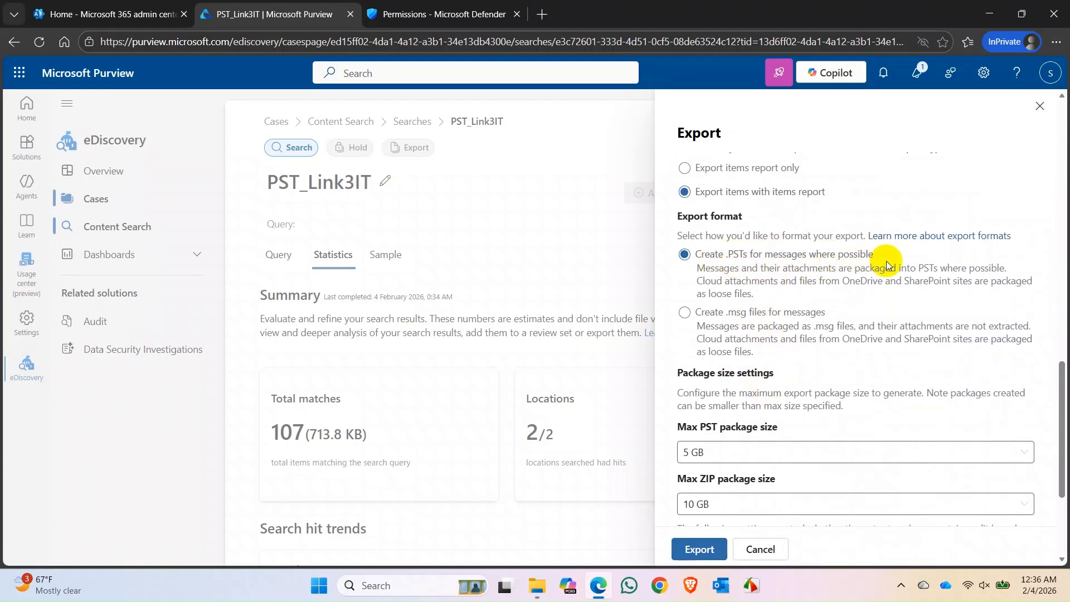
{"action": "scroll", "coordinate": [887, 261], "scroll_direction": "down", "scroll_amount": 3}
{"action": "scroll", "coordinate": [837, 275], "scroll_direction": "up", "scroll_amount": 2}
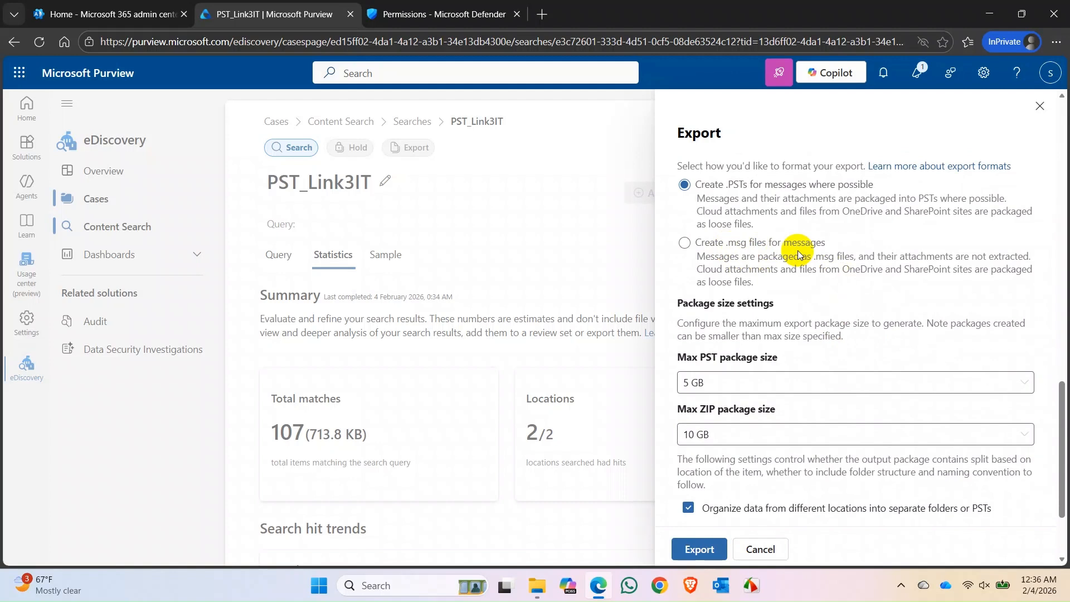
{"action": "scroll", "coordinate": [798, 249], "scroll_direction": "down", "scroll_amount": 2}
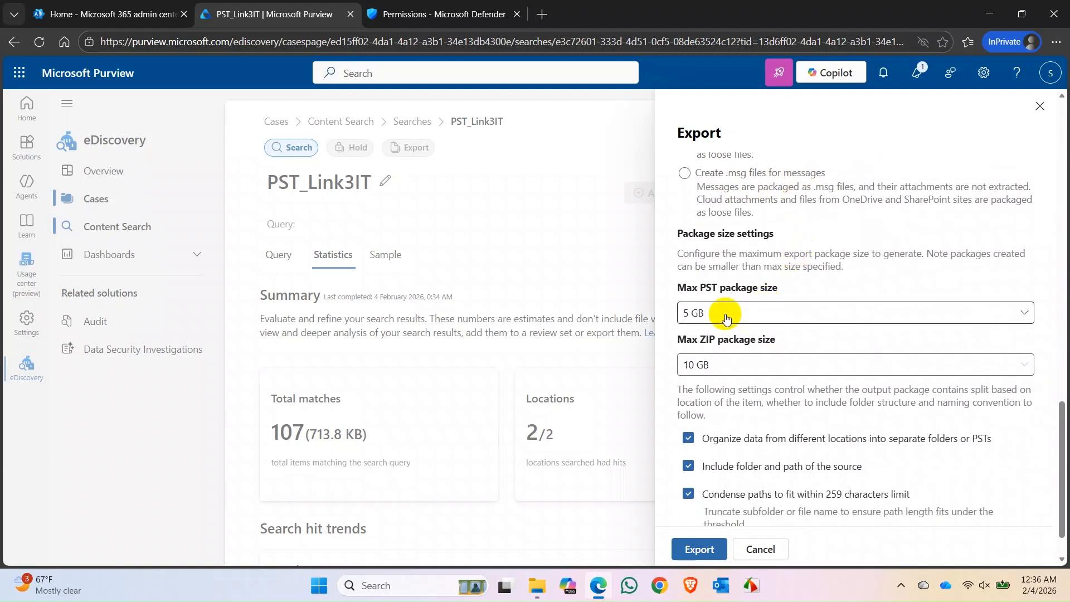
Select 5 GB as the maximum PST package size and 10 GB as the maximum ZIP package size
{"action": "left_click", "coordinate": [726, 318]}
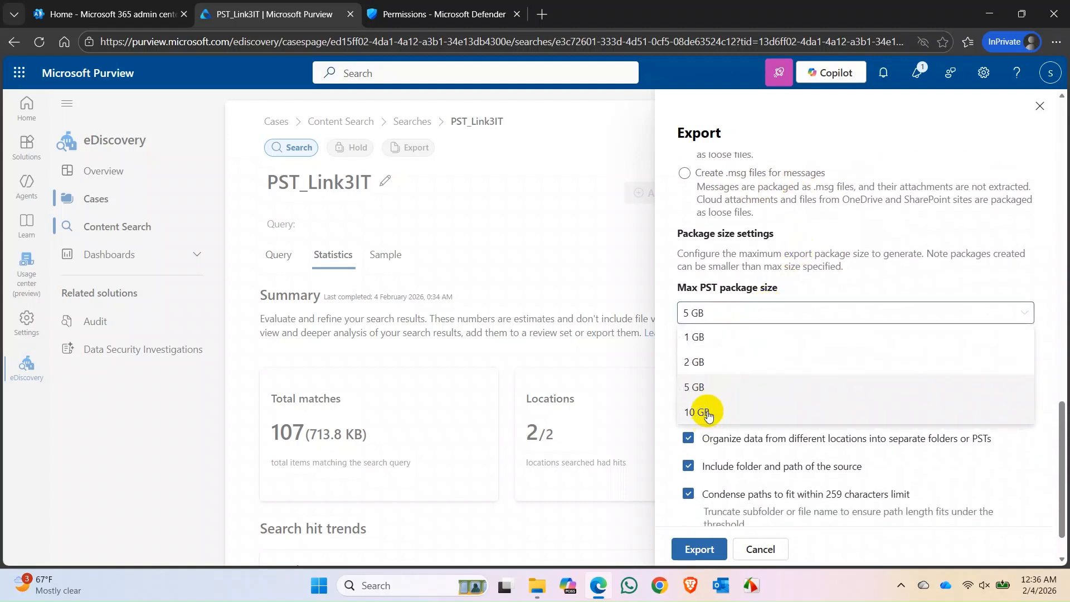
{"action": "left_click", "coordinate": [727, 387]}
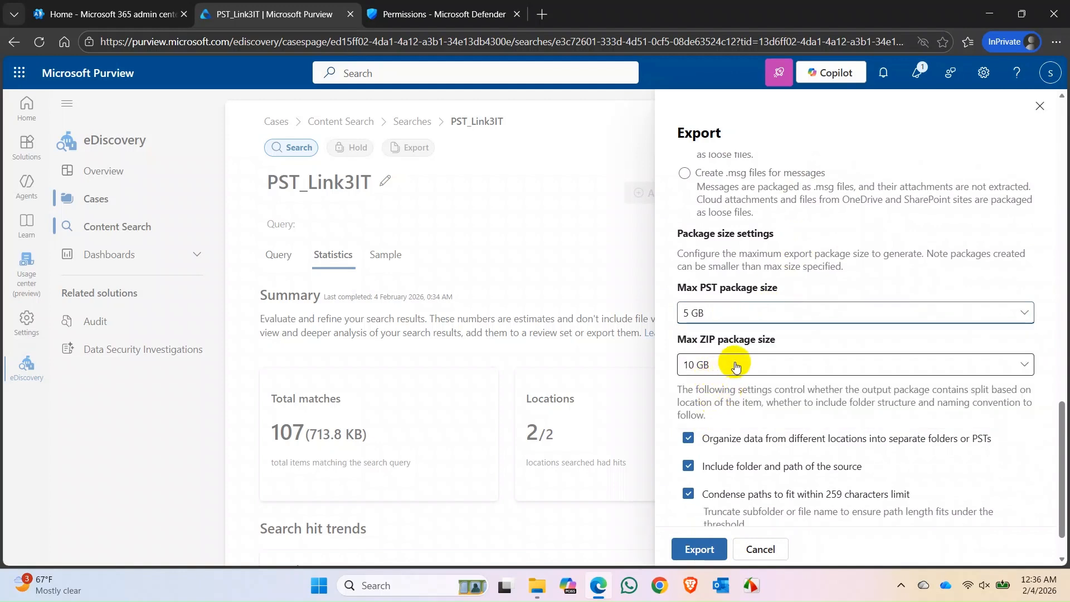
{"action": "left_click", "coordinate": [829, 366]}
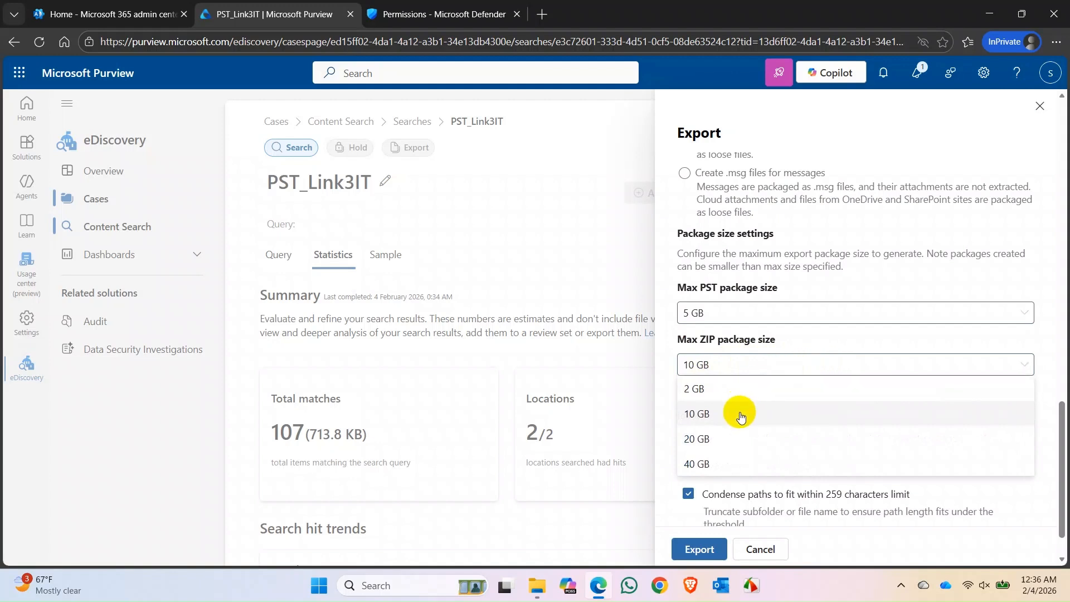
{"action": "left_click", "coordinate": [740, 410]}
{"action": "scroll", "coordinate": [733, 397], "scroll_direction": "down", "scroll_amount": 1}
{"action": "scroll", "coordinate": [733, 397], "scroll_direction": "up", "scroll_amount": 1}
Set the maximum PST package size to 10 GB and the maximum ZIP package size to 40 GB
{"action": "left_click", "coordinate": [765, 383]}
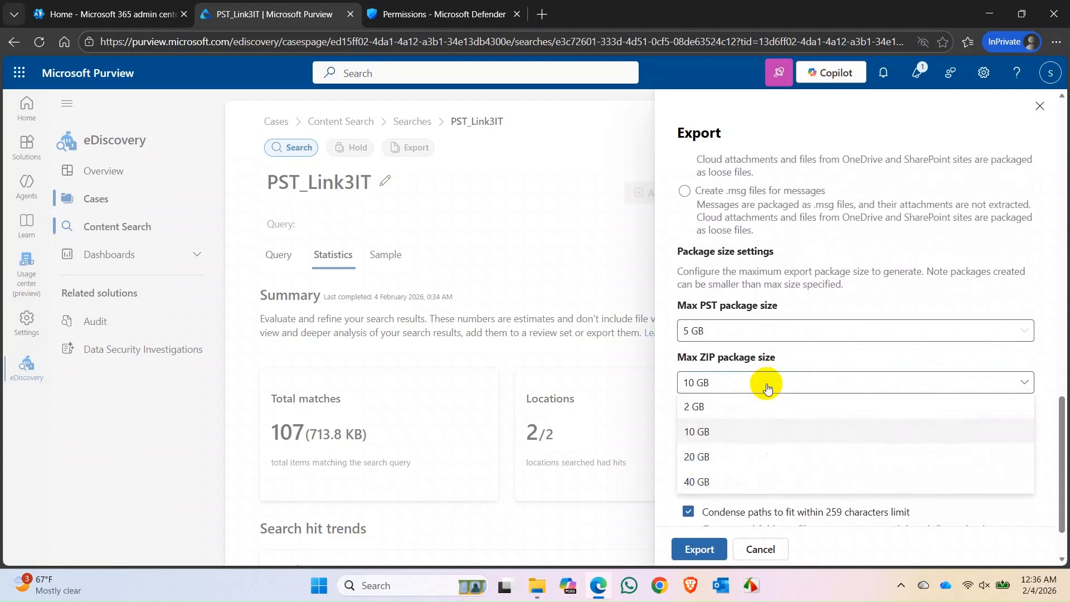
{"action": "left_click", "coordinate": [770, 338]}
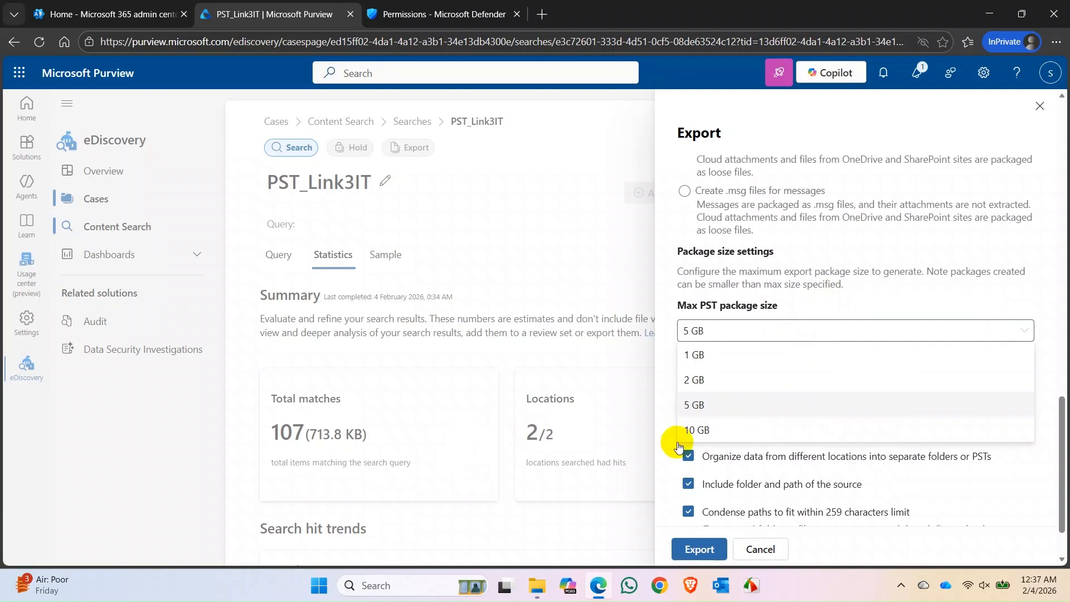
{"action": "left_click", "coordinate": [717, 432]}
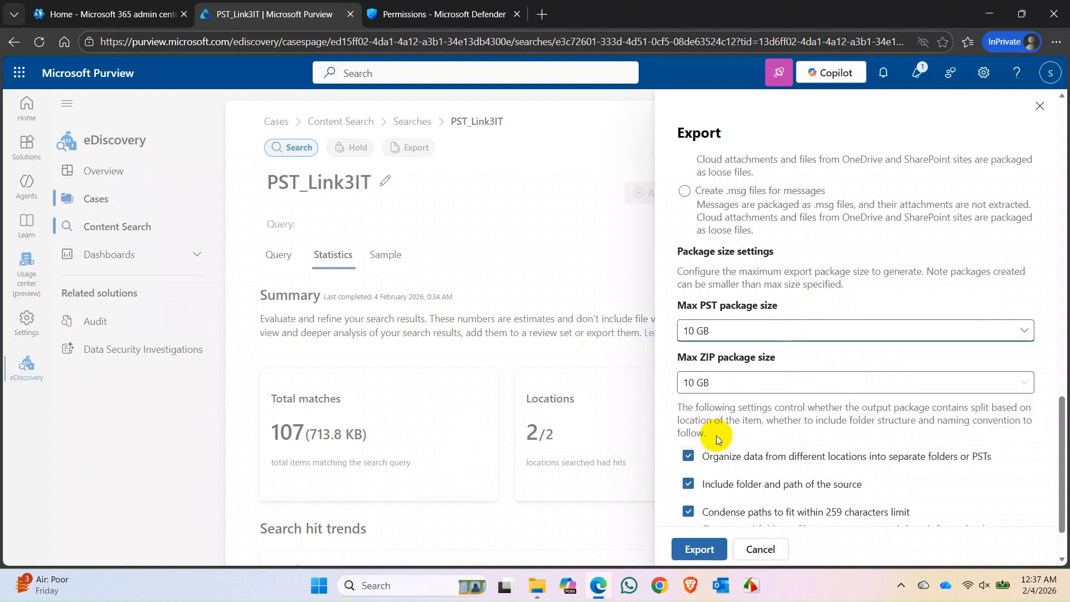
{"action": "left_click", "coordinate": [744, 383]}
{"action": "left_click", "coordinate": [709, 481]}
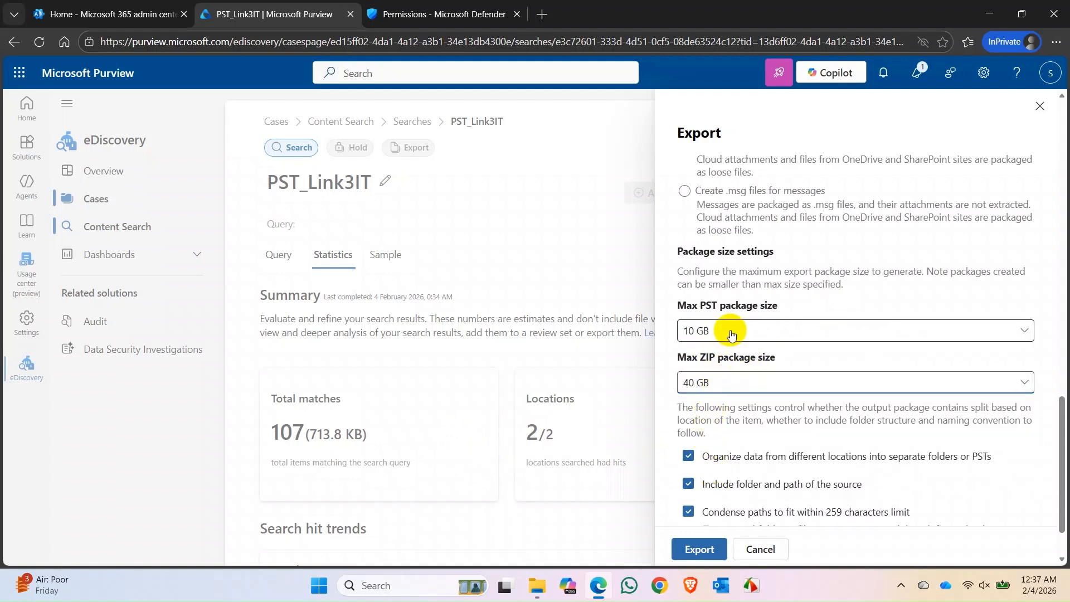
Set the maximum ZIP package size to 10 GB and reselect 10 GB for the maximum PST package size
{"action": "left_click", "coordinate": [720, 383]}
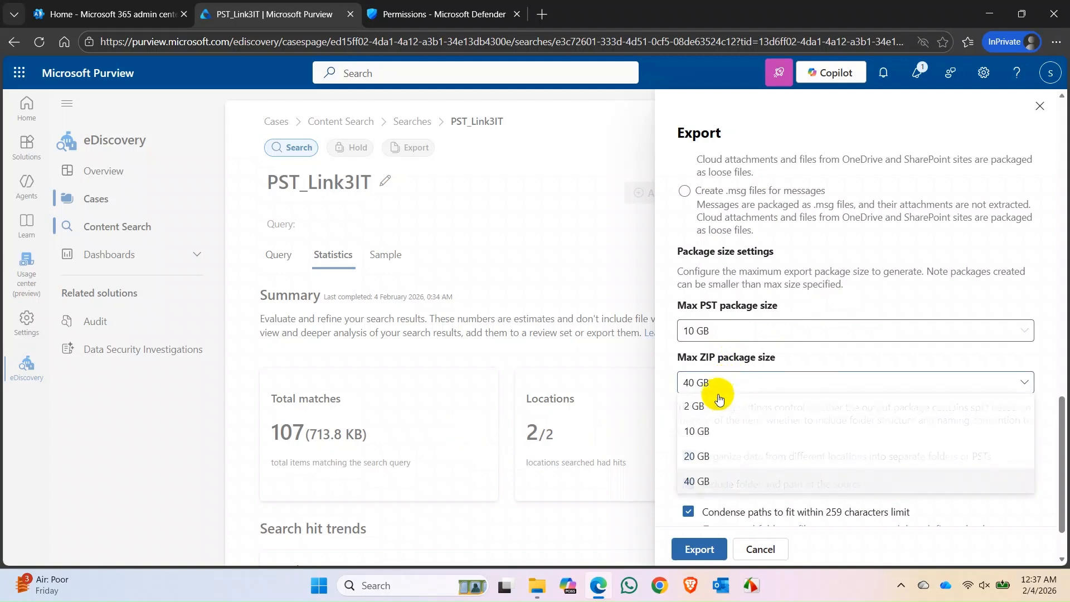
{"action": "left_click", "coordinate": [707, 443]}
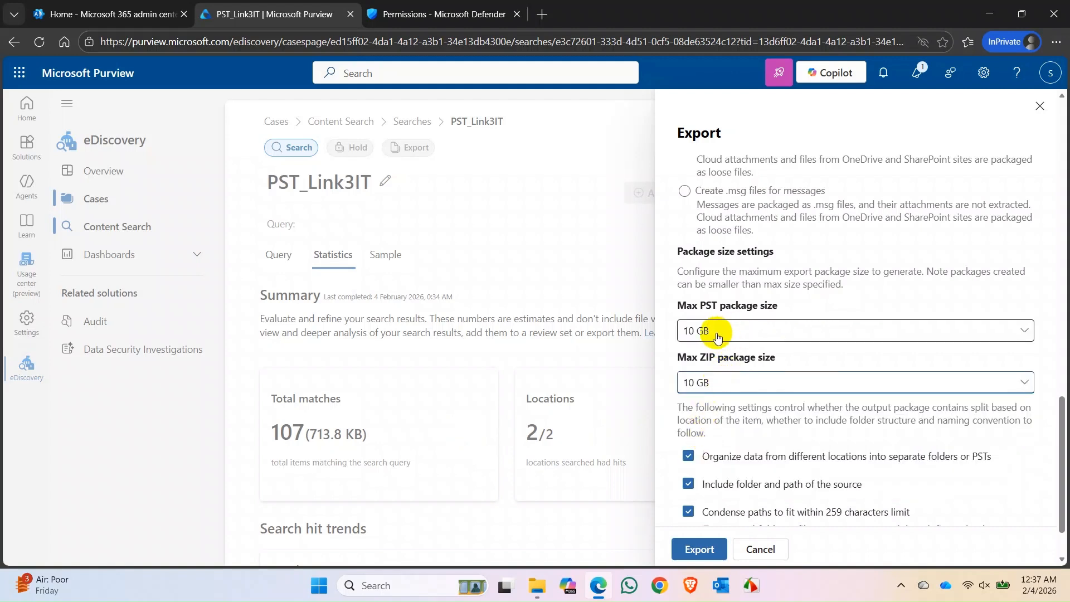
{"action": "scroll", "coordinate": [875, 357], "scroll_direction": "down", "scroll_amount": 1}
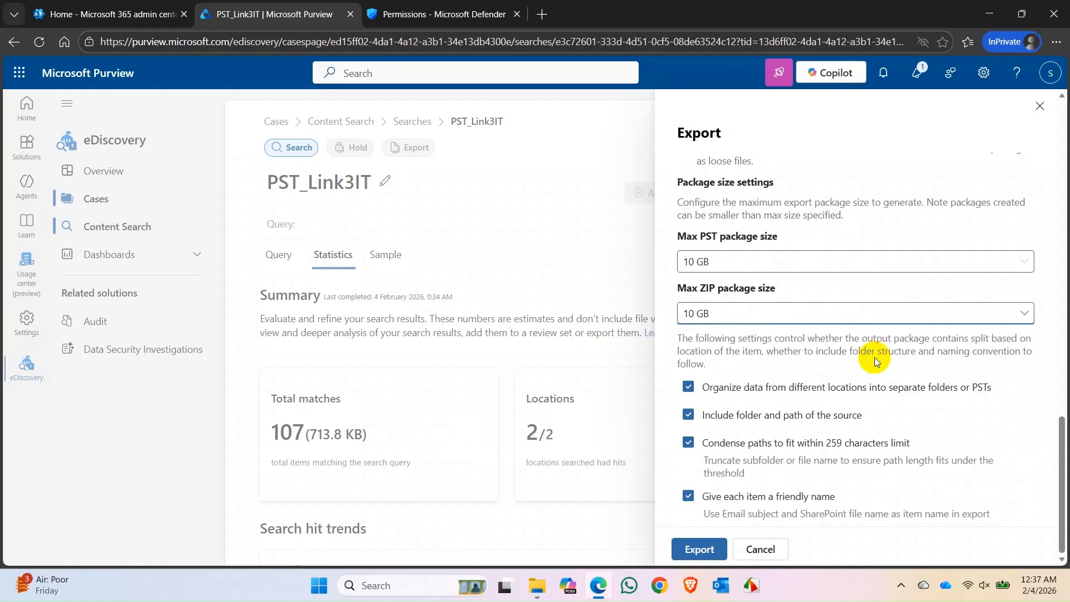
{"action": "scroll", "coordinate": [808, 334], "scroll_direction": "up", "scroll_amount": 1}
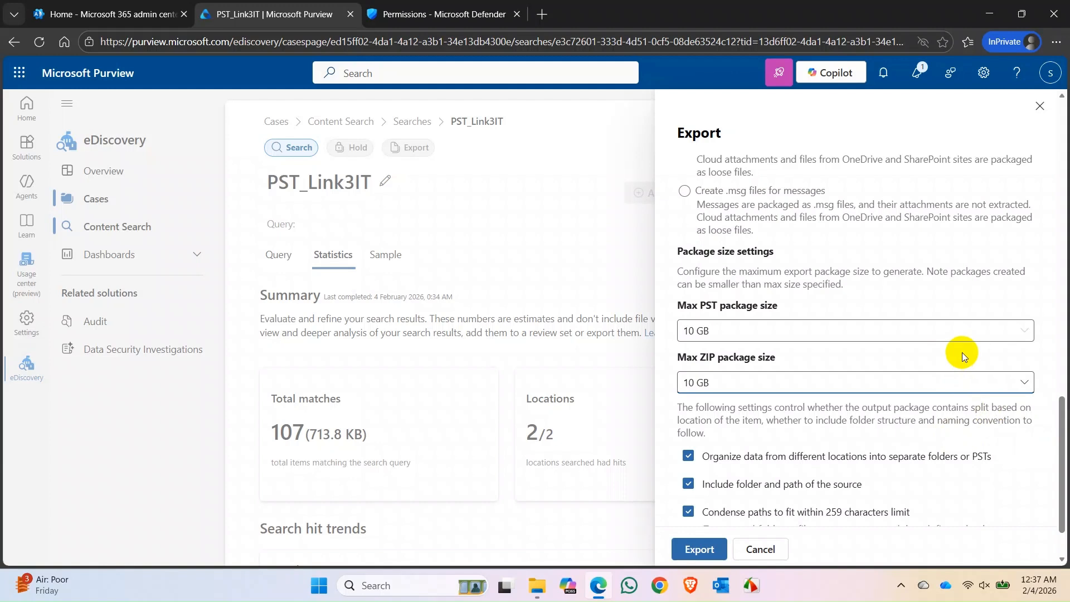
{"action": "left_click", "coordinate": [752, 331]}
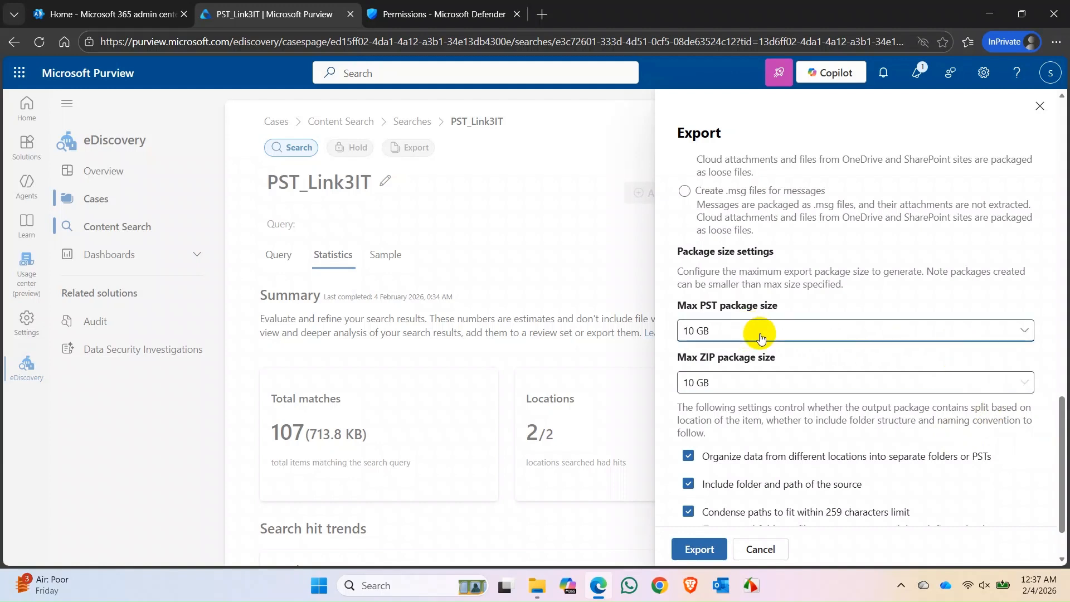
{"action": "left_click", "coordinate": [738, 428]}
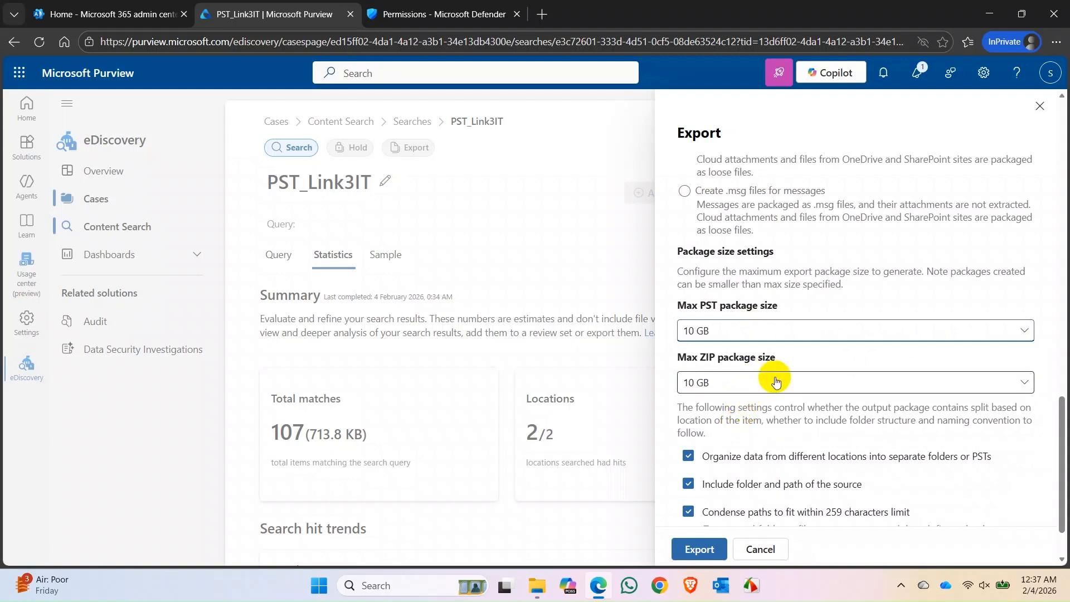
Set the maximum PST package size to 1 GB and the maximum ZIP package size to 2 GB
{"action": "left_click", "coordinate": [767, 337]}
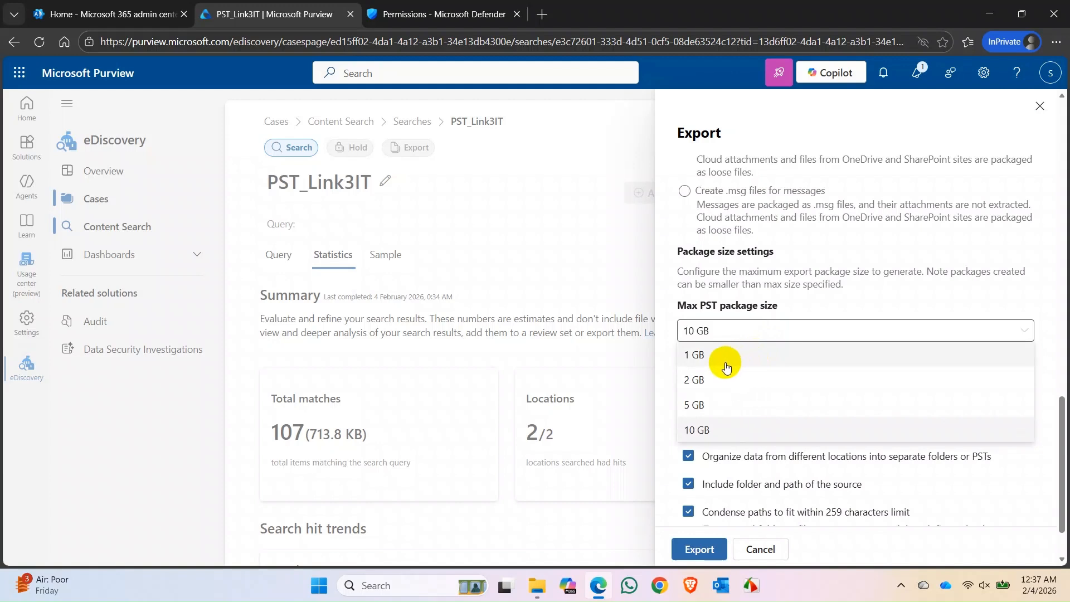
{"action": "left_click", "coordinate": [727, 366]}
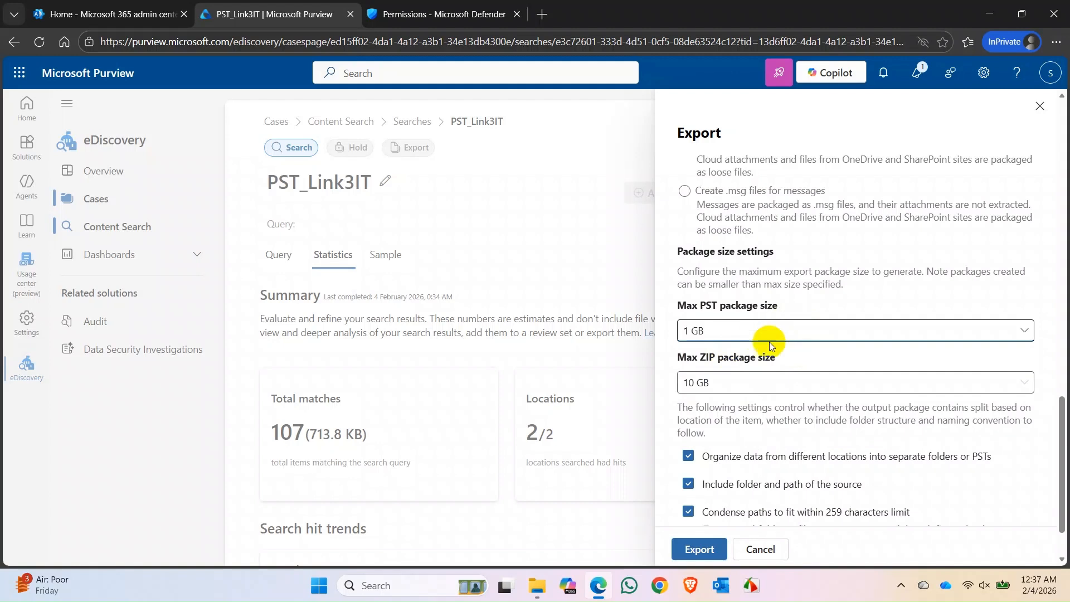
{"action": "left_click", "coordinate": [754, 382]}
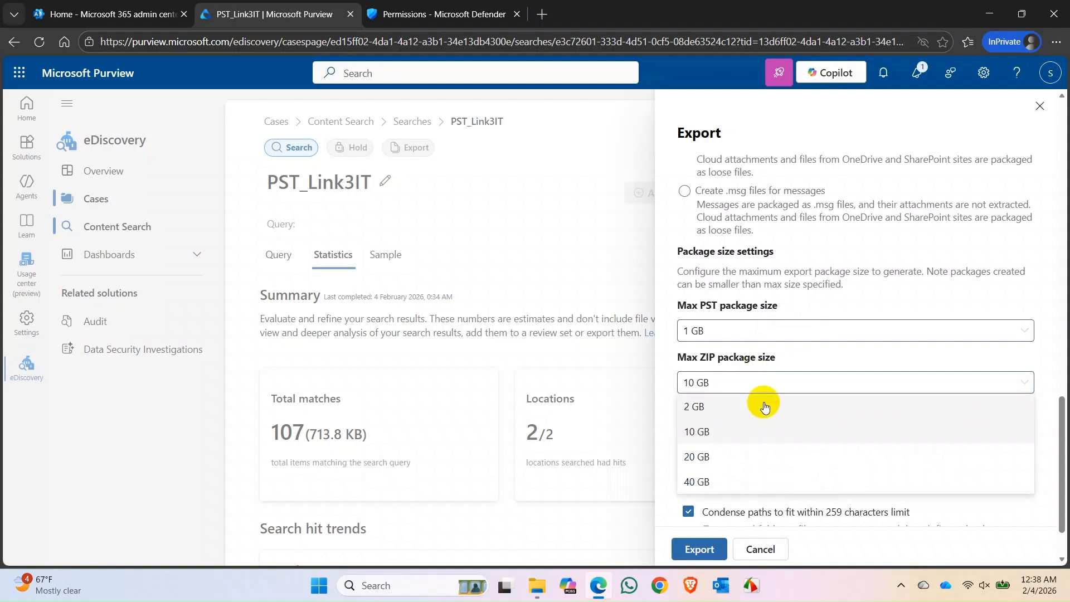
{"action": "left_click", "coordinate": [718, 407]}
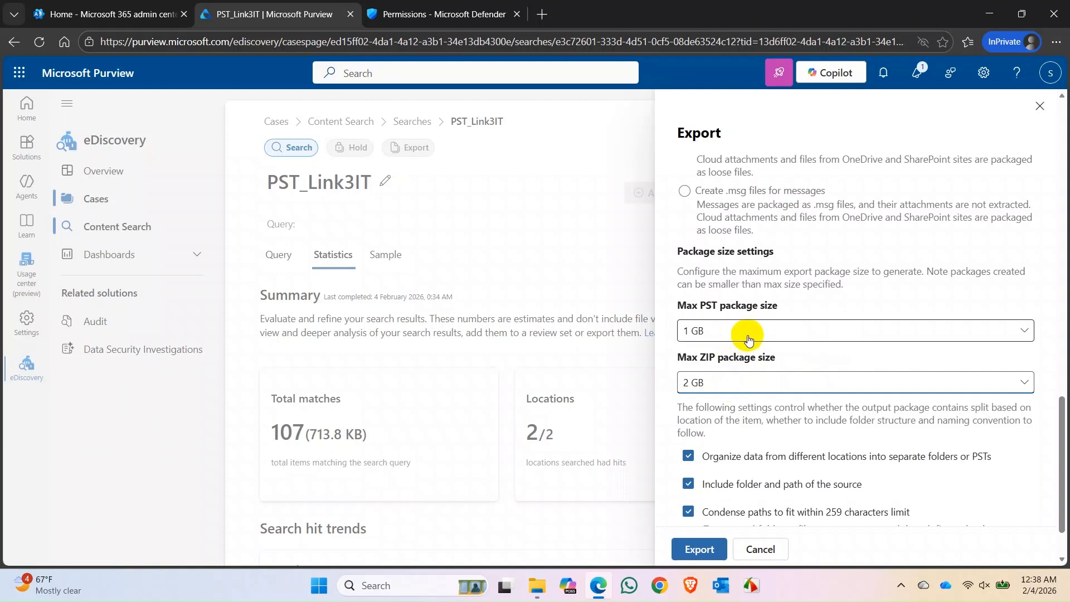
Change the maximum ZIP package size to 40 GB and the maximum PST package size to 10 GB
{"action": "left_click", "coordinate": [760, 384]}
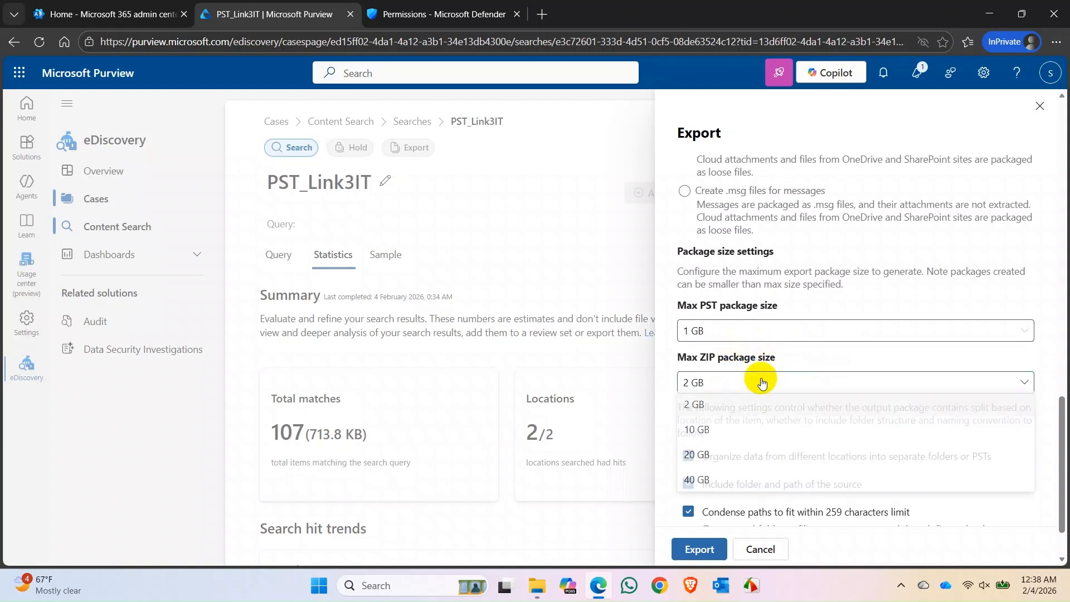
{"action": "left_click", "coordinate": [701, 483]}
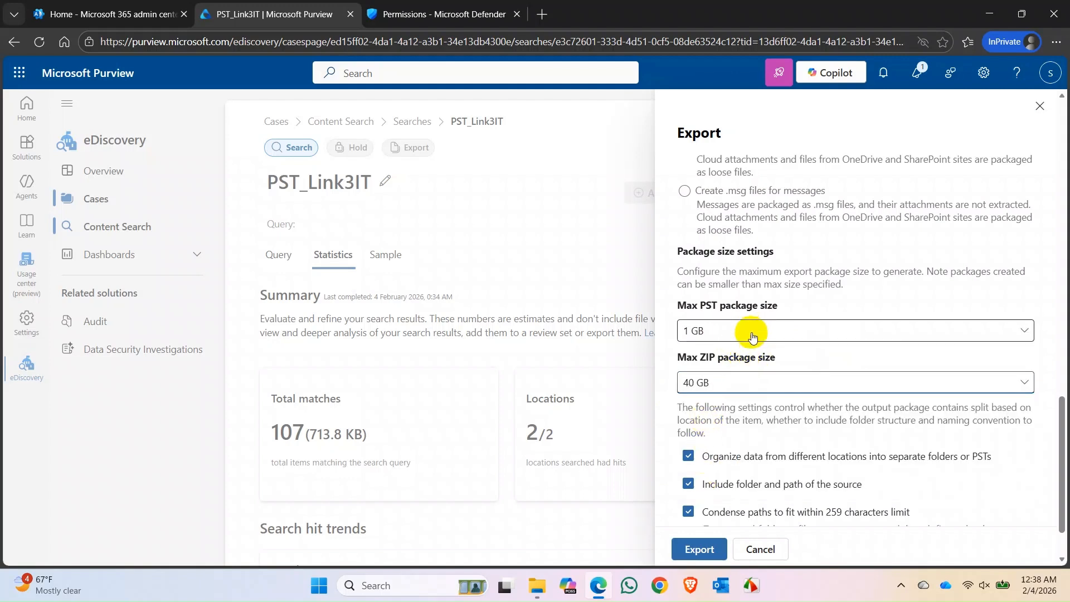
{"action": "left_click", "coordinate": [702, 331]}
{"action": "left_click", "coordinate": [704, 428]}
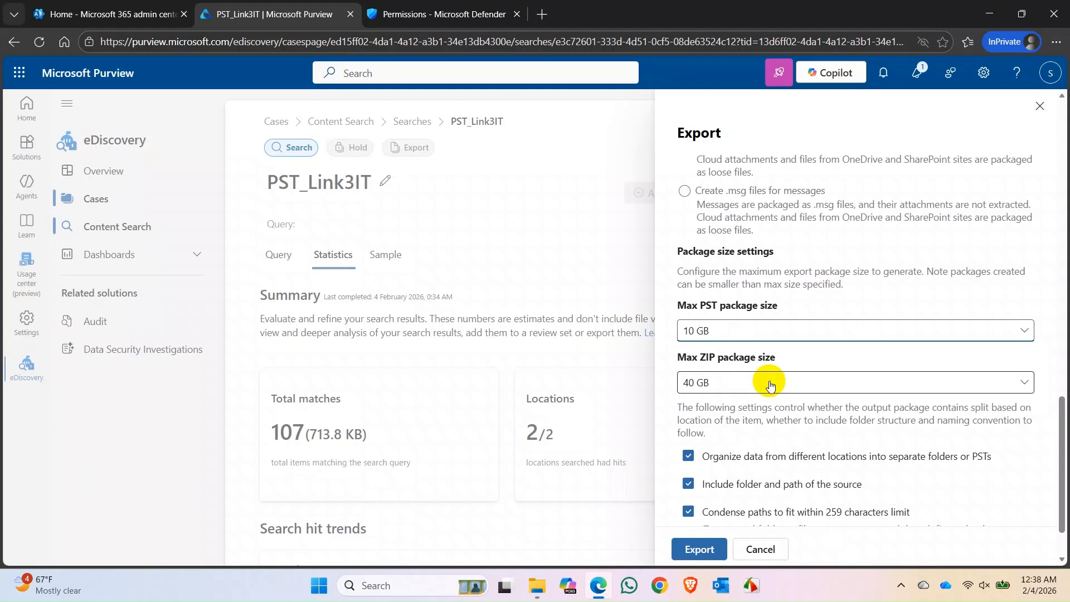
Set the maximum PST package size to 5 GB and the maximum ZIP package size to 10 GB
{"action": "left_click", "coordinate": [780, 333]}
{"action": "left_click", "coordinate": [728, 405]}
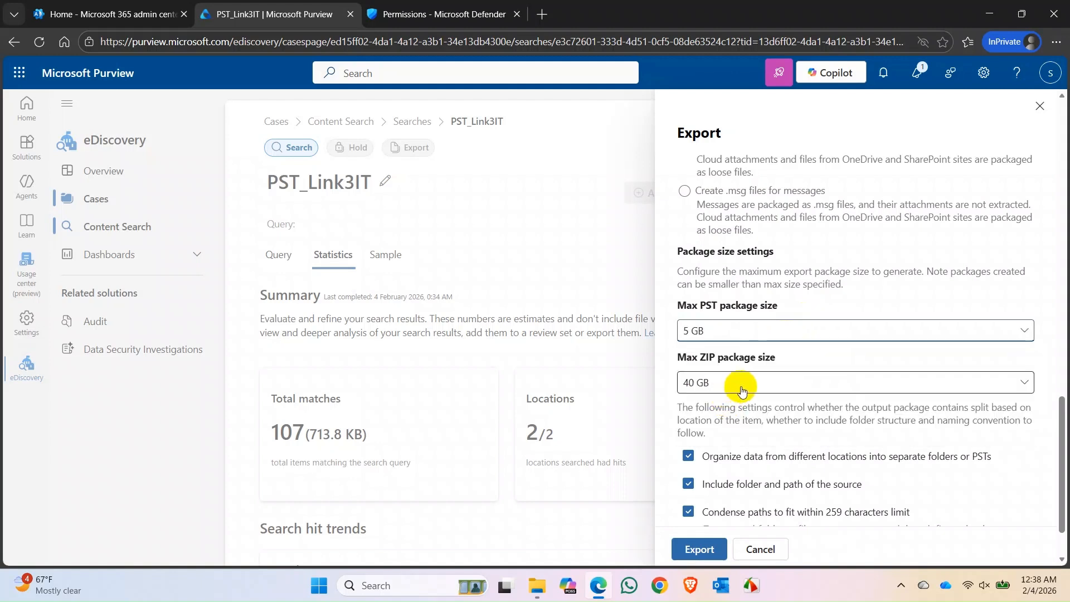
{"action": "left_click", "coordinate": [760, 389]}
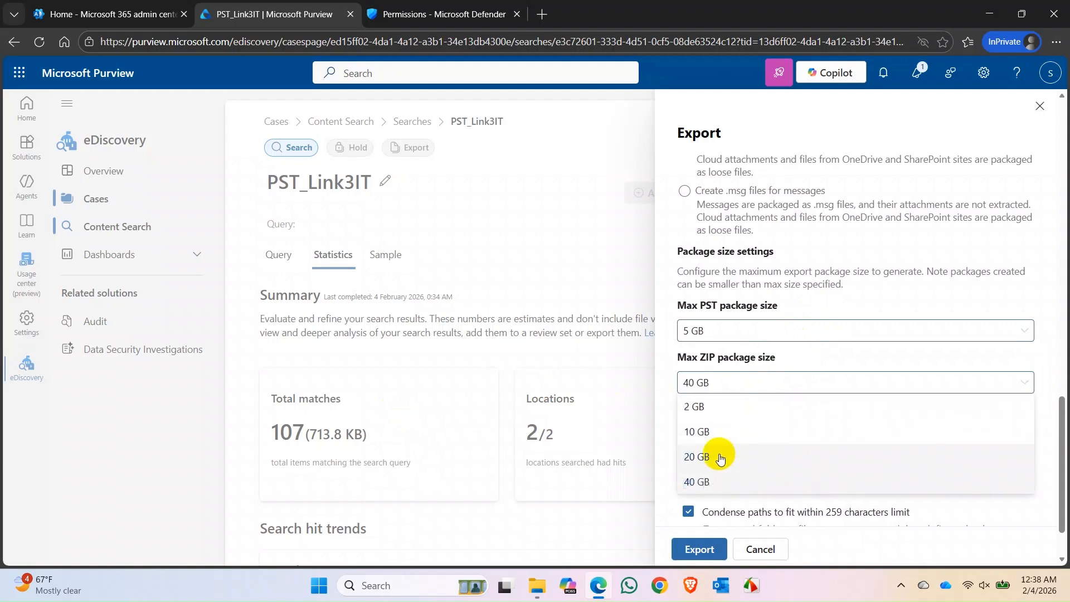
{"action": "left_click", "coordinate": [718, 438]}
Review the folder, path and friendly-name packaging options, leave them all enabled, and start the export
{"action": "scroll", "coordinate": [718, 439], "scroll_direction": "down", "scroll_amount": 2}
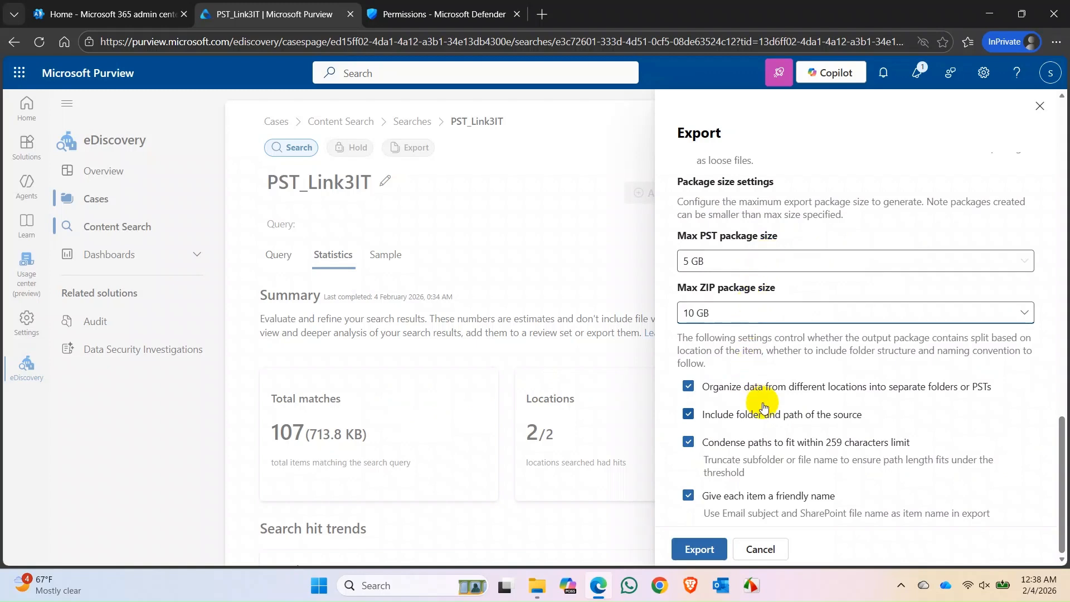
{"action": "scroll", "coordinate": [752, 446], "scroll_direction": "up", "scroll_amount": 1}
{"action": "scroll", "coordinate": [751, 444], "scroll_direction": "down", "scroll_amount": 1}
{"action": "left_click", "coordinate": [698, 544]}
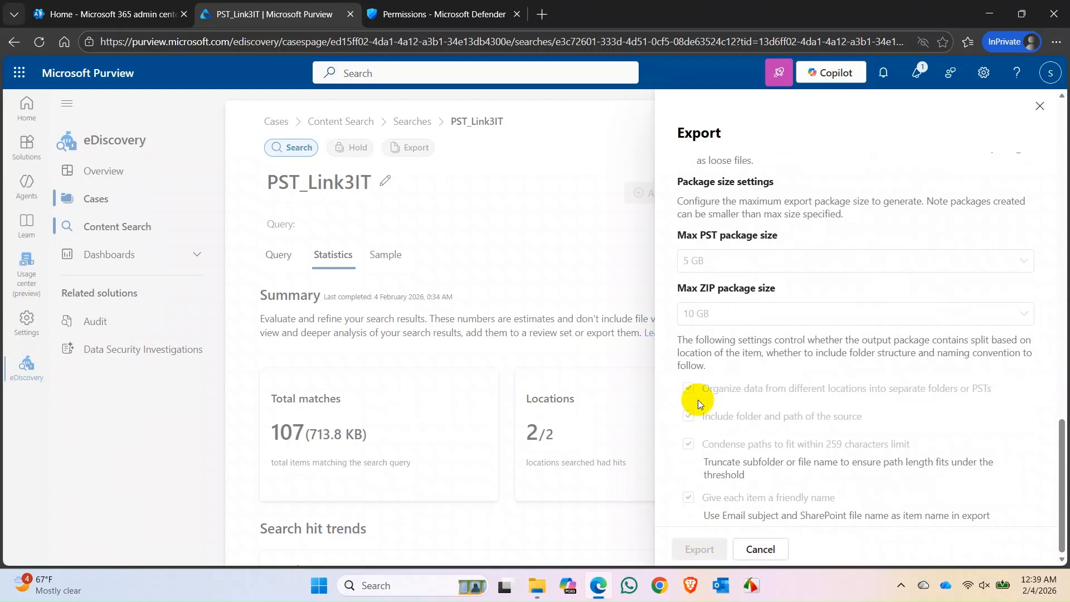
Check the notifications for the status of the submitted export, and close them
{"action": "scroll", "coordinate": [870, 356], "scroll_direction": "up", "scroll_amount": 10}
{"action": "scroll", "coordinate": [871, 357], "scroll_direction": "up", "scroll_amount": 6}
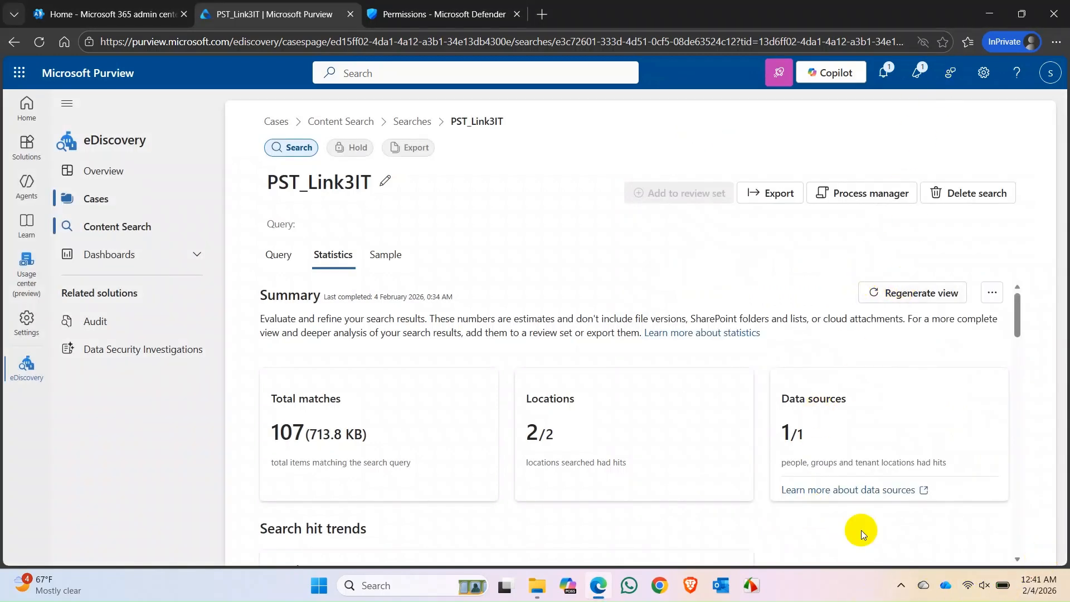
{"action": "left_click", "coordinate": [888, 78]}
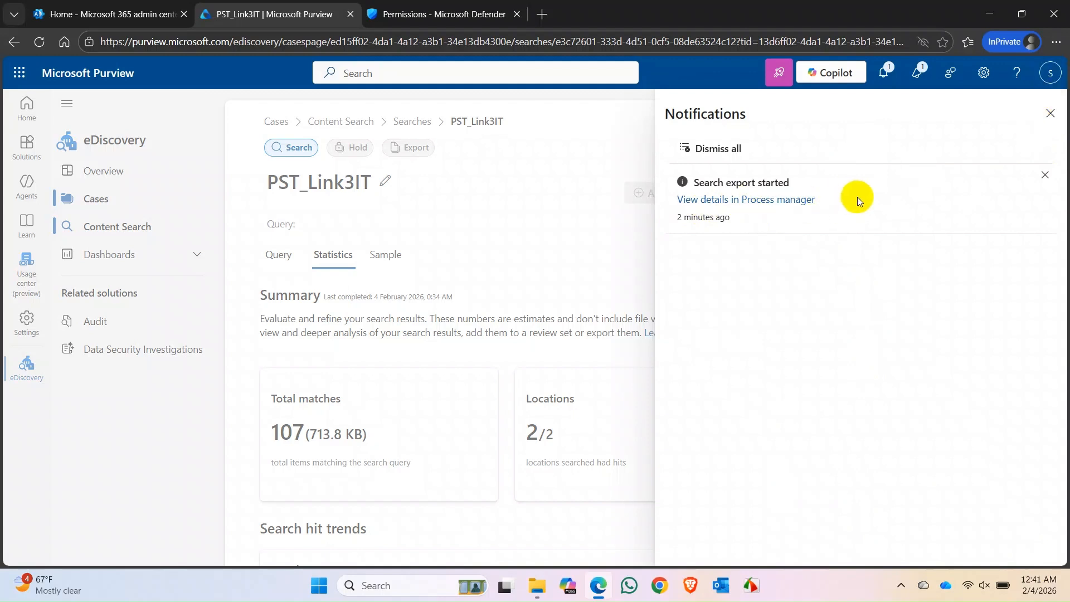
{"action": "left_click", "coordinate": [1050, 113]}
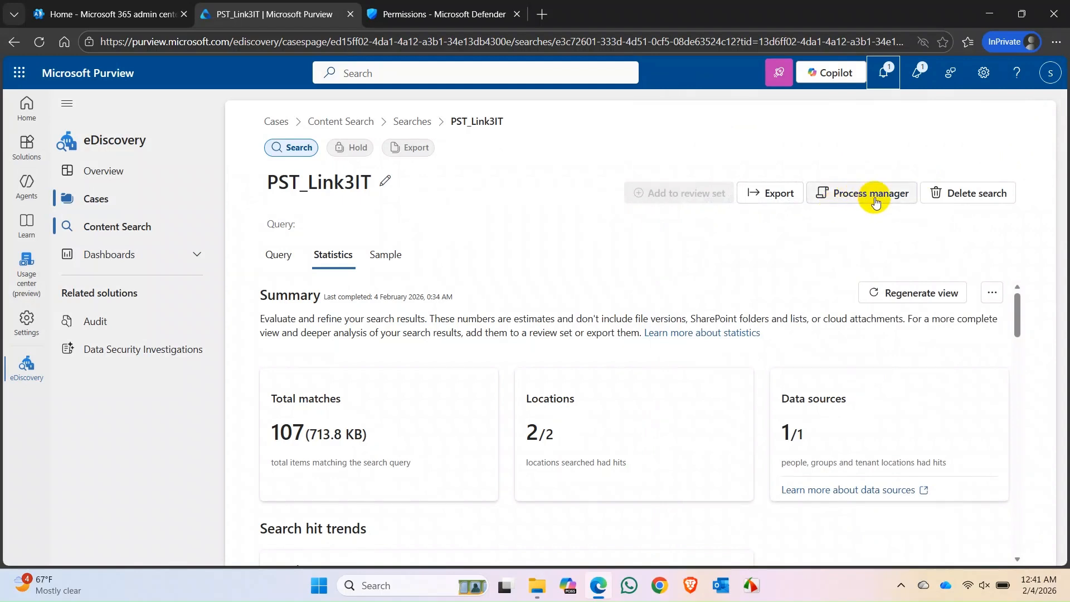
Open the process manager for the PST_Link3IT search and review the status and details of the export process
{"action": "left_click", "coordinate": [875, 202]}
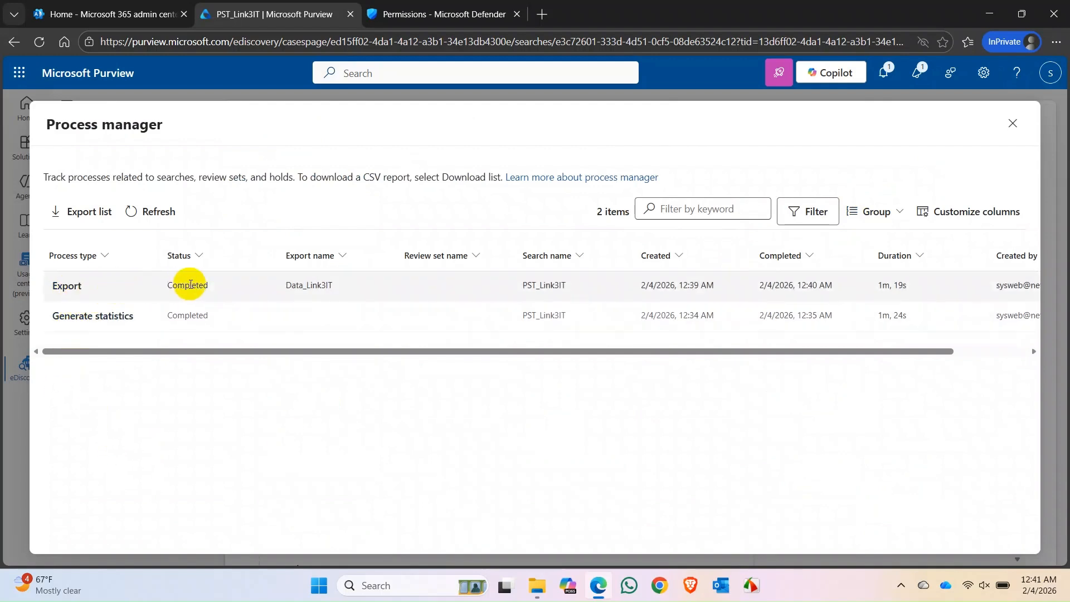
{"action": "left_click_drag", "start_coordinate": [287, 352], "coordinate": [379, 357]}
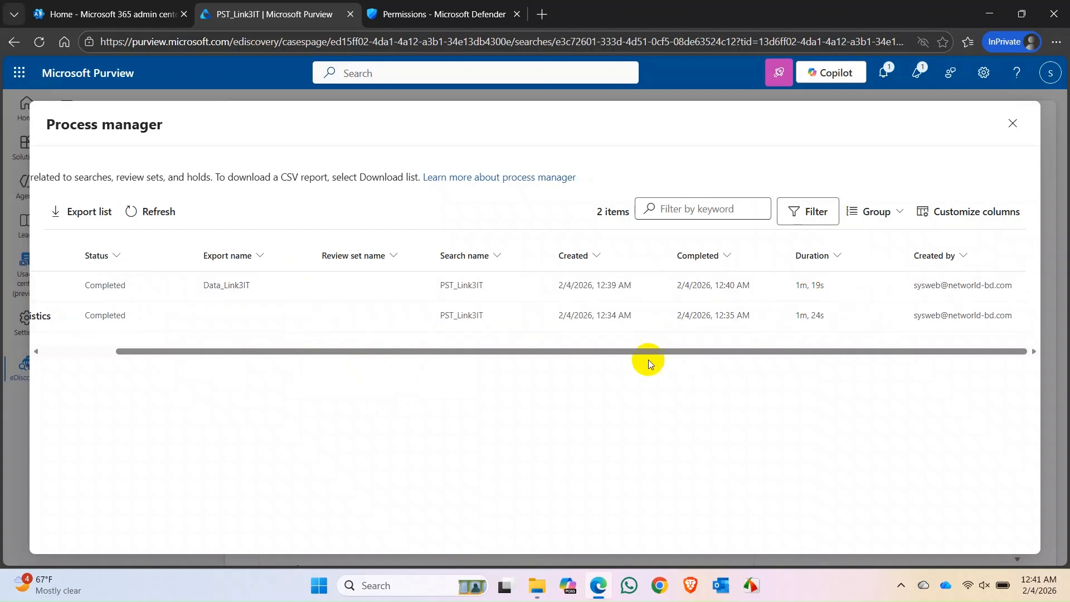
{"action": "left_click_drag", "start_coordinate": [637, 353], "coordinate": [461, 362]}
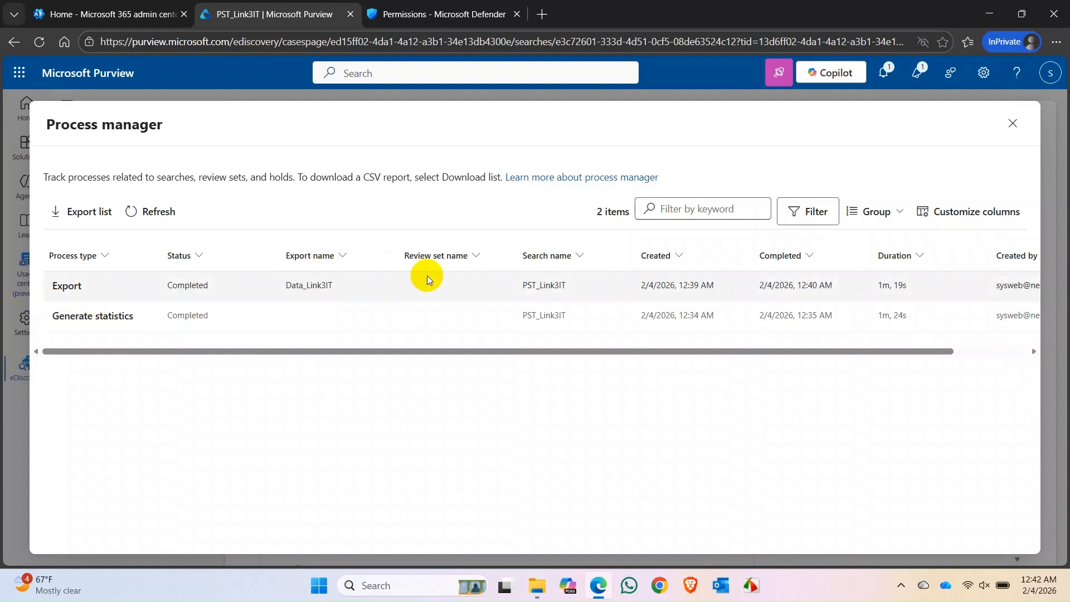
Open the completed Data_Link3IT export, exclude the Reports package, and download the Items.1.001 and PSTs.001 packages
{"action": "left_click", "coordinate": [68, 287]}
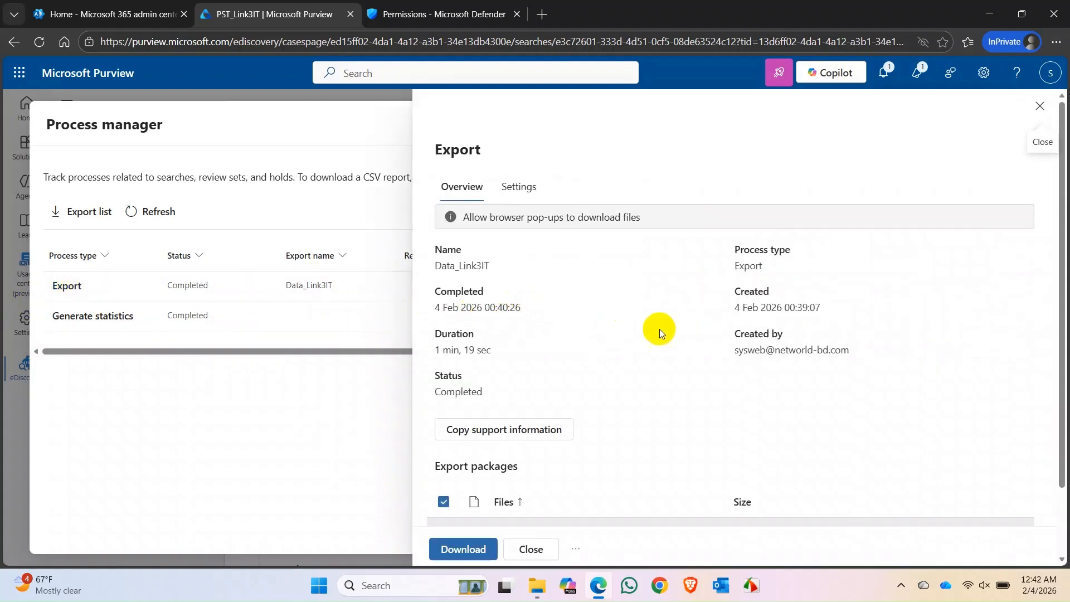
{"action": "scroll", "coordinate": [666, 330], "scroll_direction": "down", "scroll_amount": 2}
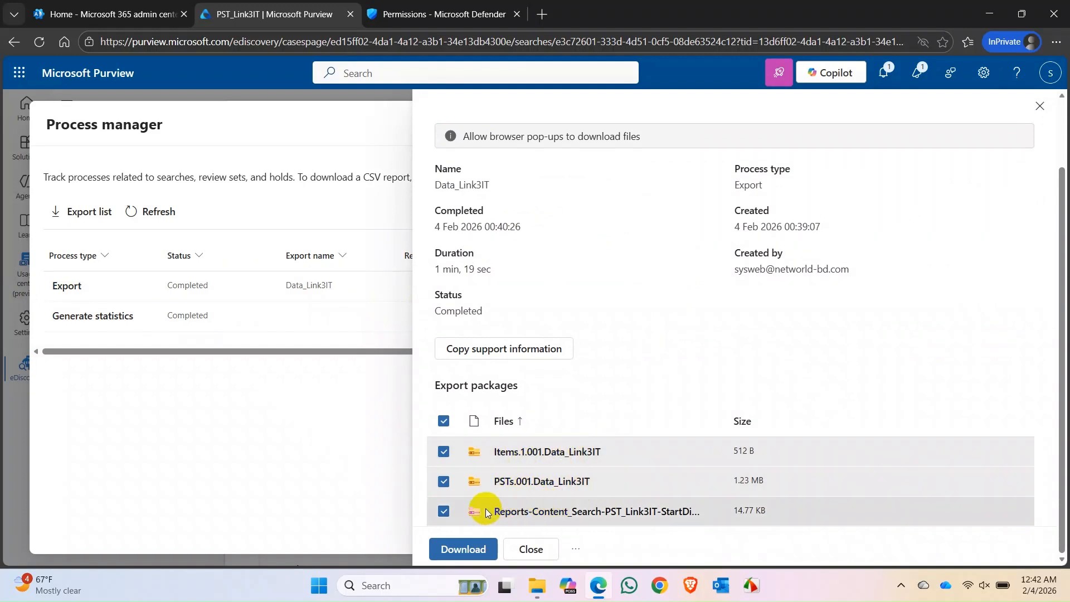
{"action": "left_click", "coordinate": [443, 511]}
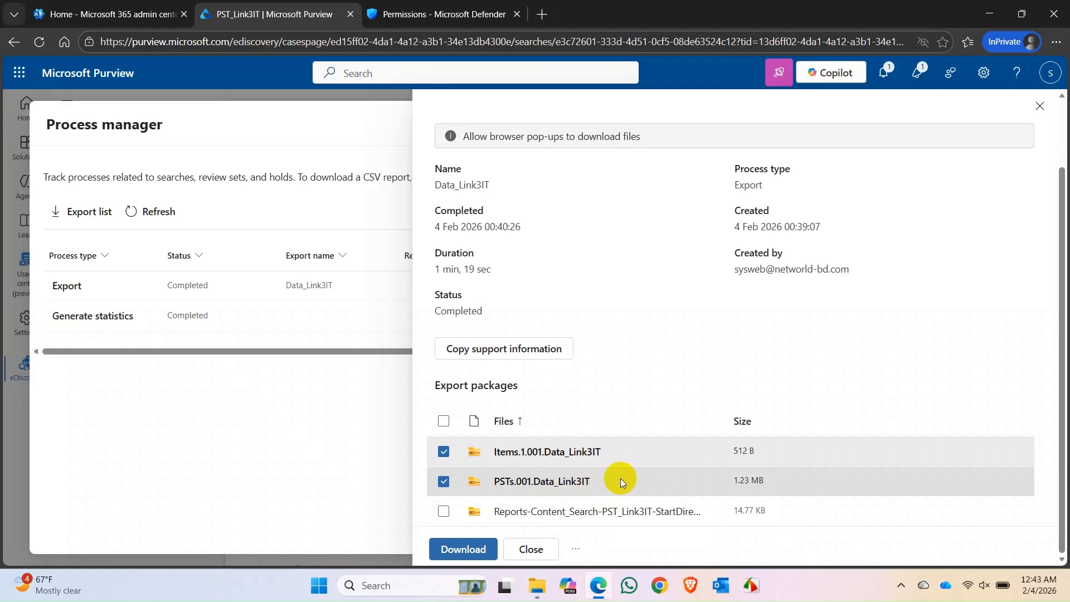
{"action": "scroll", "coordinate": [649, 436], "scroll_direction": "up", "scroll_amount": 2}
{"action": "scroll", "coordinate": [649, 436], "scroll_direction": "down", "scroll_amount": 2}
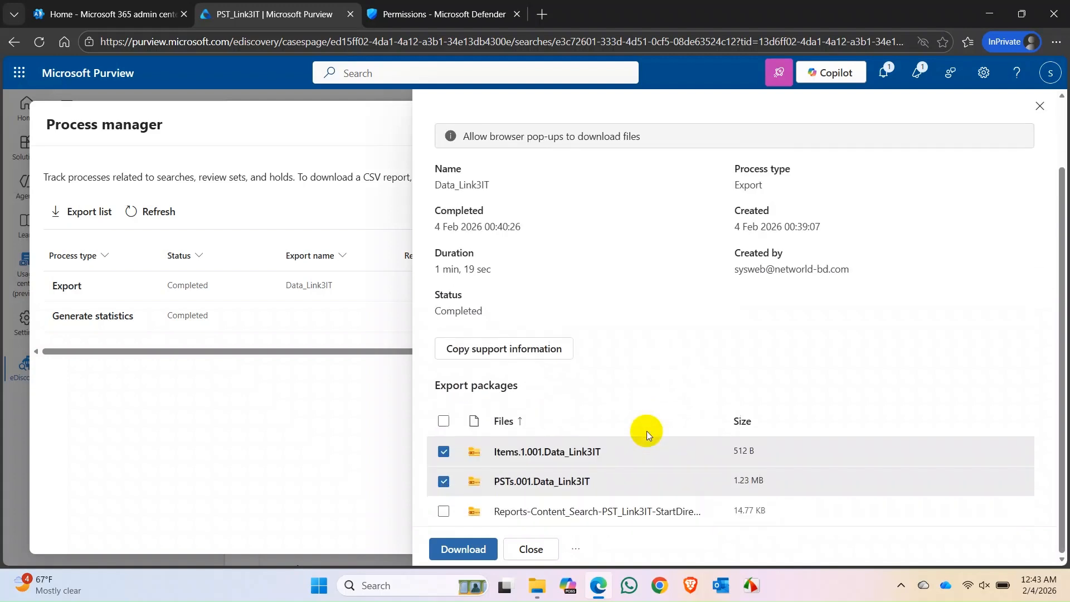
{"action": "left_click", "coordinate": [470, 549]}
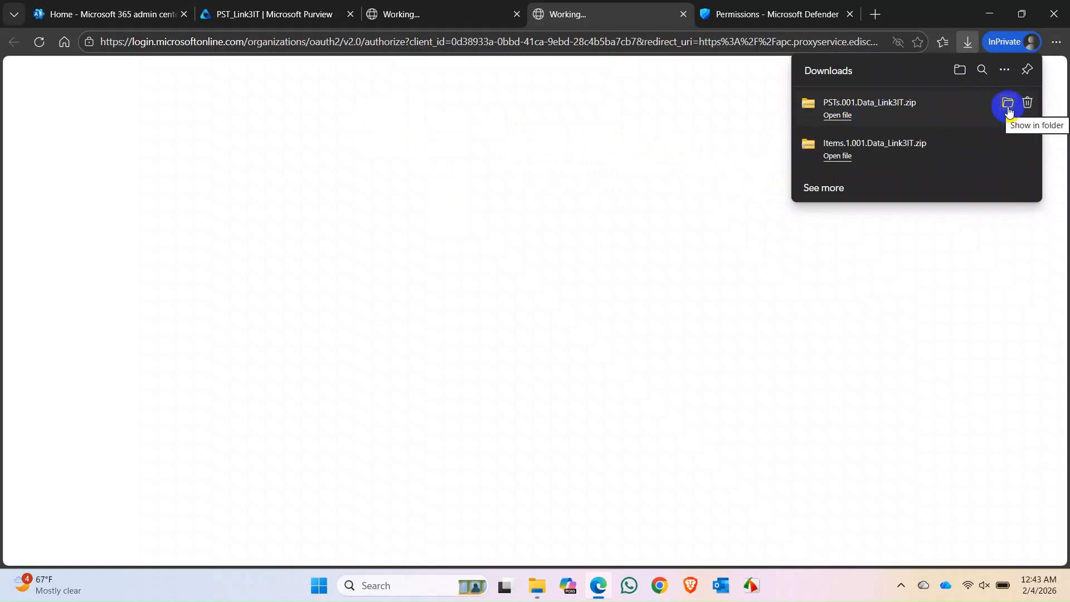
Locate the downloaded packages in the Downloads folder and extract PSTs.001.Data_Link3IT with 7-Zip into a folder of the same name
{"action": "left_click", "coordinate": [1008, 104]}
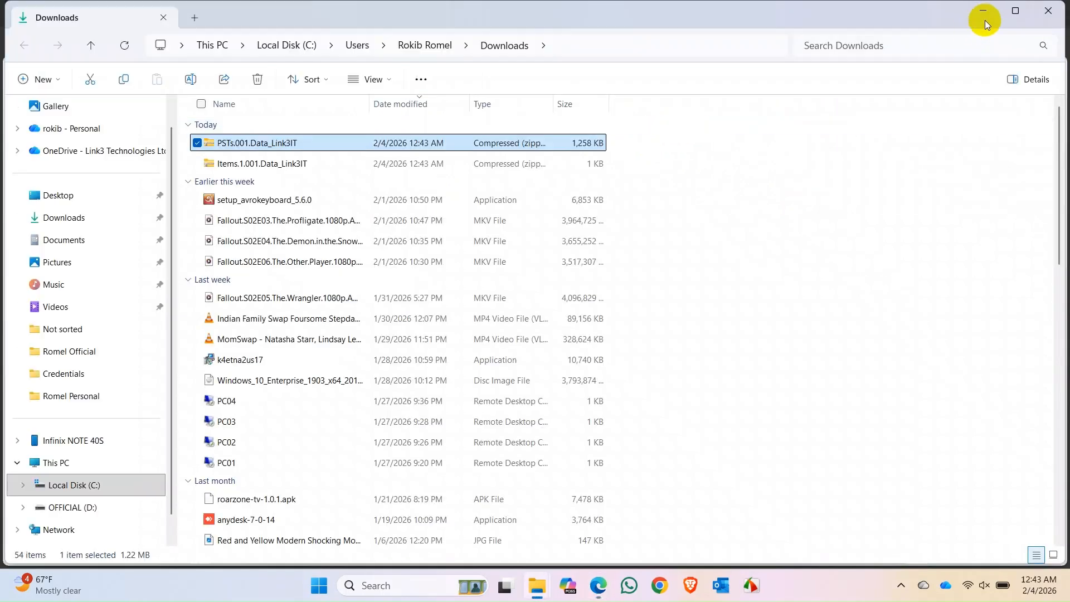
{"action": "left_click", "coordinate": [981, 12]}
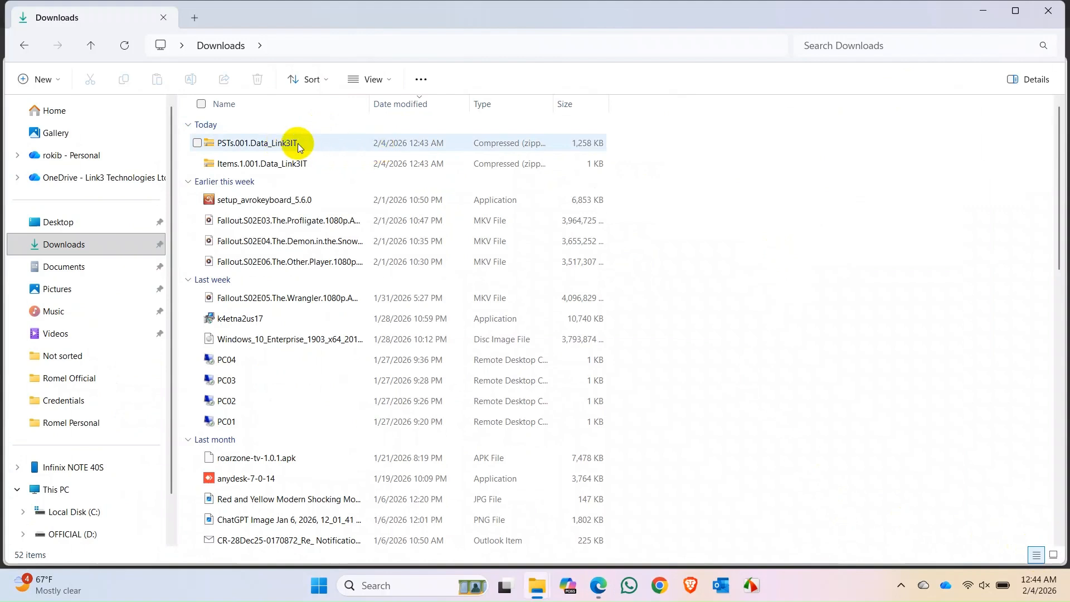
{"action": "left_click", "coordinate": [299, 162]}
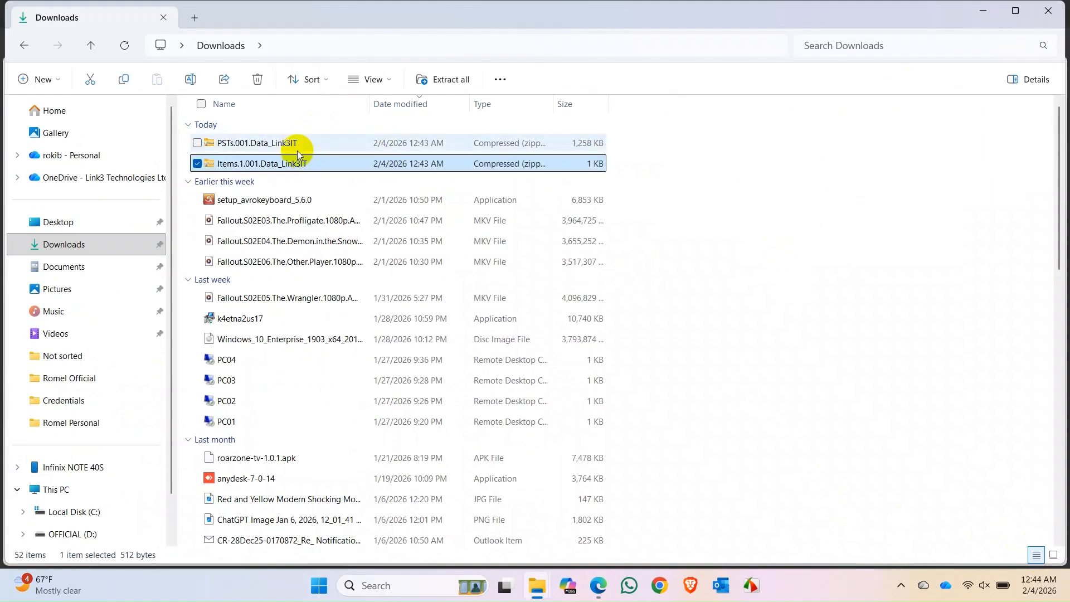
{"action": "left_click", "coordinate": [297, 149]}
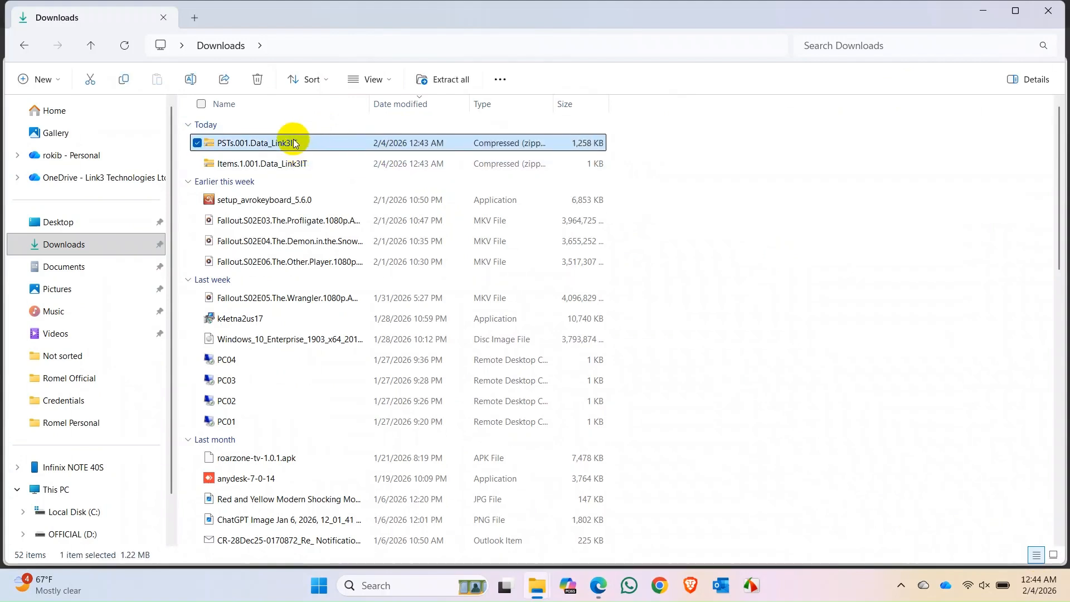
{"action": "right_click", "coordinate": [294, 144]}
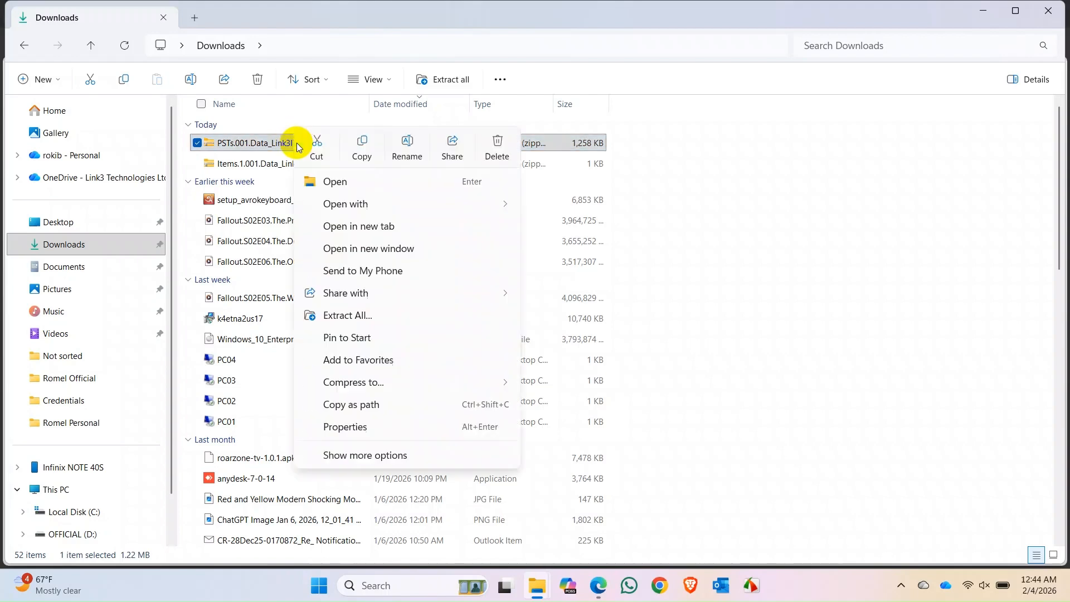
{"action": "left_click", "coordinate": [384, 451]}
{"action": "mouse_move", "coordinate": [365, 256]}
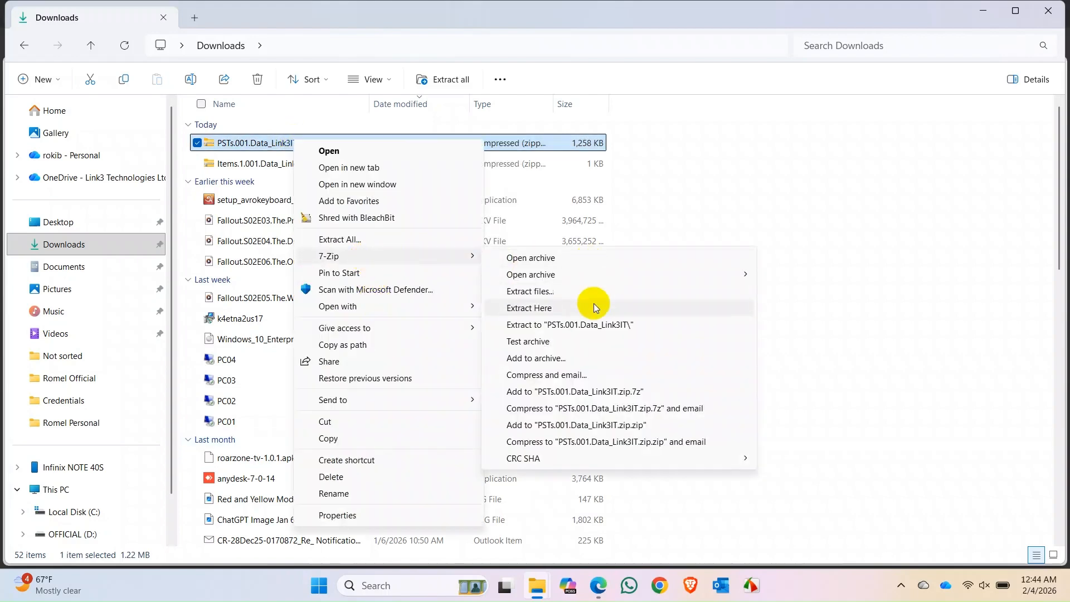
{"action": "left_click", "coordinate": [584, 325]}
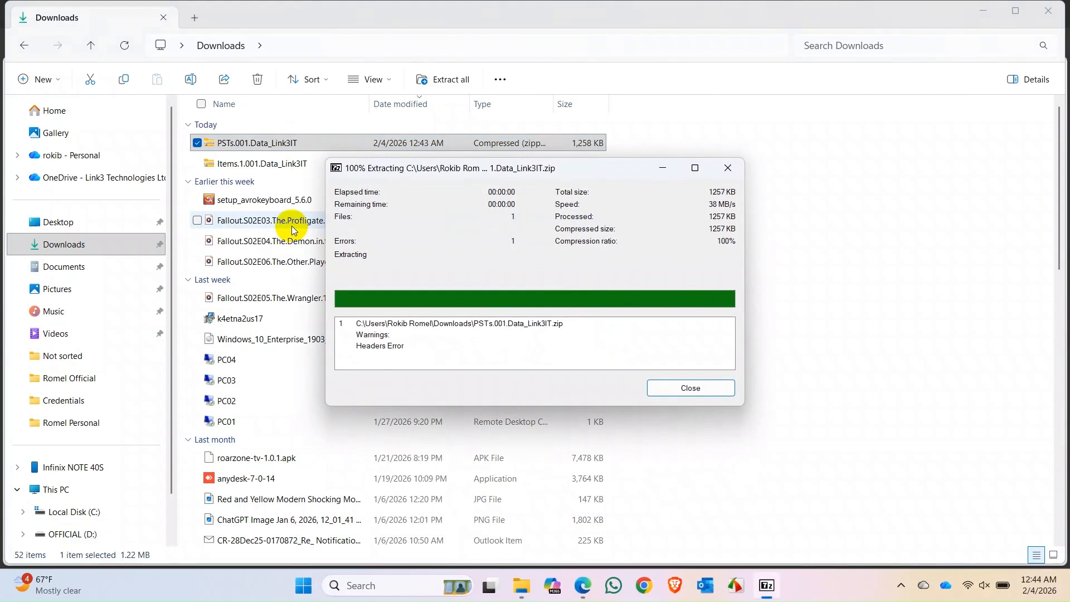
{"action": "left_click", "coordinate": [681, 388]}
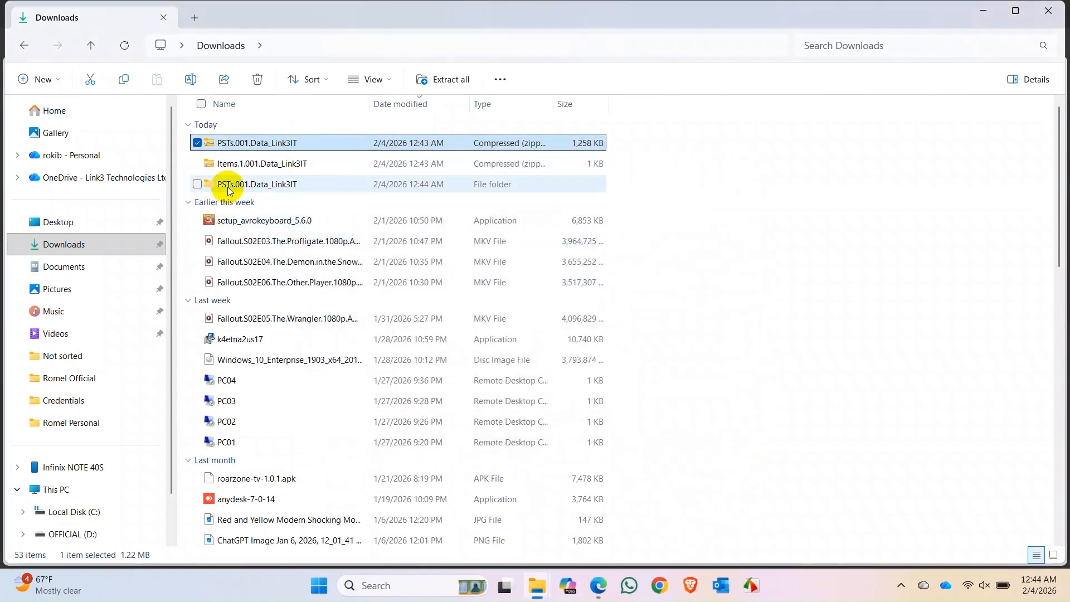
Browse the extracted PSTs.001.Data_Link3IT folder to its Exchange subfolder and select the Outlook data file there
{"action": "double_click", "coordinate": [284, 187]}
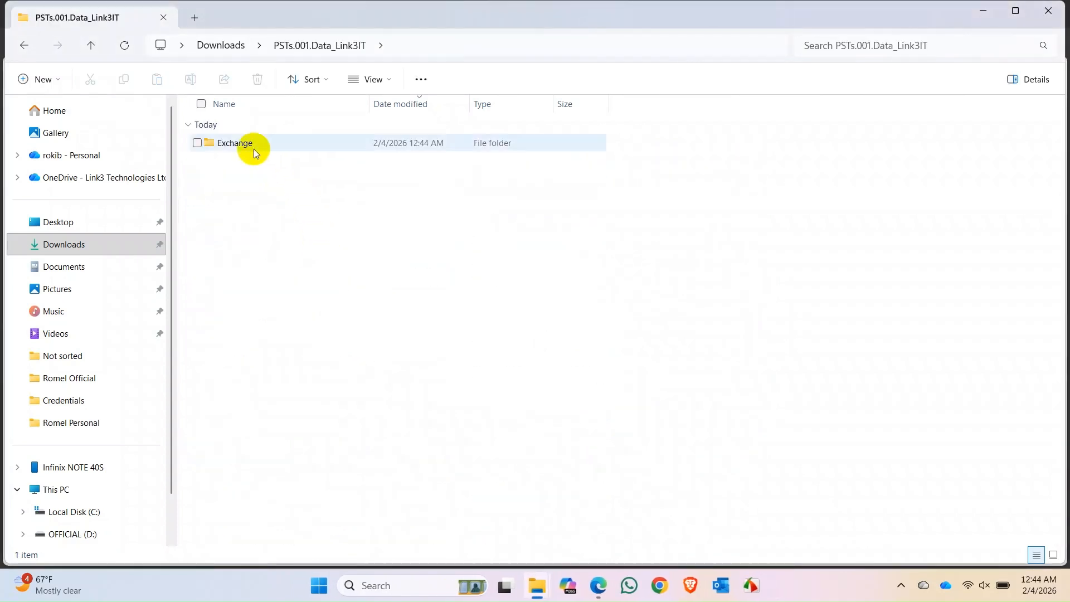
{"action": "left_click", "coordinate": [246, 151]}
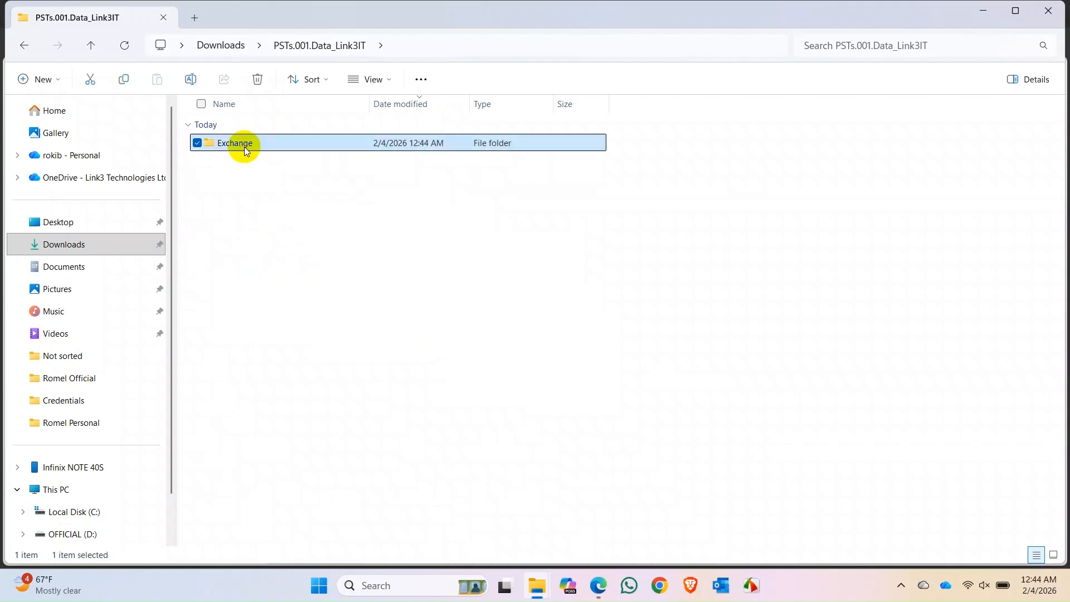
{"action": "double_click", "coordinate": [246, 149]}
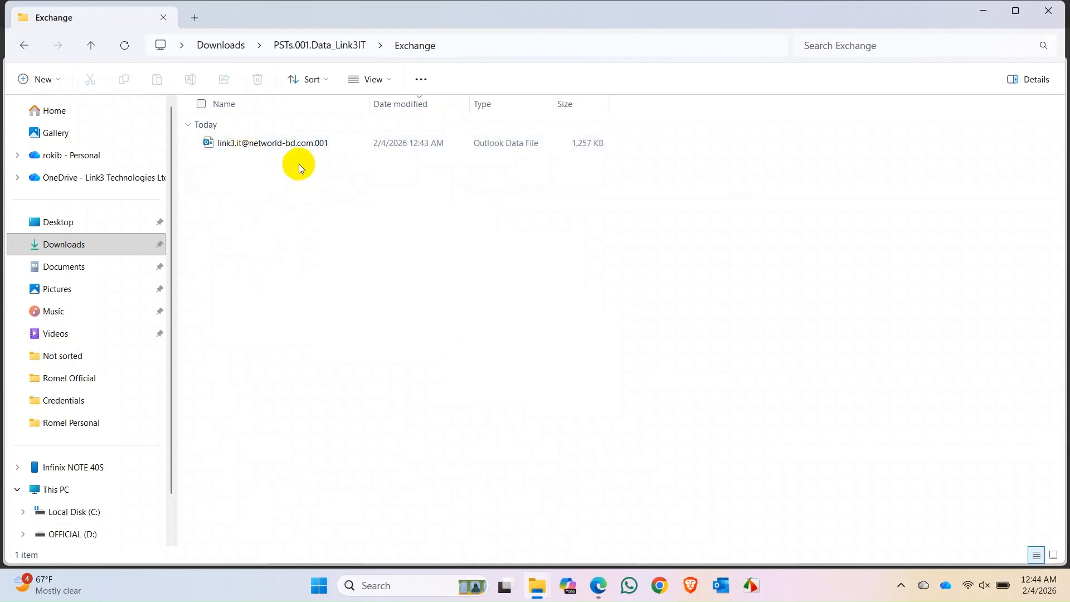
{"action": "left_click", "coordinate": [299, 143]}
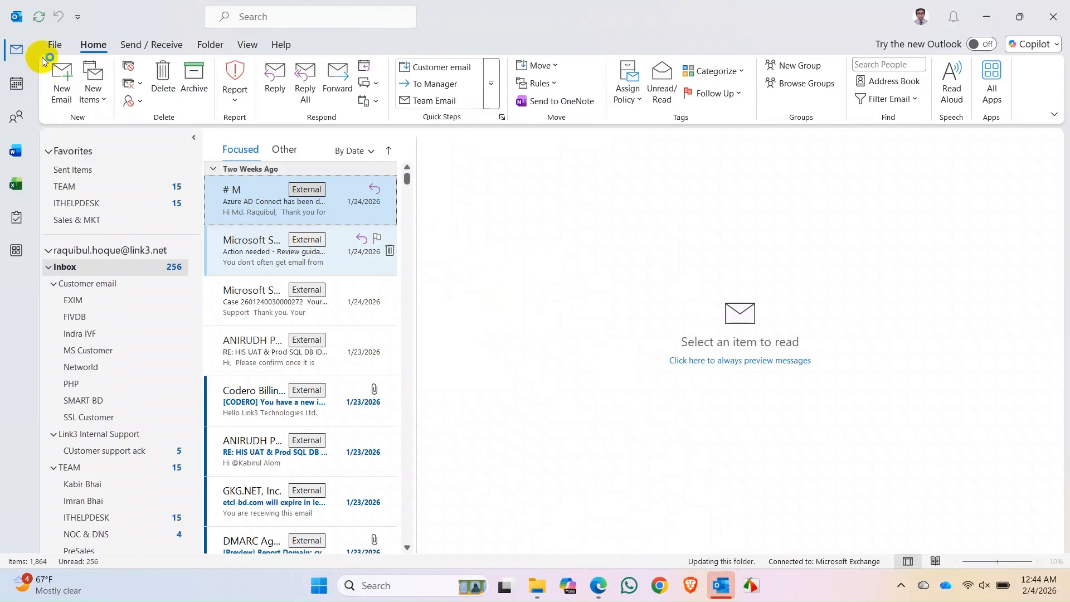
Switch to Outlook and open the list of data files in the account settings
{"action": "left_click", "coordinate": [54, 45]}
{"action": "left_click", "coordinate": [177, 159]}
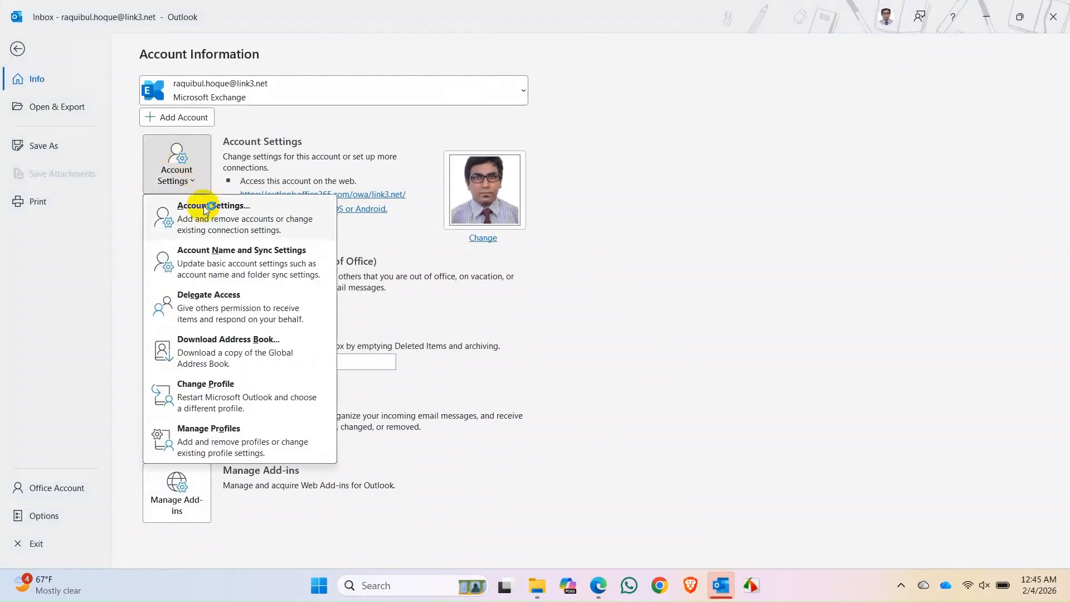
{"action": "left_click", "coordinate": [206, 209]}
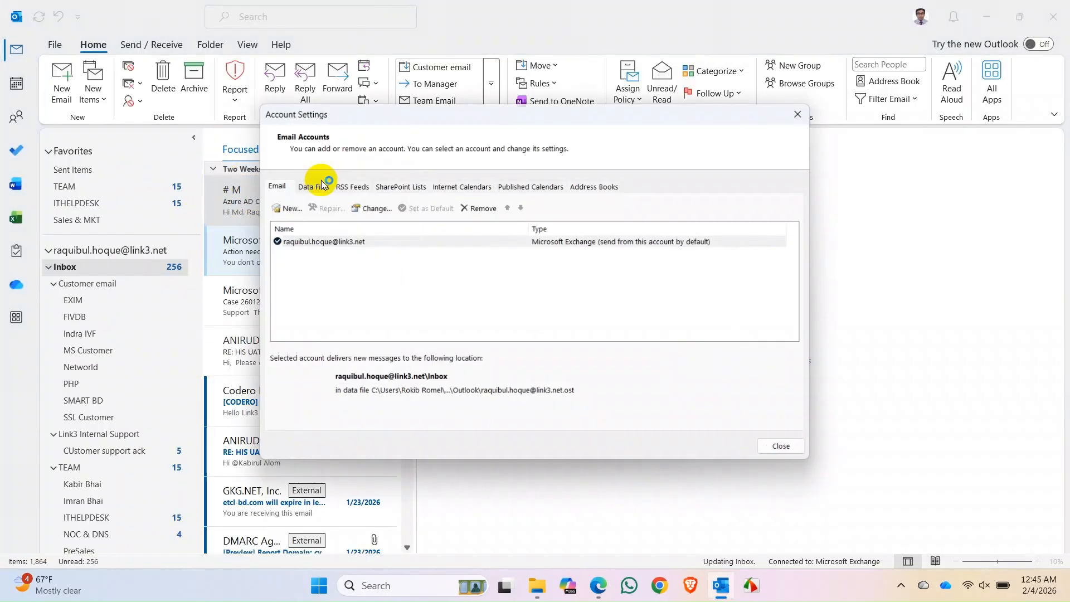
{"action": "left_click", "coordinate": [323, 186]}
Add the exported PST from Downloads > PSTs.001.Data_Link3IT > Exchange as an Outlook data file, and close the account settings
{"action": "left_click", "coordinate": [284, 215]}
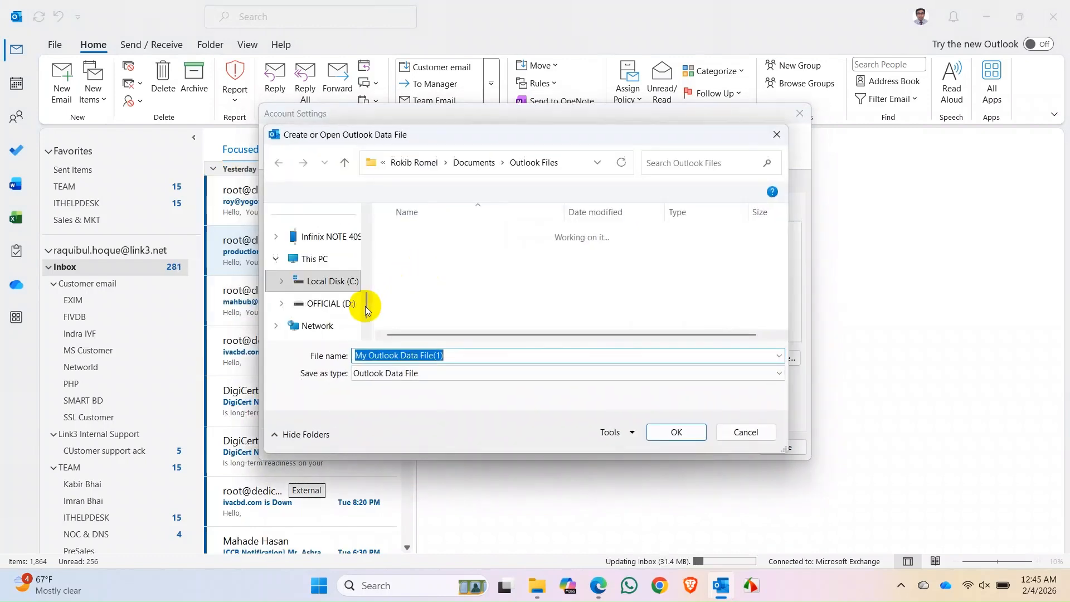
{"action": "scroll", "coordinate": [315, 287], "scroll_direction": "up", "scroll_amount": 5}
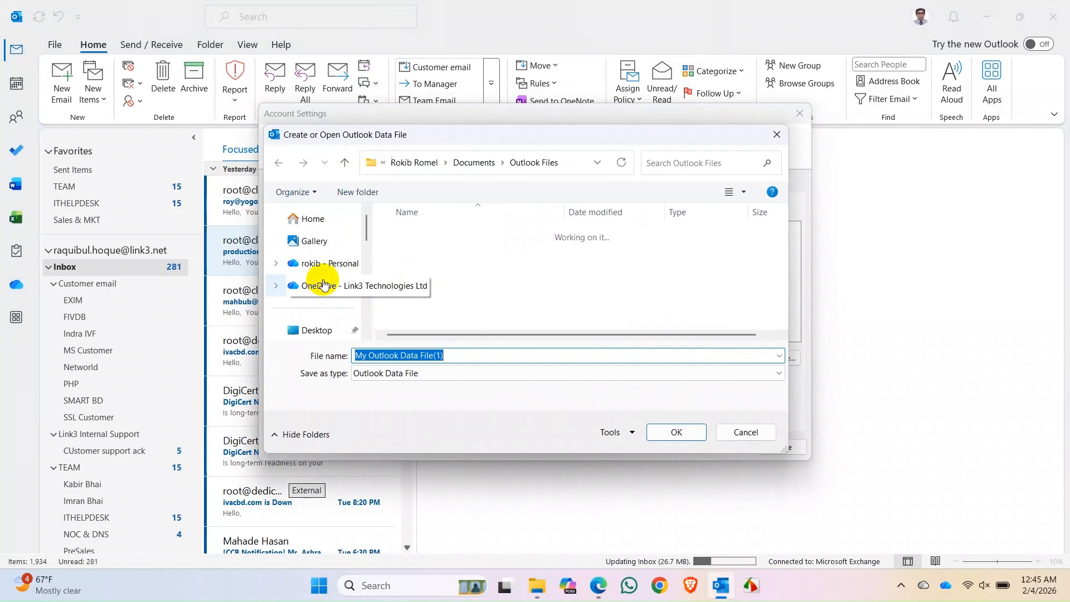
{"action": "scroll", "coordinate": [323, 281], "scroll_direction": "down", "scroll_amount": 3}
{"action": "left_click", "coordinate": [322, 282]}
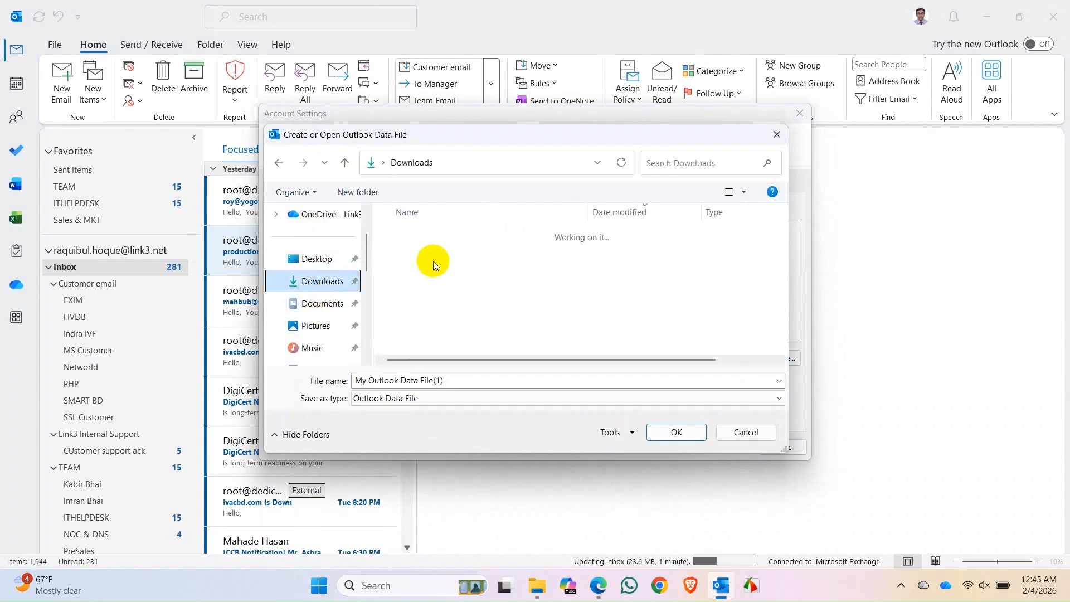
{"action": "double_click", "coordinate": [466, 245]}
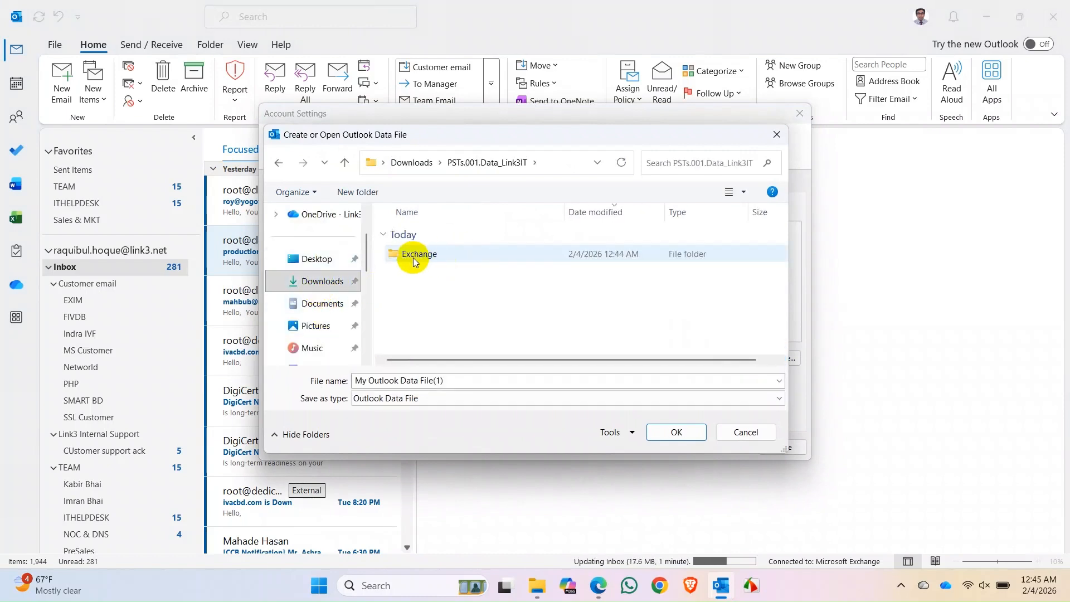
{"action": "double_click", "coordinate": [417, 257]}
{"action": "left_click", "coordinate": [459, 256]}
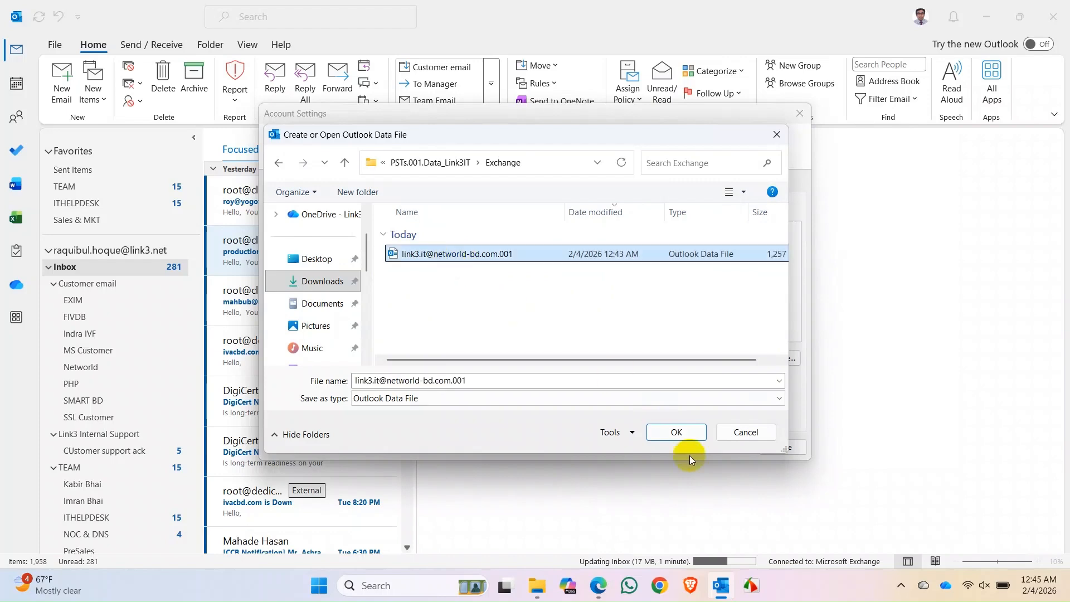
{"action": "left_click", "coordinate": [672, 431]}
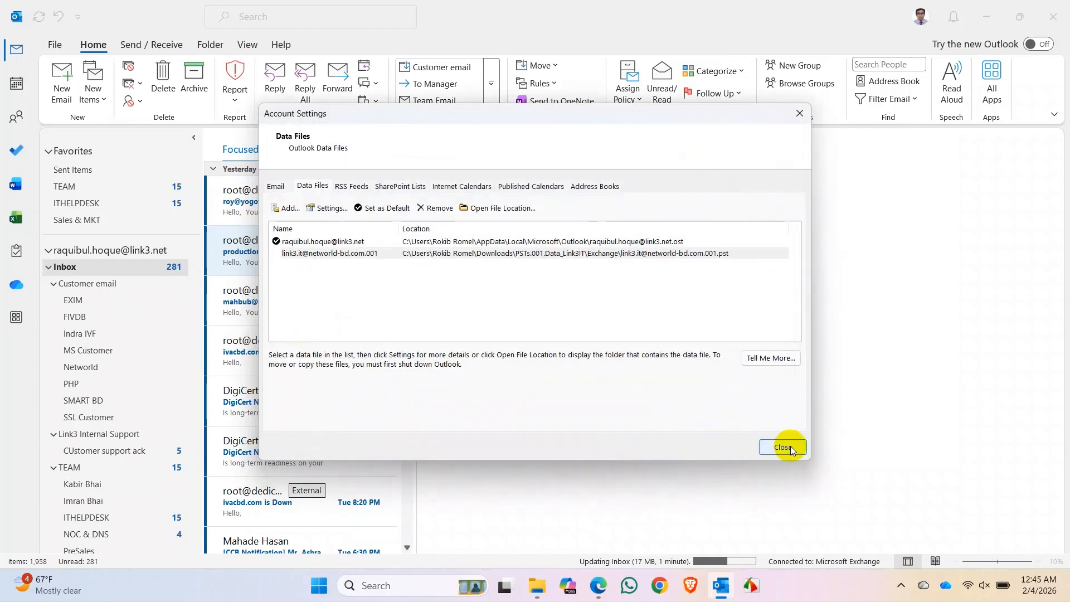
{"action": "left_click", "coordinate": [790, 449]}
Expand the Recoverable-Items and Top-of-Information-Store folders of the added PST and open its Inbox
{"action": "scroll", "coordinate": [133, 393], "scroll_direction": "down", "scroll_amount": 10}
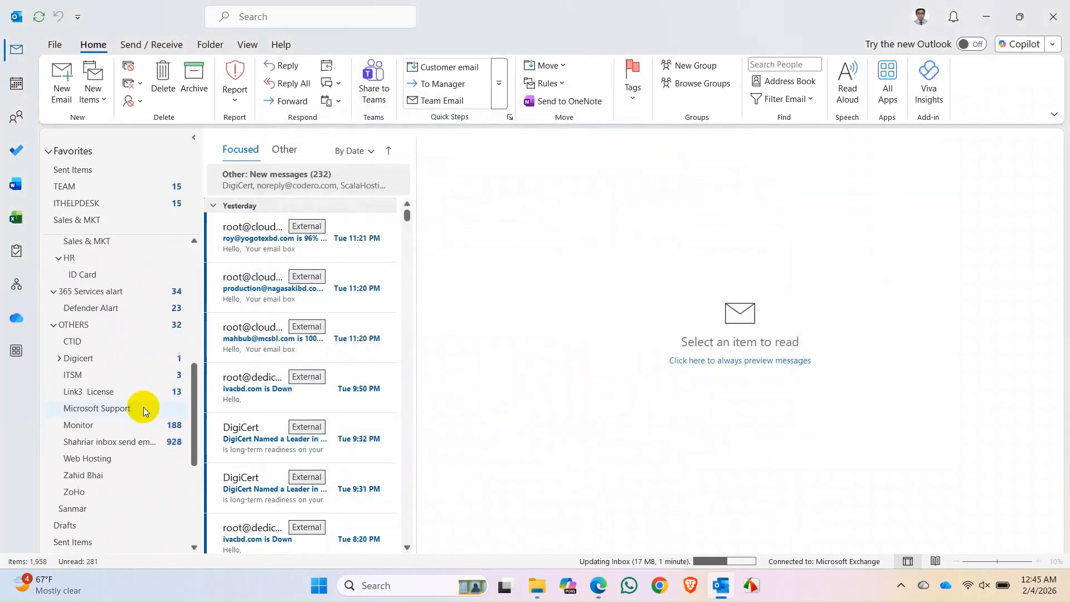
{"action": "scroll", "coordinate": [142, 406], "scroll_direction": "down", "scroll_amount": 5}
{"action": "left_click", "coordinate": [45, 533]}
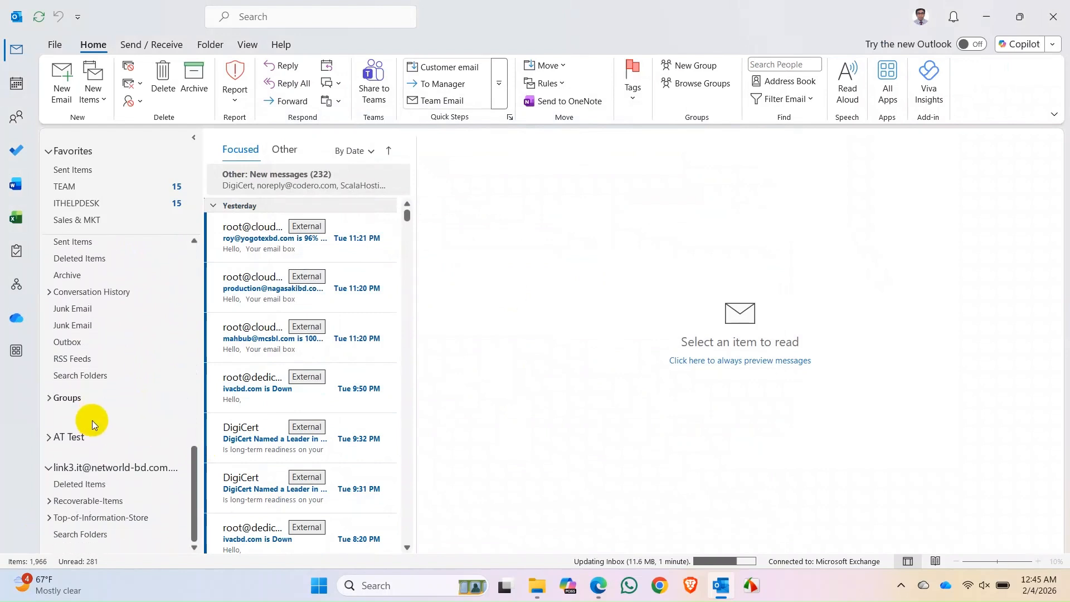
{"action": "left_click", "coordinate": [49, 499]}
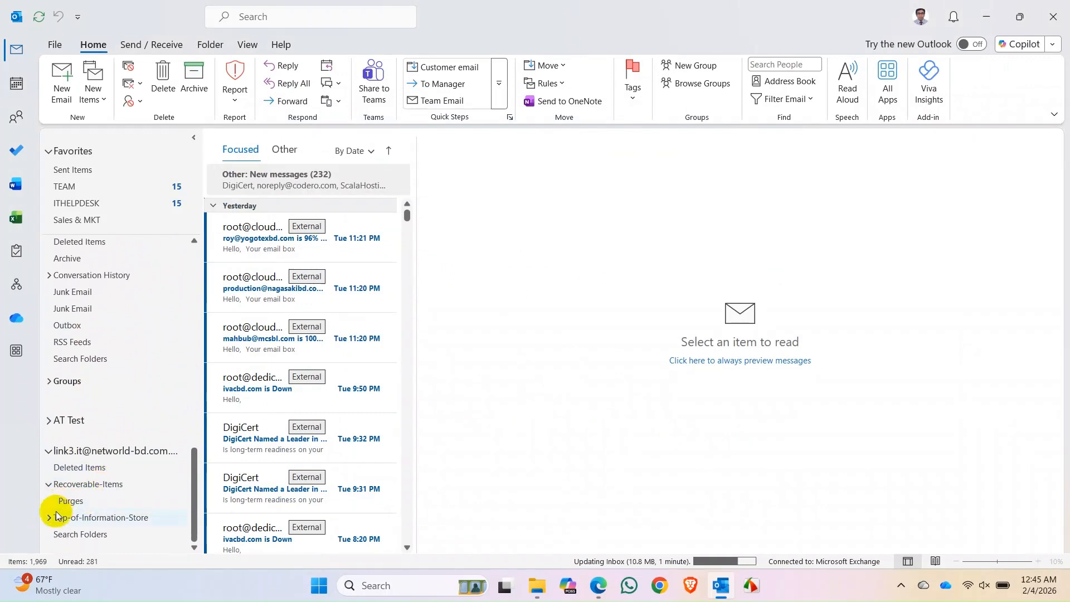
{"action": "left_click", "coordinate": [48, 523]}
{"action": "left_click", "coordinate": [71, 516]}
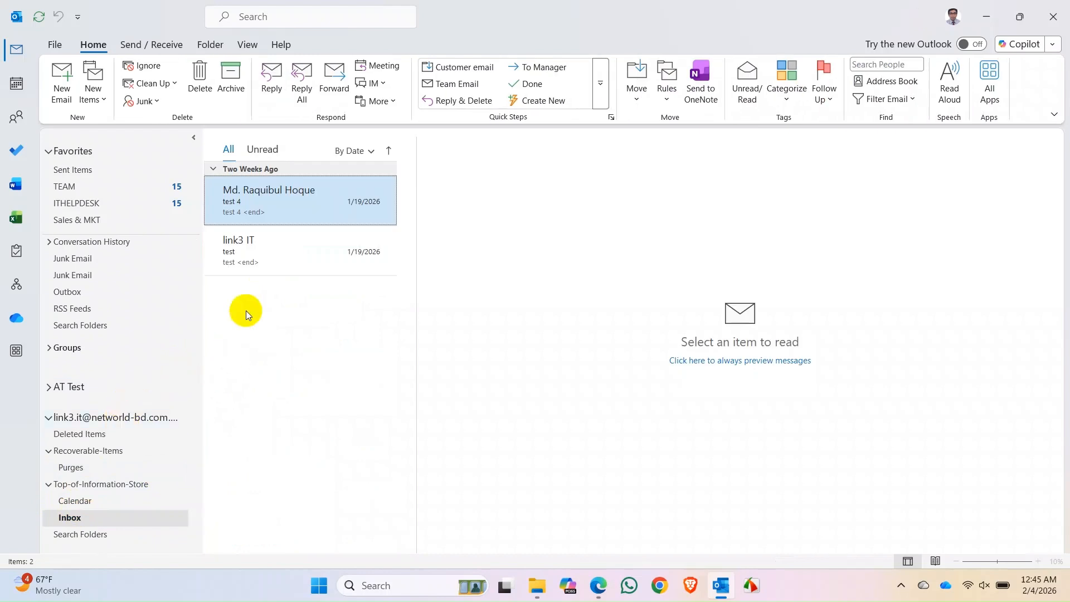
Check the contents of the Deleted Items, Purges and Calendar folders in the added PST
{"action": "left_click", "coordinate": [92, 440]}
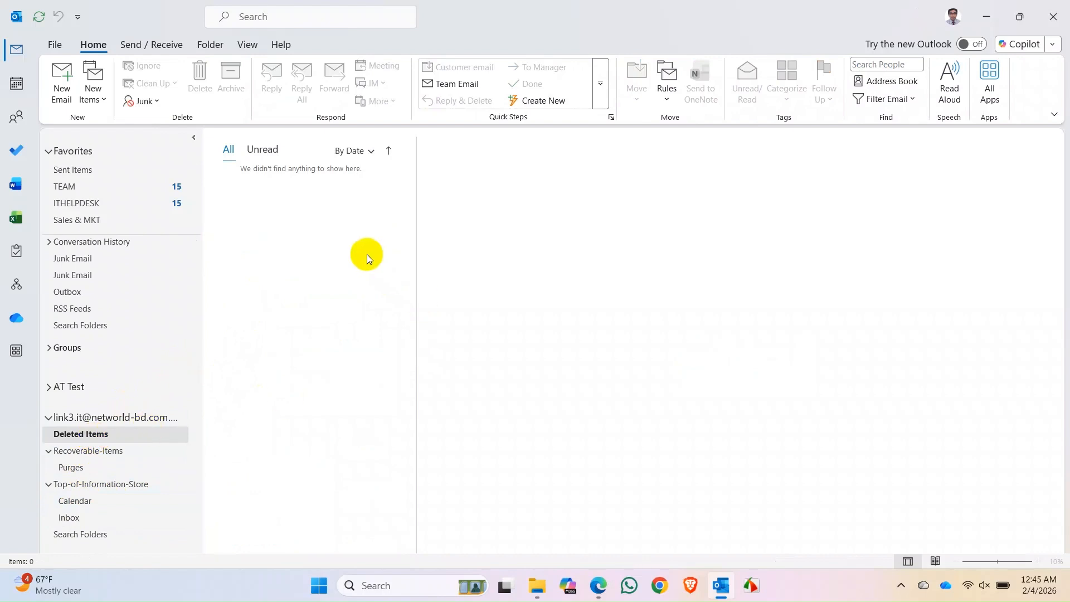
{"action": "left_click", "coordinate": [81, 470]}
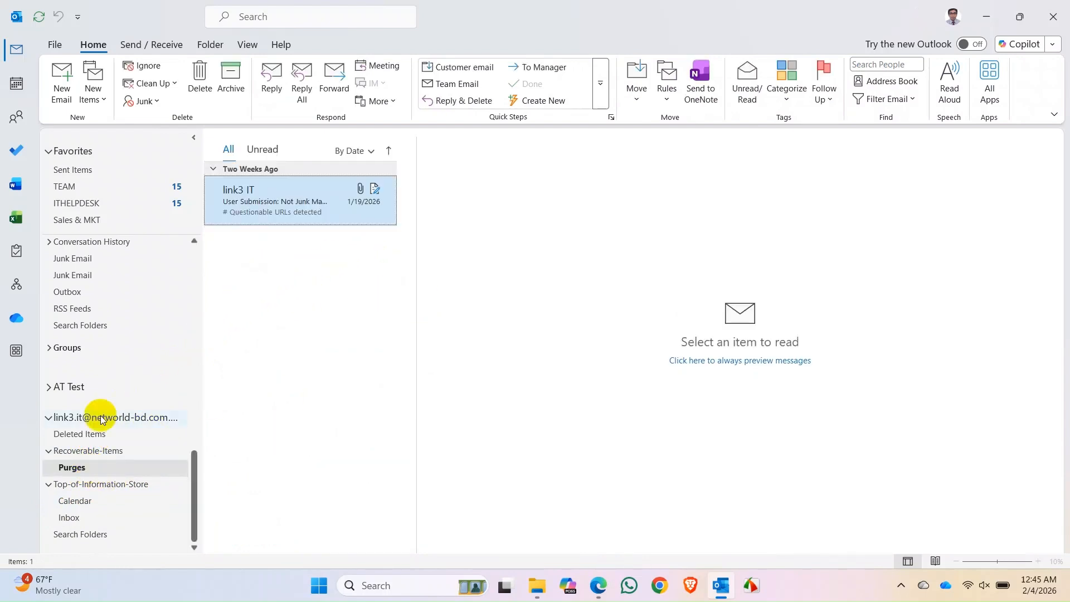
{"action": "left_click", "coordinate": [98, 507]}
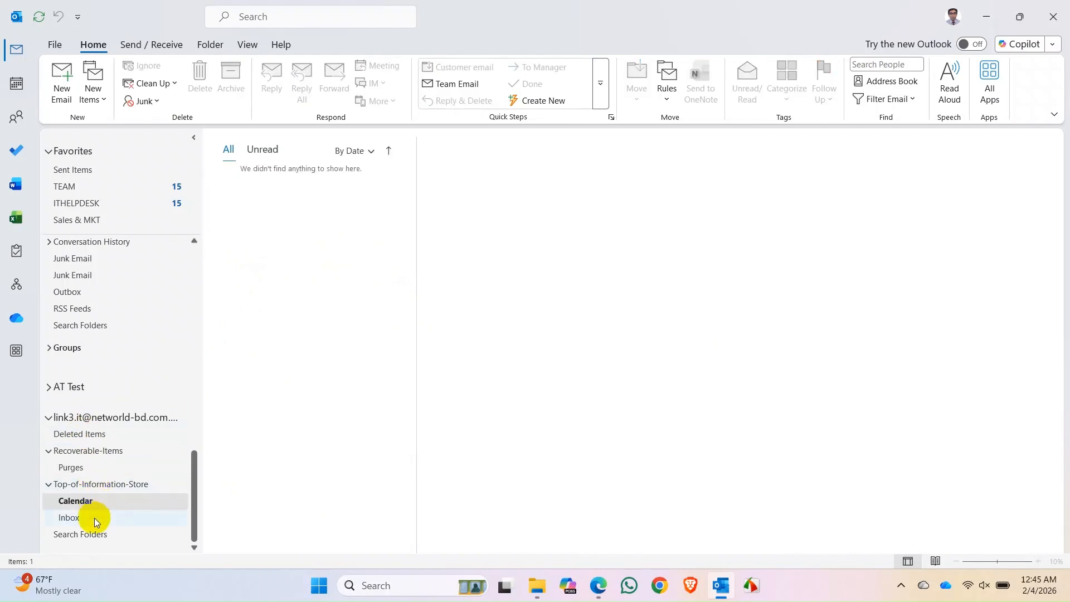
Check the messages in the added PST's Inbox and close Outlook
{"action": "left_click", "coordinate": [92, 516]}
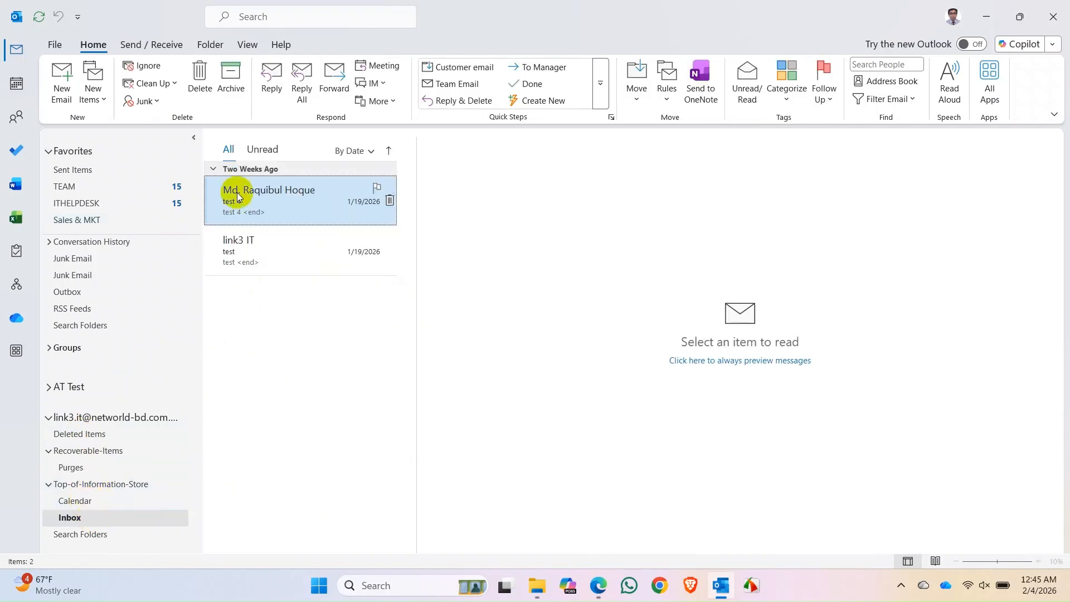
{"action": "left_click", "coordinate": [1046, 18]}
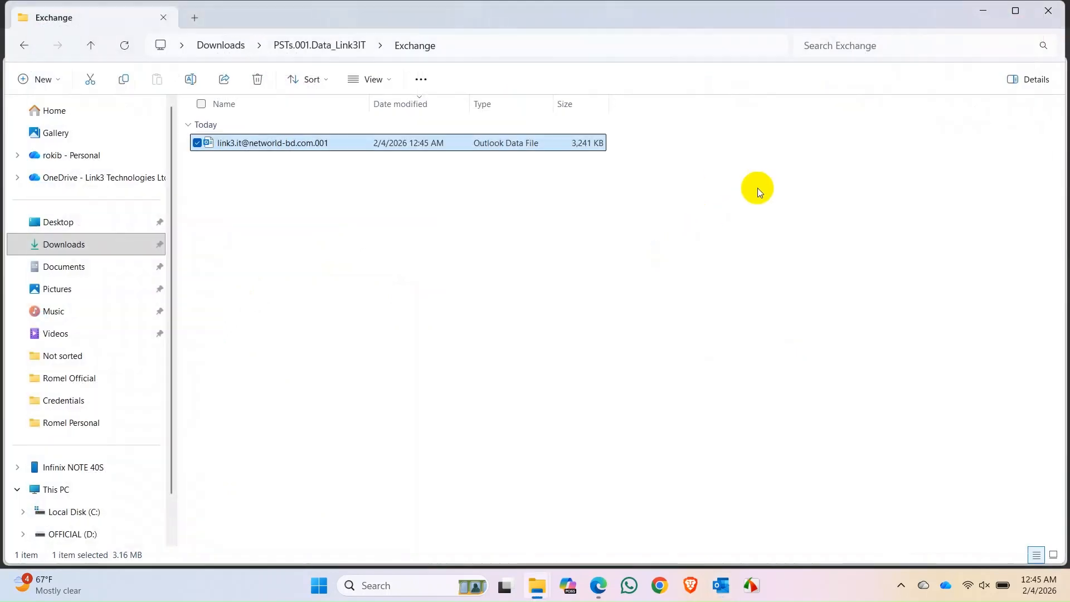
Return to the Downloads folder and extract the Items.1.001.Data_Link3IT zip into its own folder with 7-Zip
{"action": "left_click", "coordinate": [26, 45]}
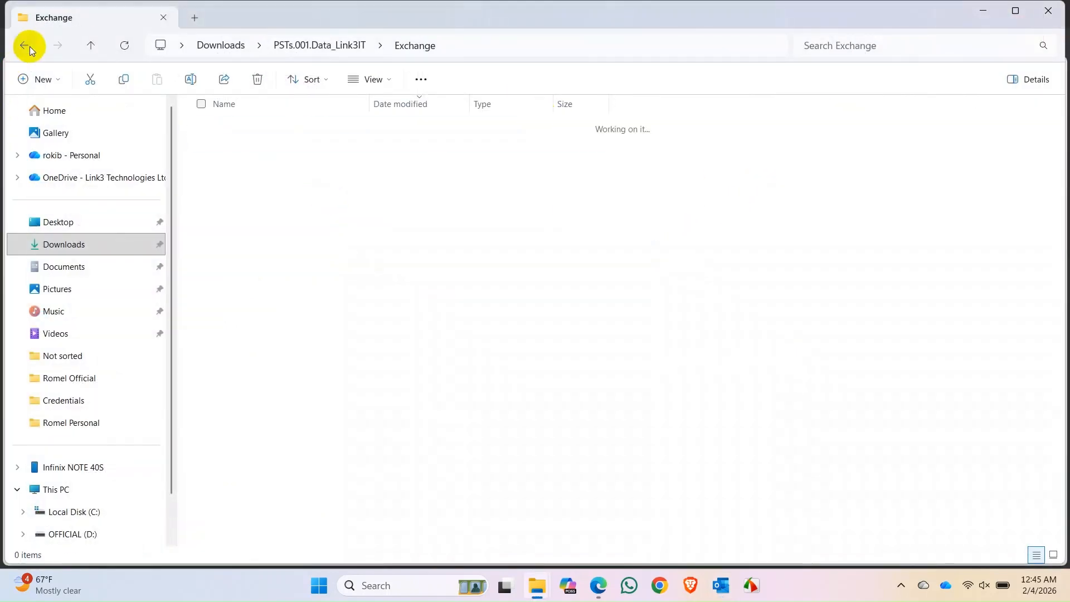
{"action": "left_click", "coordinate": [29, 46]}
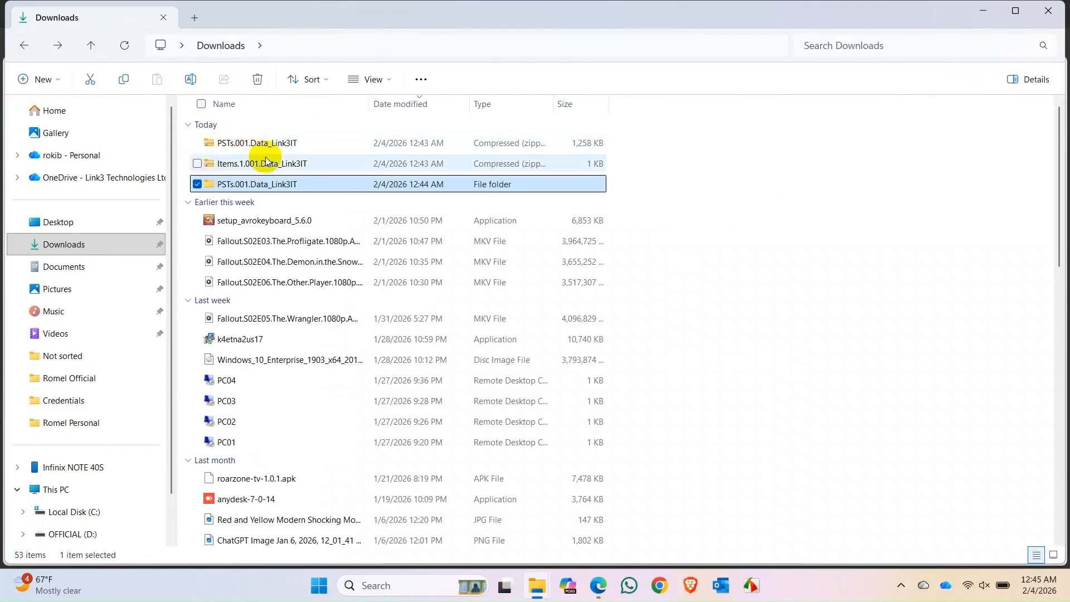
{"action": "left_click", "coordinate": [273, 163]}
{"action": "right_click", "coordinate": [273, 163]}
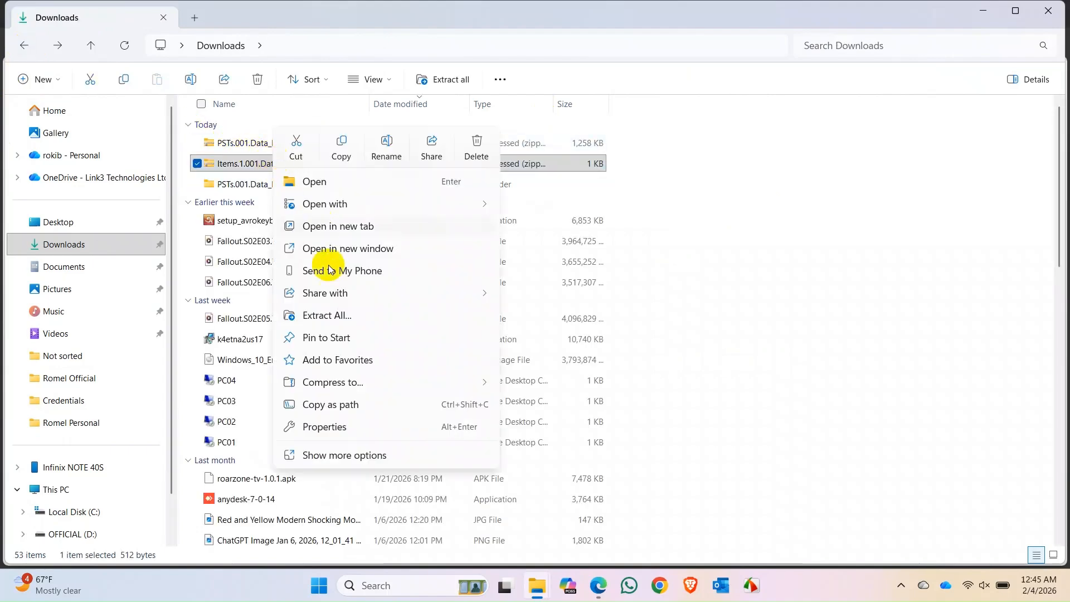
{"action": "left_click", "coordinate": [363, 454]}
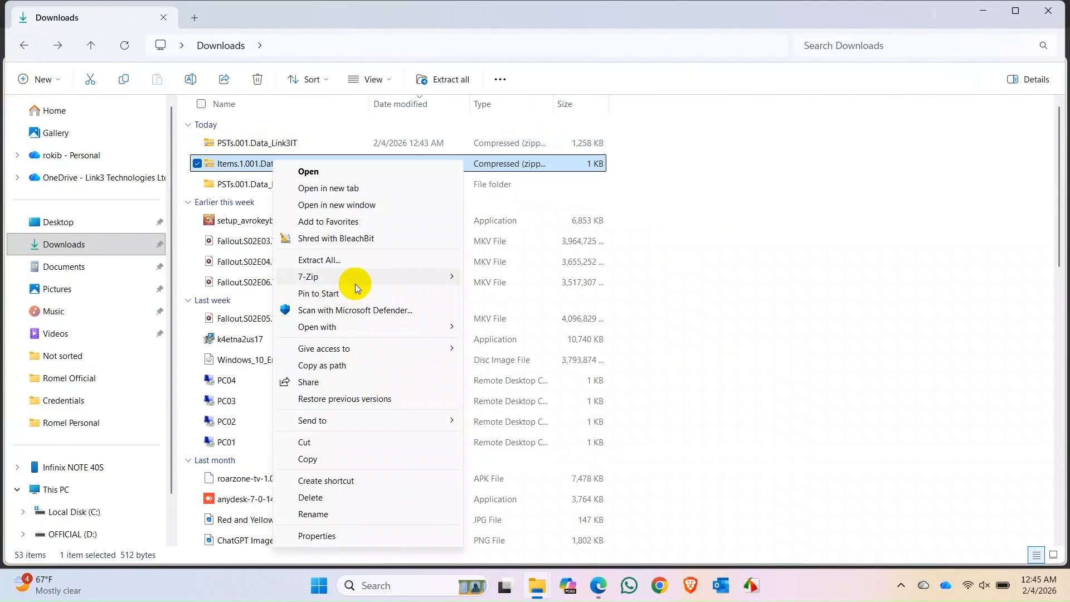
{"action": "mouse_move", "coordinate": [357, 277]}
{"action": "left_click", "coordinate": [546, 345]}
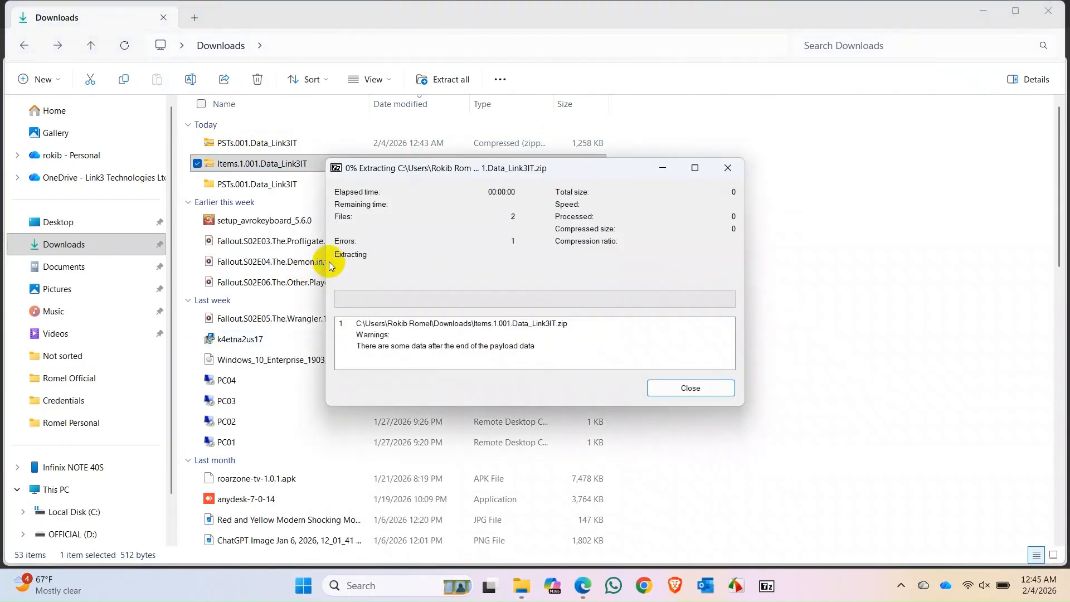
{"action": "left_click", "coordinate": [686, 387]}
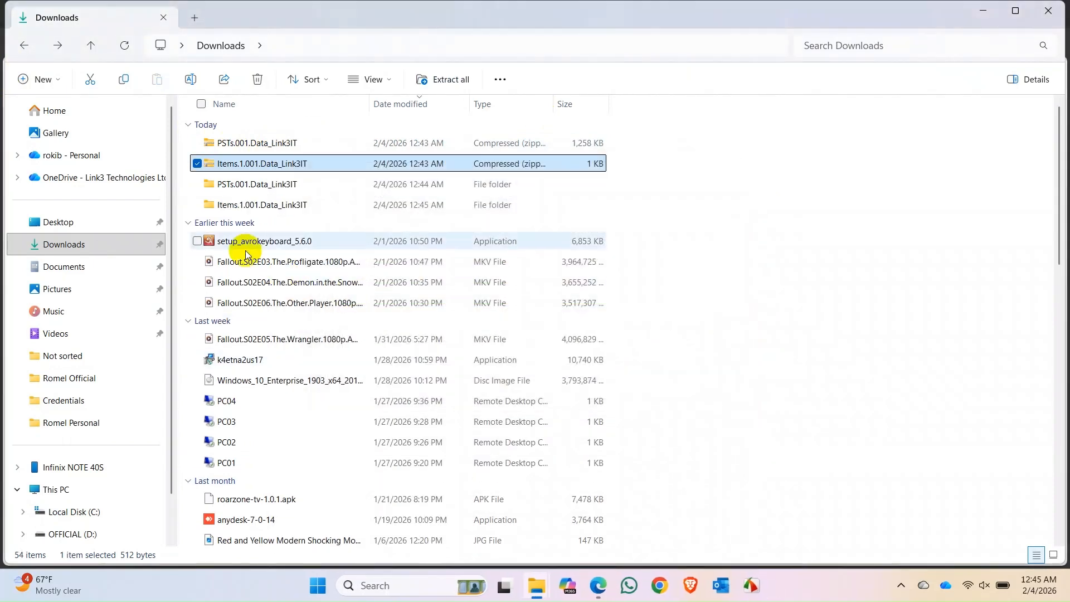
Browse the extracted Items.1.001.Data_Link3IT folder through SharePoint, the site folder and Documents > Forms > All.aspx to inspect its file
{"action": "double_click", "coordinate": [272, 203]}
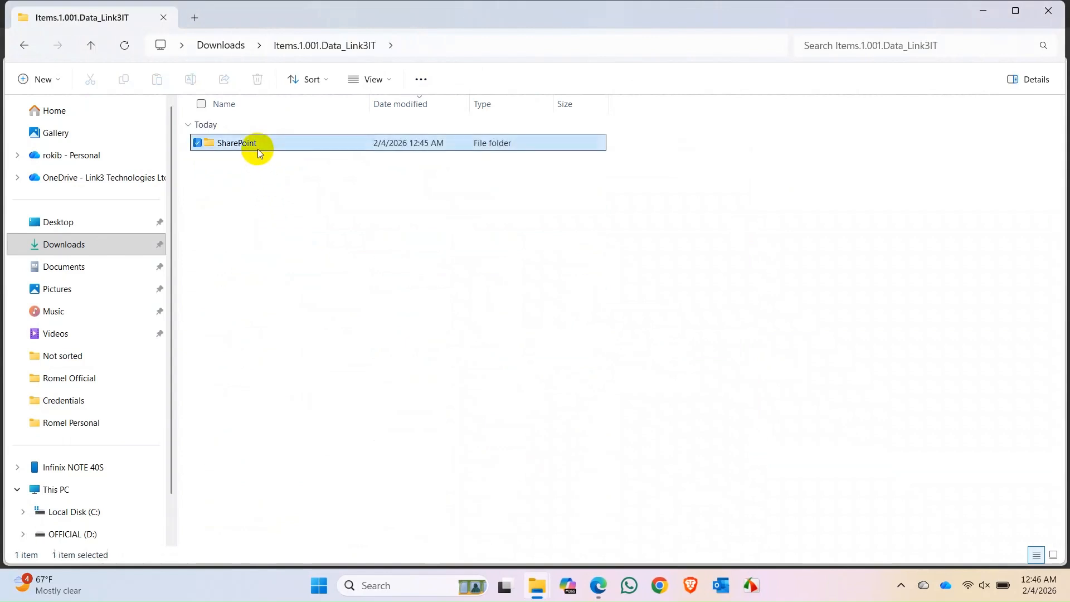
{"action": "double_click", "coordinate": [258, 149]}
{"action": "double_click", "coordinate": [270, 149]}
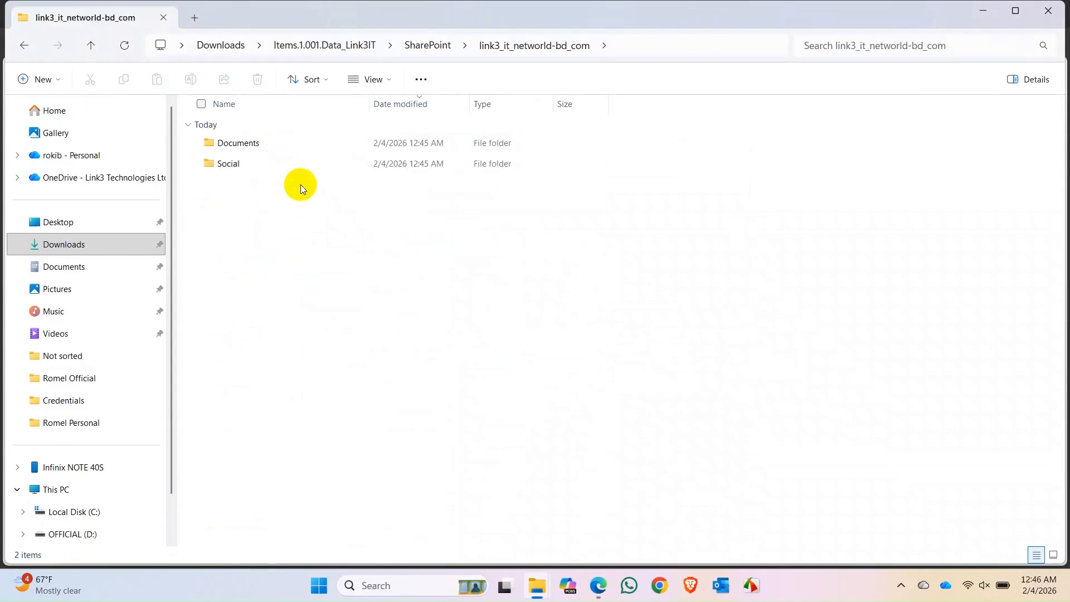
{"action": "double_click", "coordinate": [280, 144]}
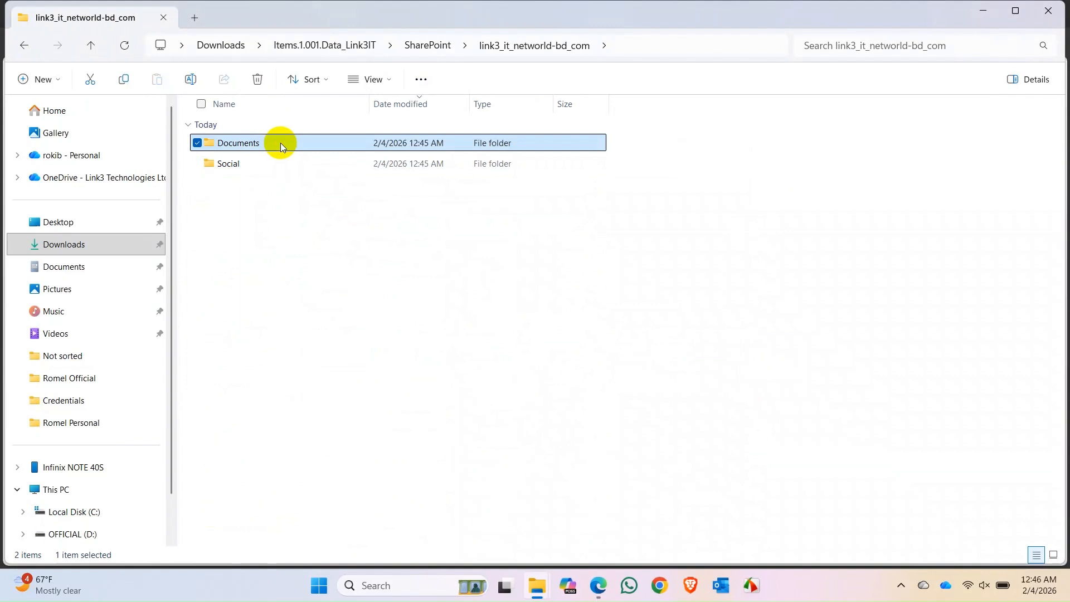
{"action": "double_click", "coordinate": [270, 148]}
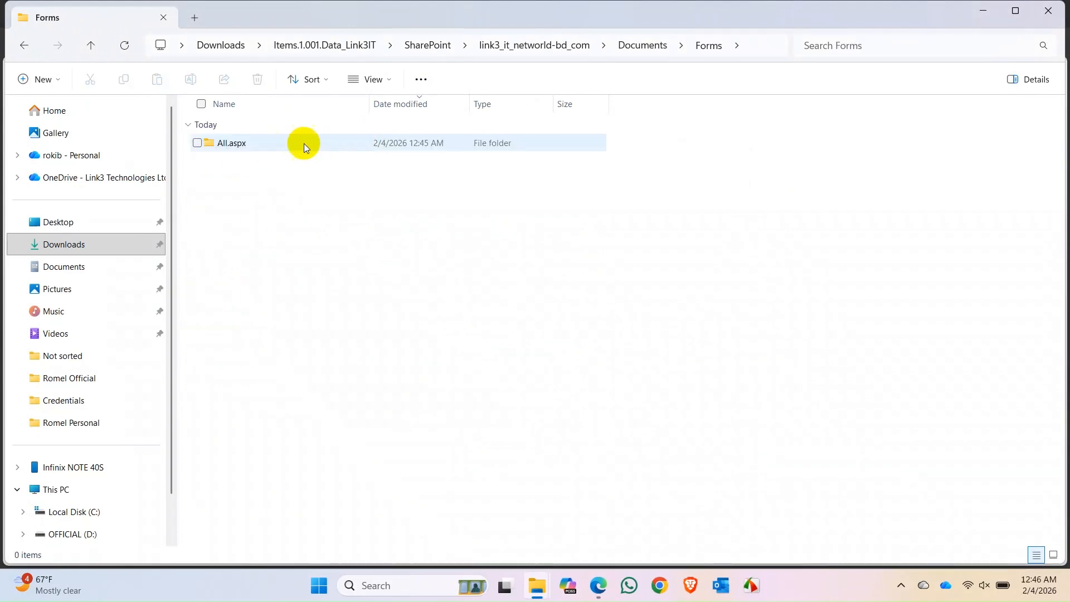
{"action": "left_click", "coordinate": [244, 142]}
{"action": "double_click", "coordinate": [245, 144]}
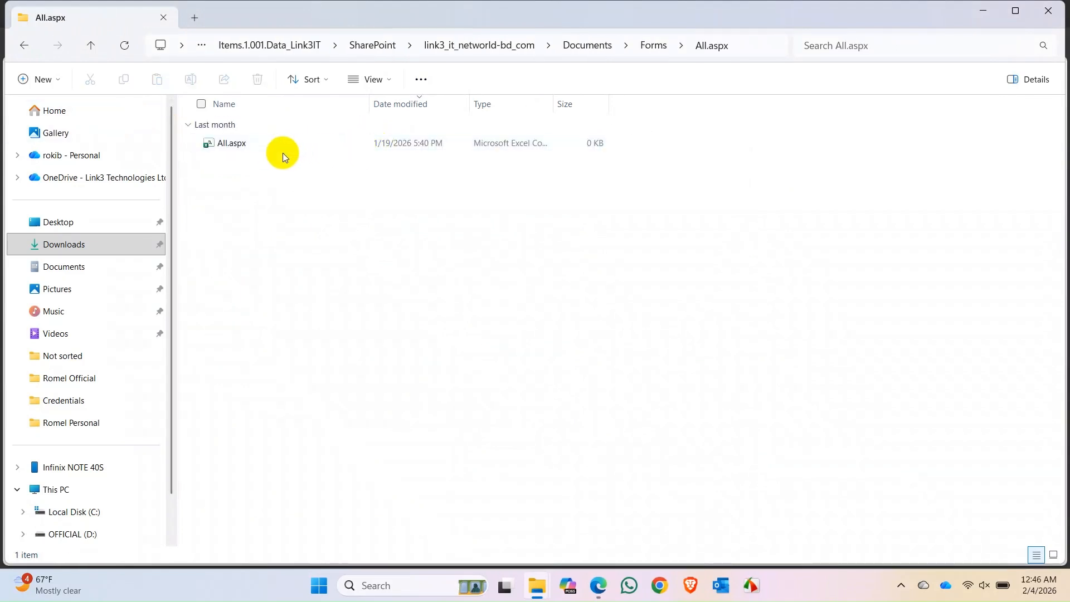
{"action": "left_click", "coordinate": [270, 146]}
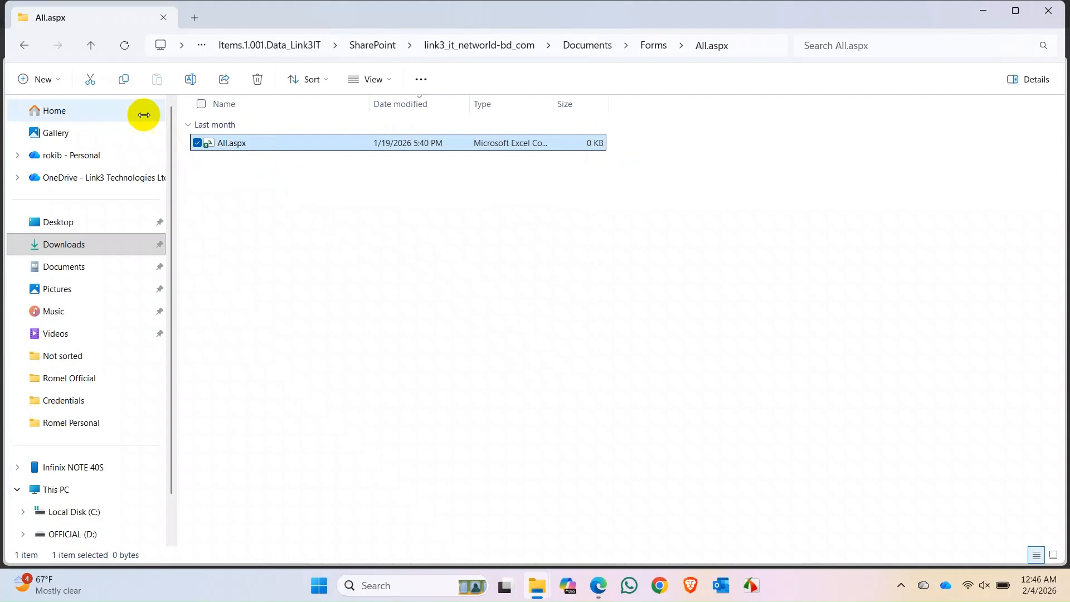
Go back to the site folder and inspect the file inside Social > FollowedContent.aspx
{"action": "left_click", "coordinate": [24, 45]}
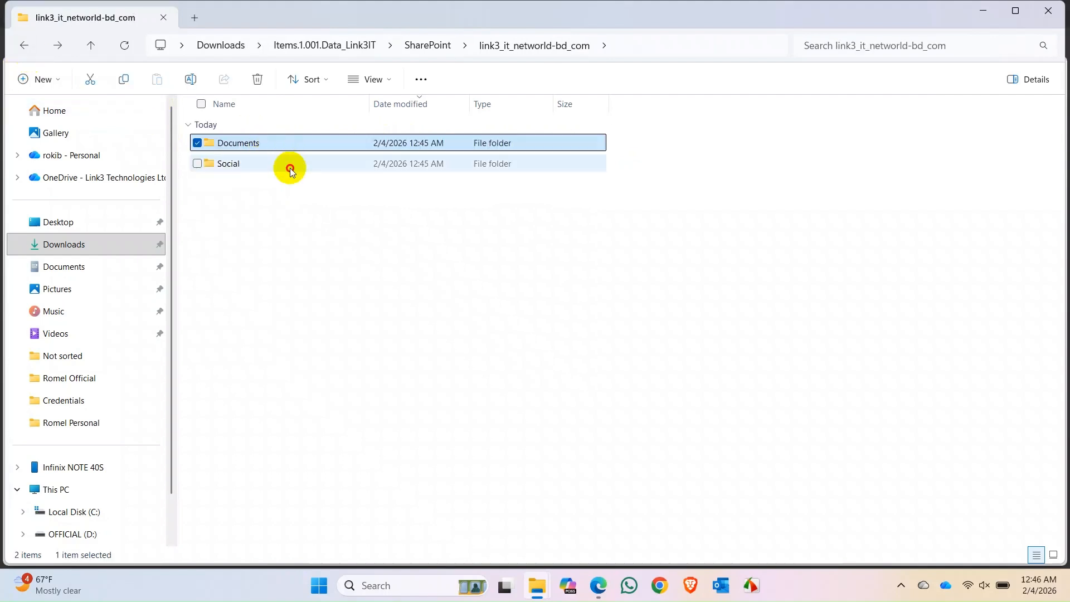
{"action": "double_click", "coordinate": [290, 169]}
{"action": "double_click", "coordinate": [279, 146]}
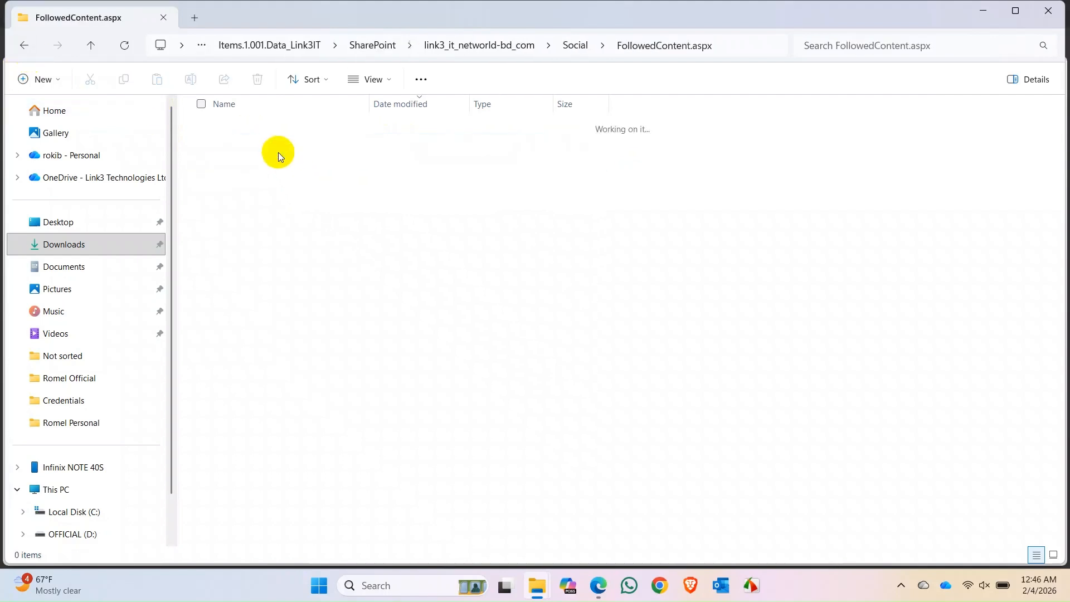
{"action": "left_click", "coordinate": [279, 145]}
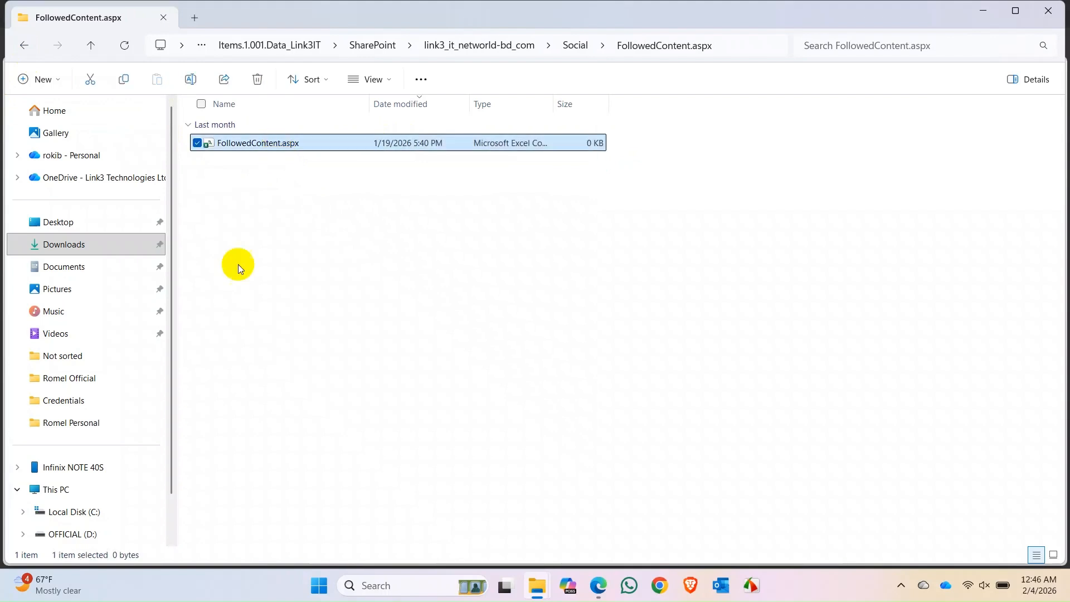
{"action": "left_click", "coordinate": [25, 46]}
Switch to the PST_Link3IT Purview page in Edge and close the details of the Data_Link3IT export
{"action": "key", "text": "alt+Tab"}
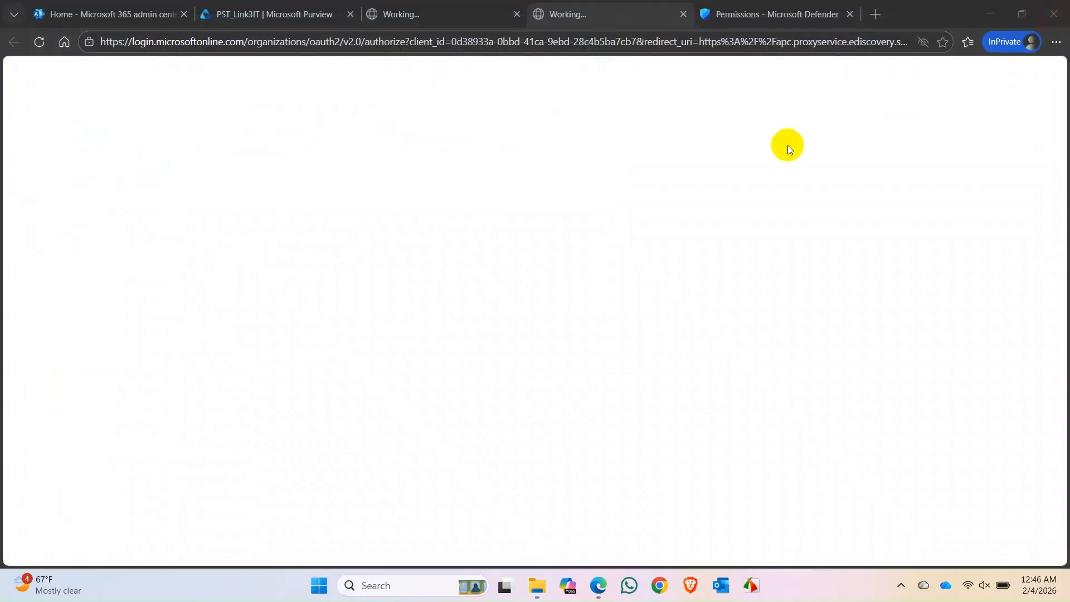
{"action": "left_click", "coordinate": [251, 12]}
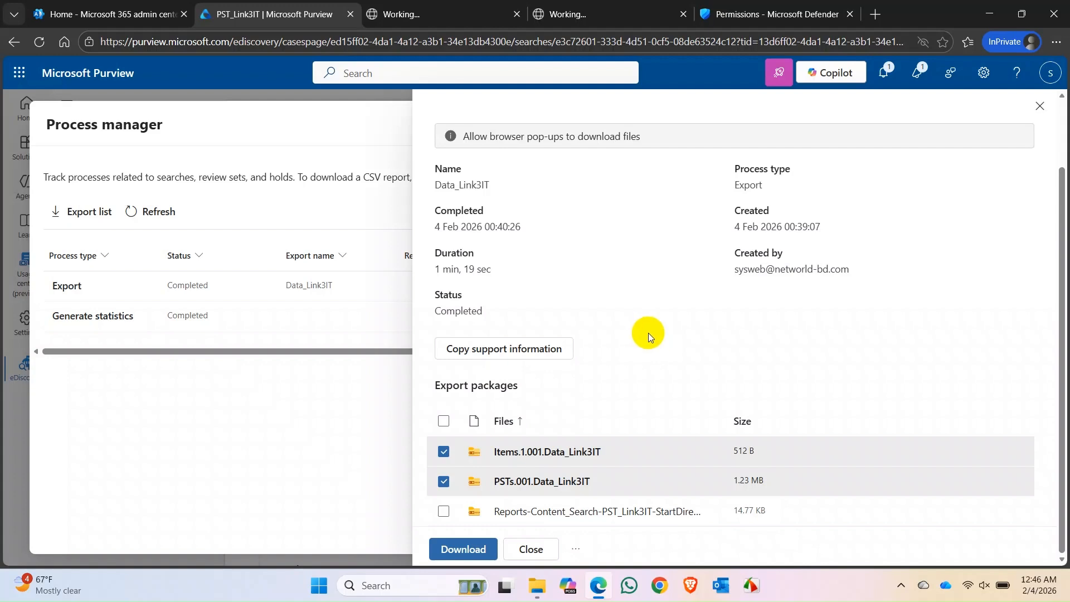
{"action": "left_click", "coordinate": [544, 551]}
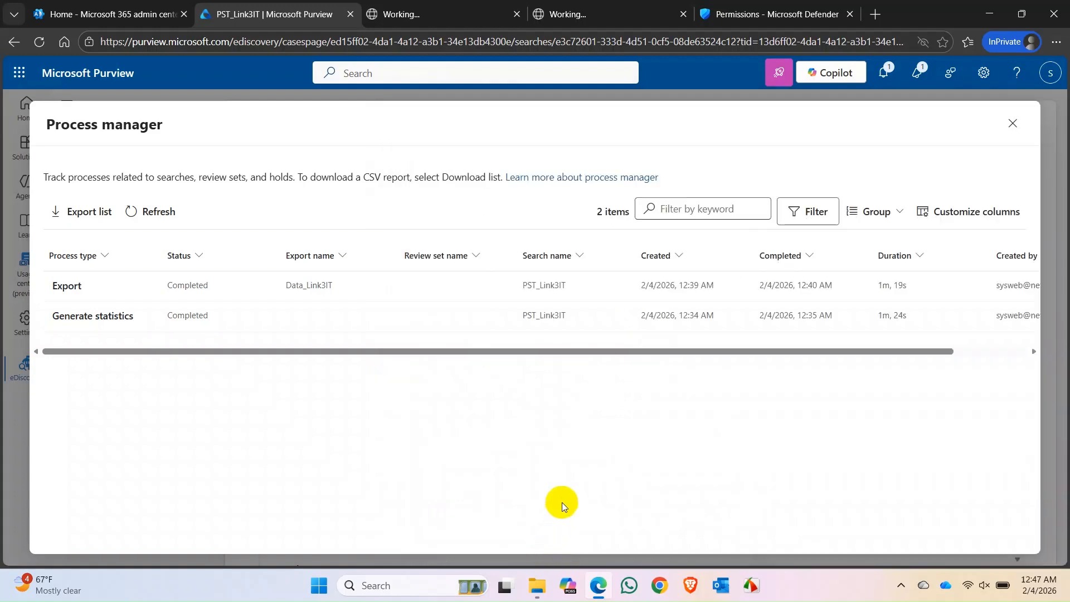